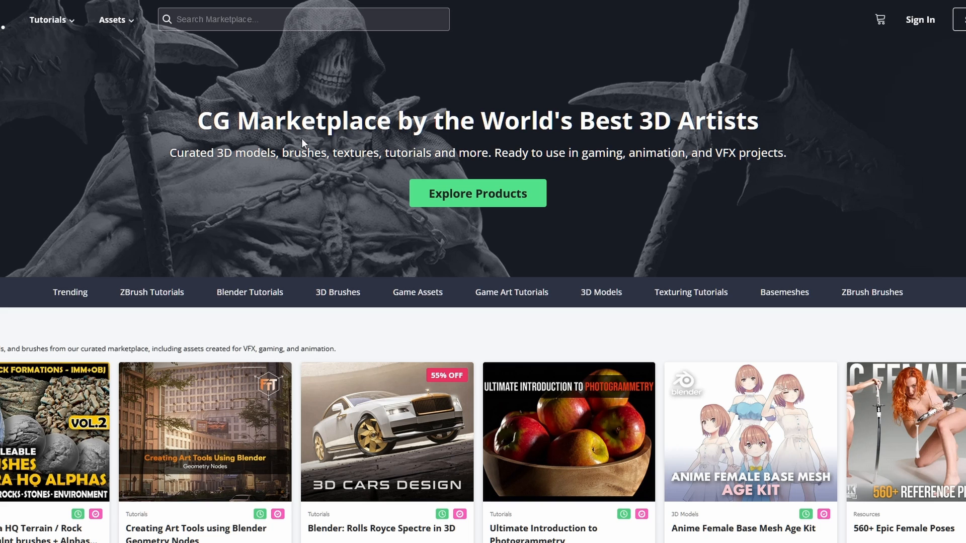
Look over the marketplace home page and the Introduction to Anatomy product page with its preview images.
scroll(151, 126, "down", 1)
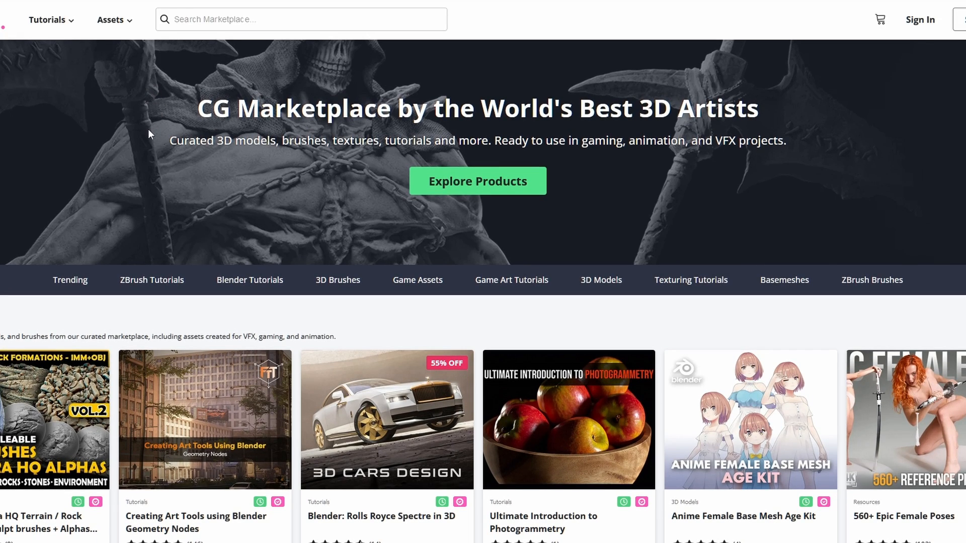
scroll(145, 136, "down", 1)
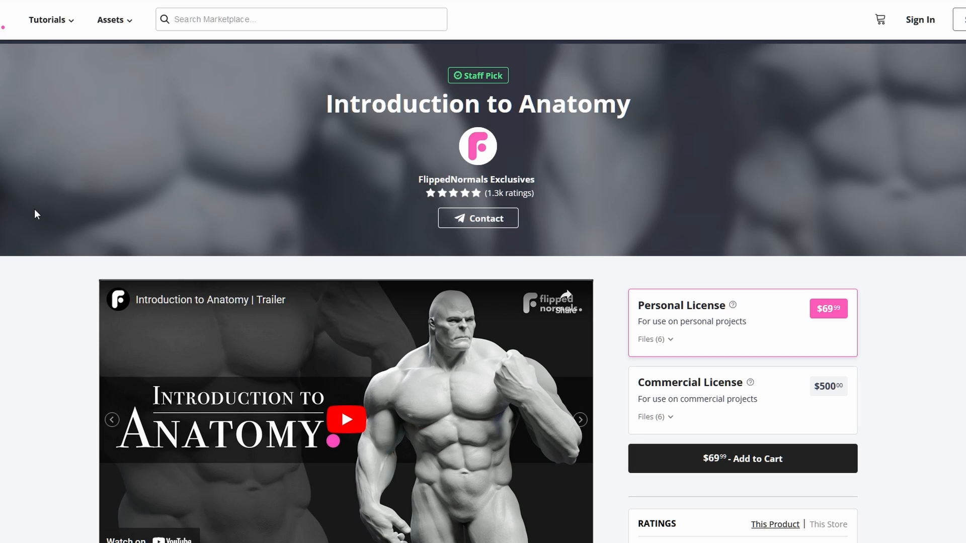
scroll(34, 210, "down", 2)
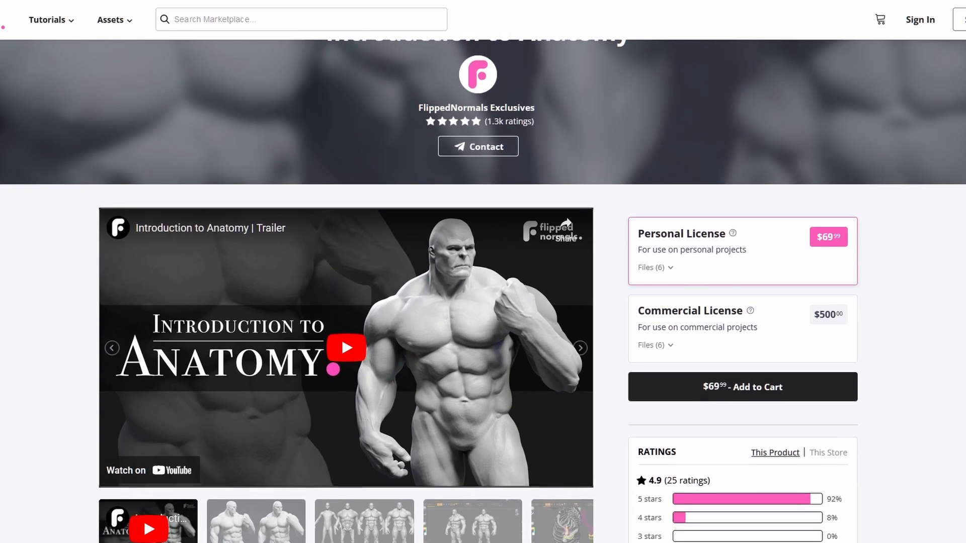
scroll(483, 292, "down", 1)
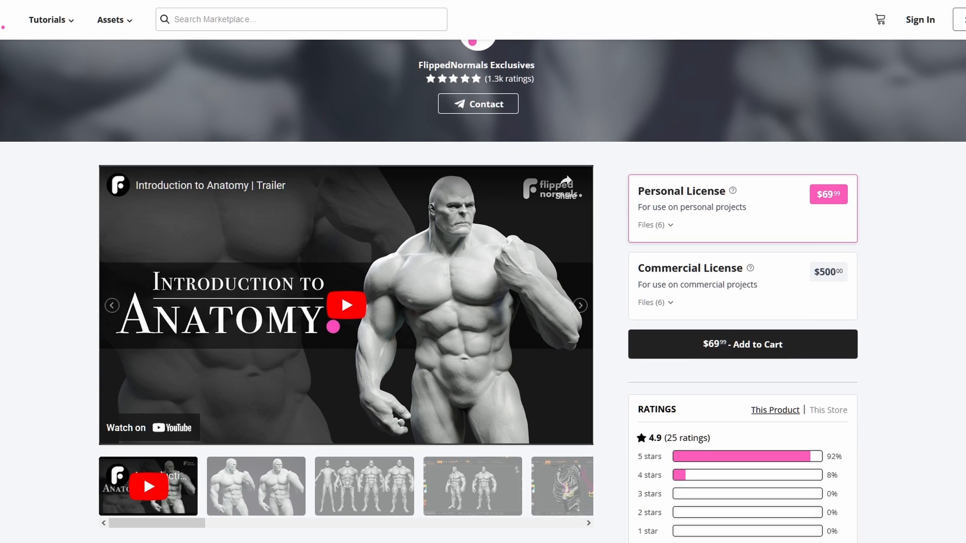
left_click(256, 486)
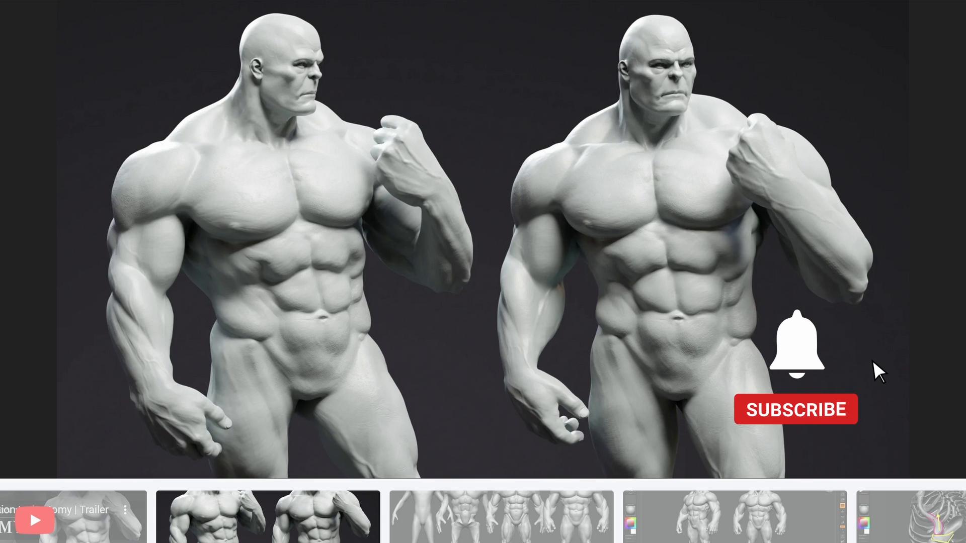
left_click(501, 523)
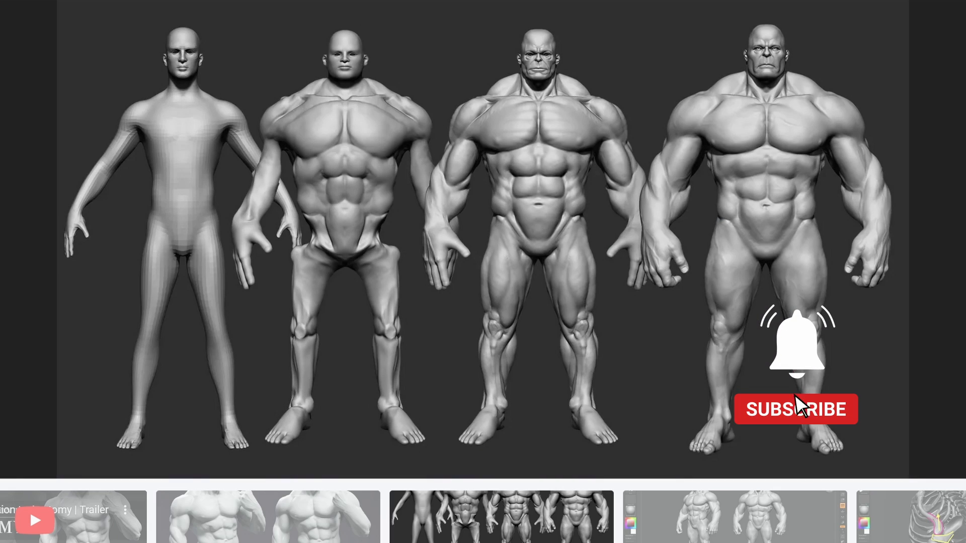
left_click(735, 523)
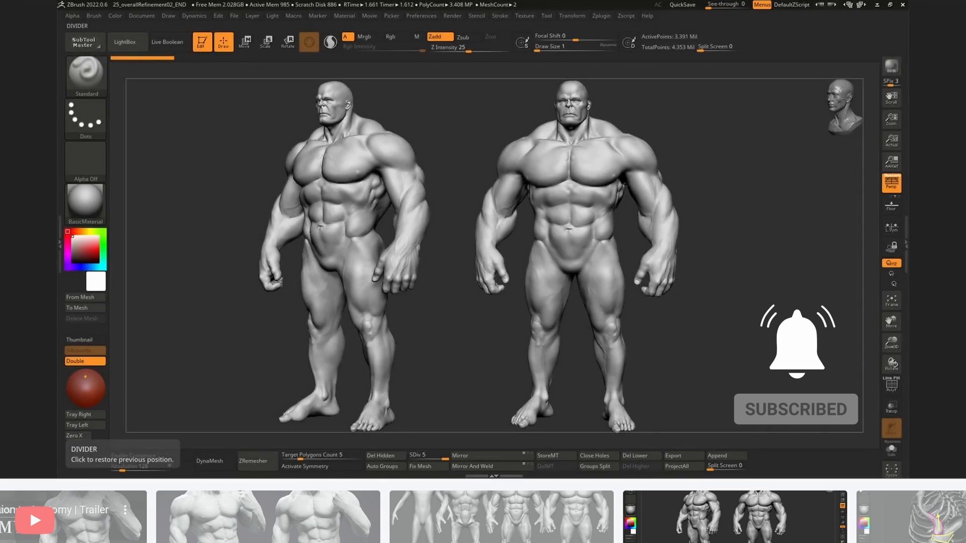
left_click(911, 523)
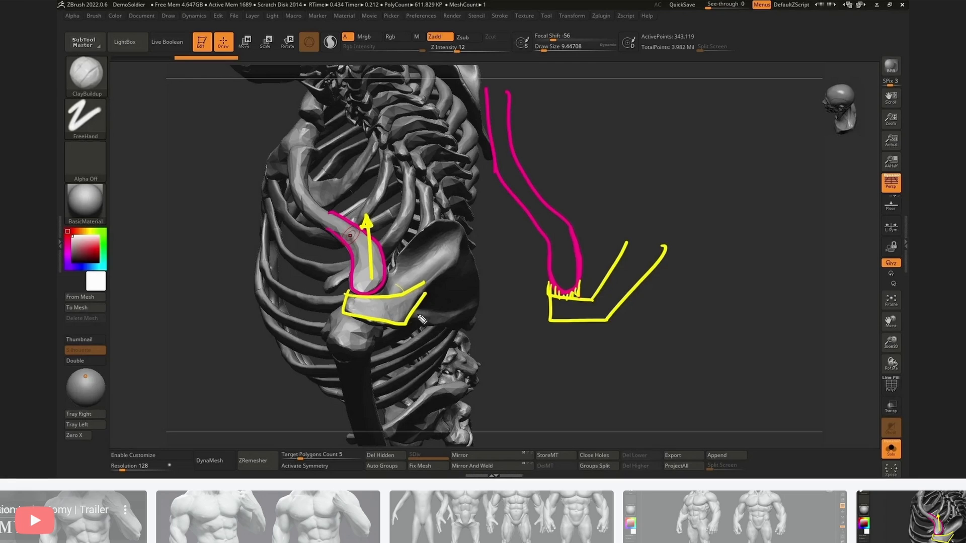
key("Right")
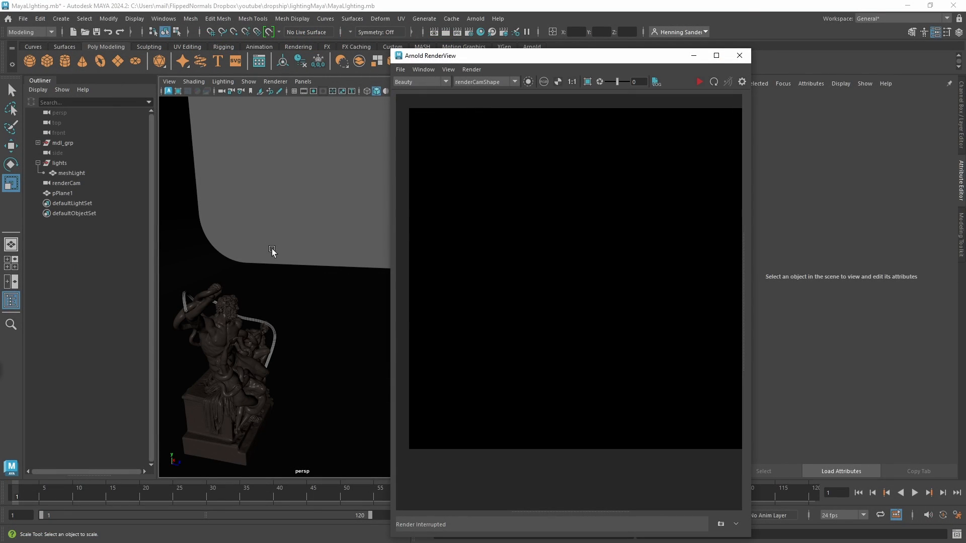
Tear off Maya's standard Lights list as a floating window and place it beside the Outliner.
left_click(66, 19)
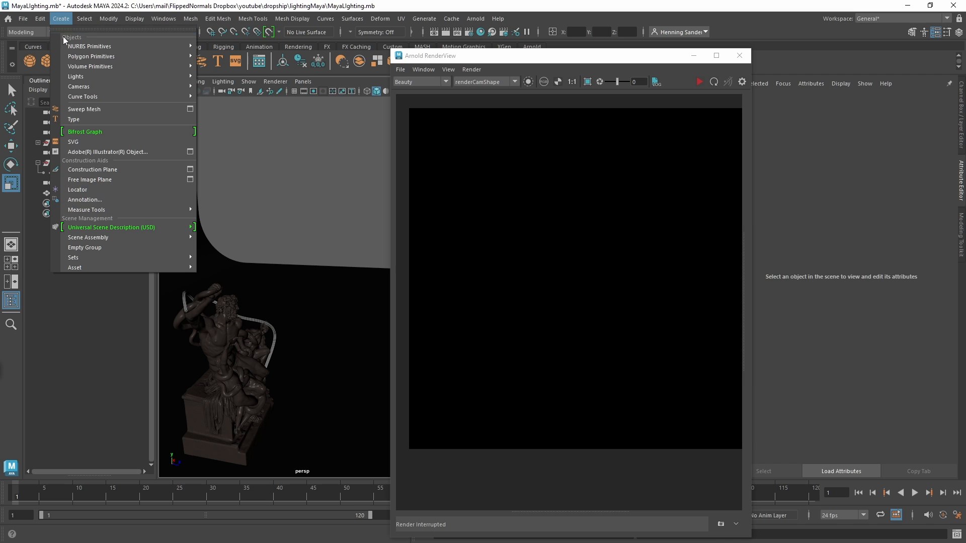
mouse_move(186, 76)
left_click(216, 69)
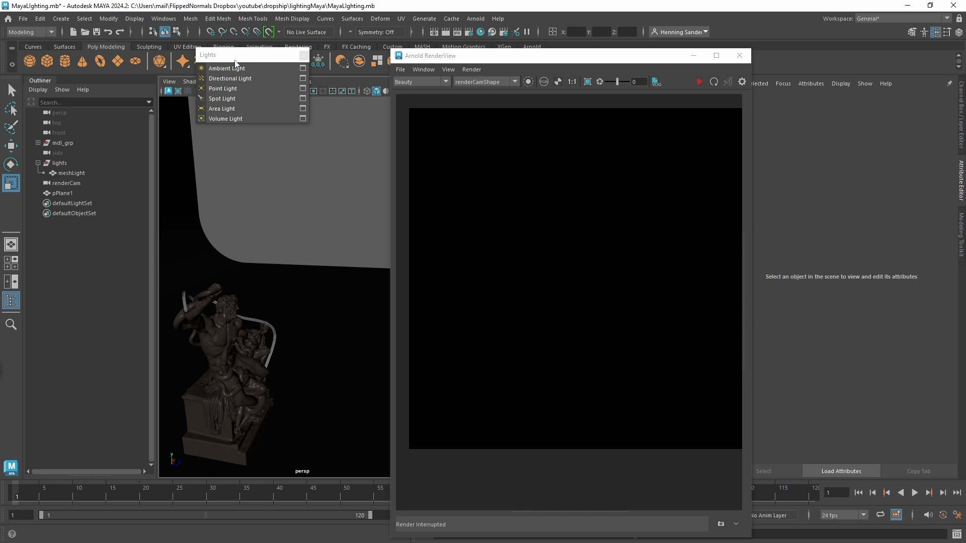
left_click_drag(217, 69, 168, 85)
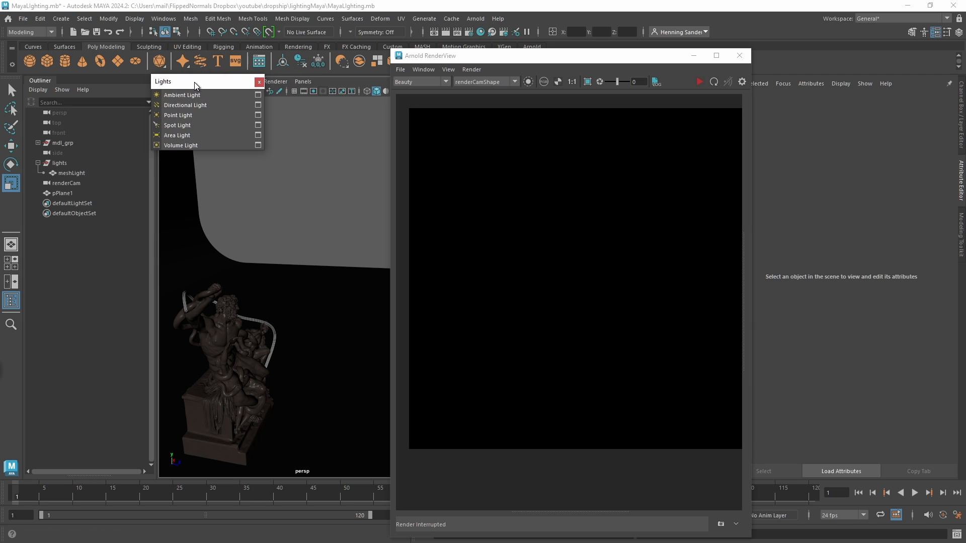
Tear off the Arnold Lights list as a floating window and place it directly beneath the standard Lights window.
left_click(475, 19)
mouse_move(553, 81)
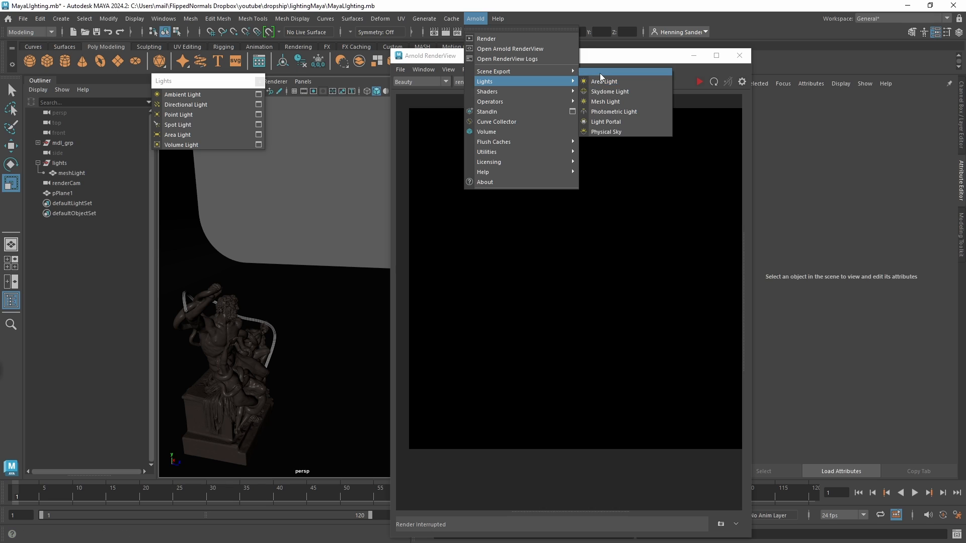
left_click(601, 72)
left_click_drag(612, 76, 203, 169)
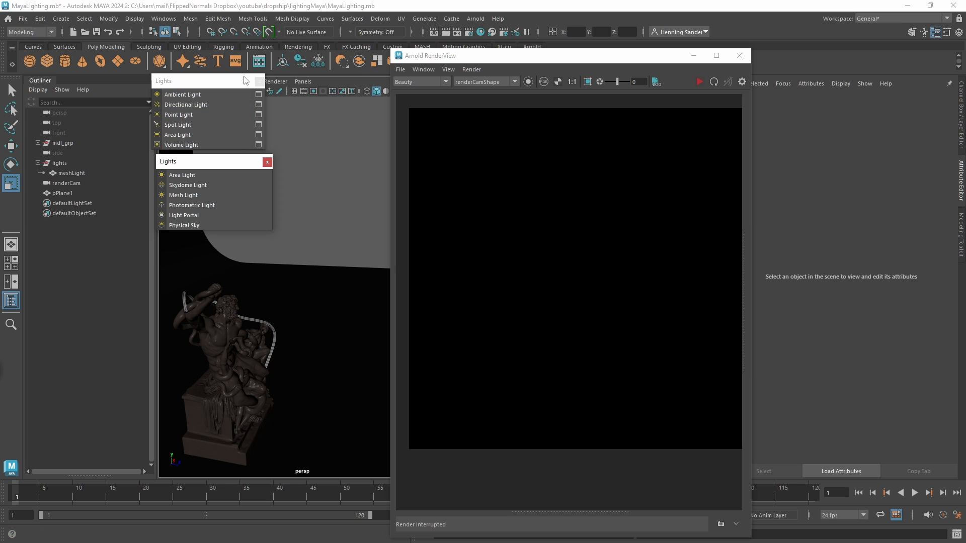
left_click_drag(199, 162, 195, 159)
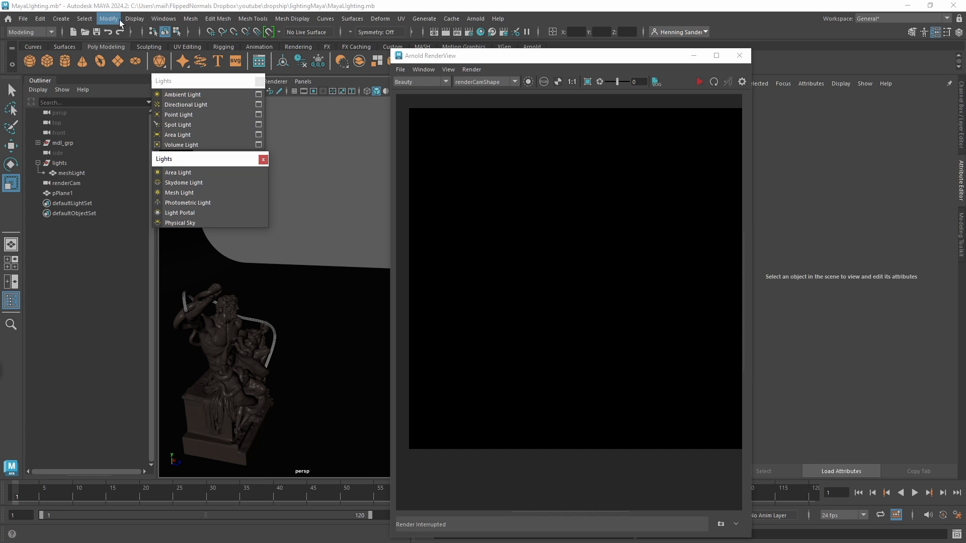
left_click(476, 19)
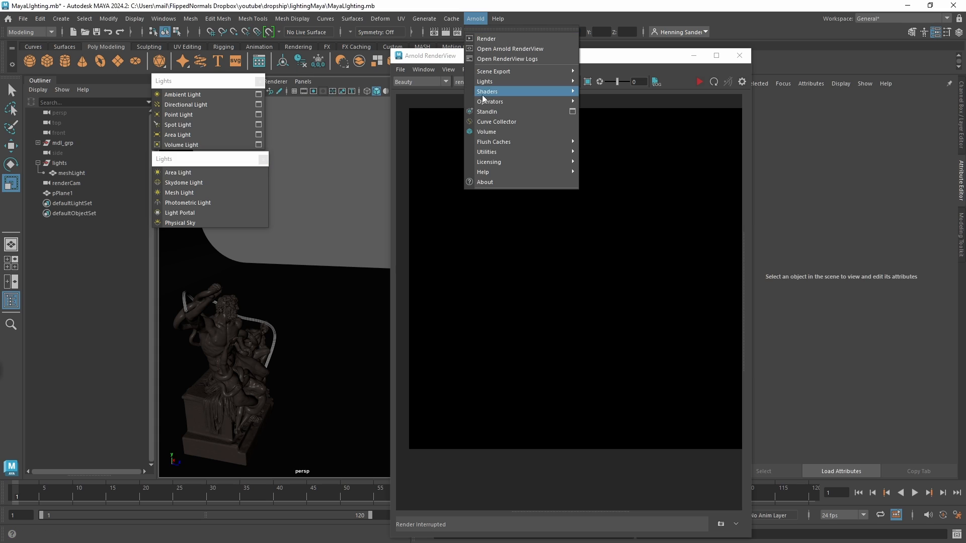
mouse_move(503, 86)
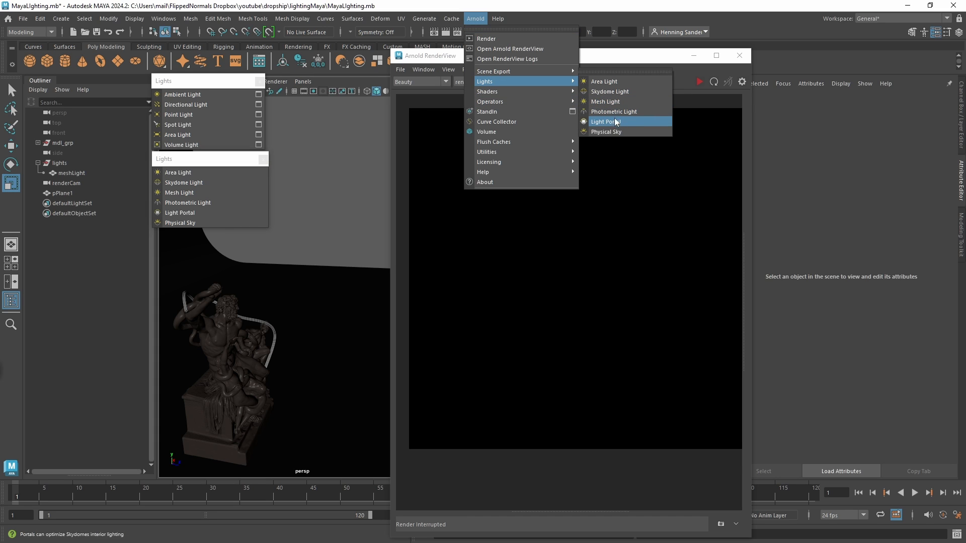
left_click(339, 176)
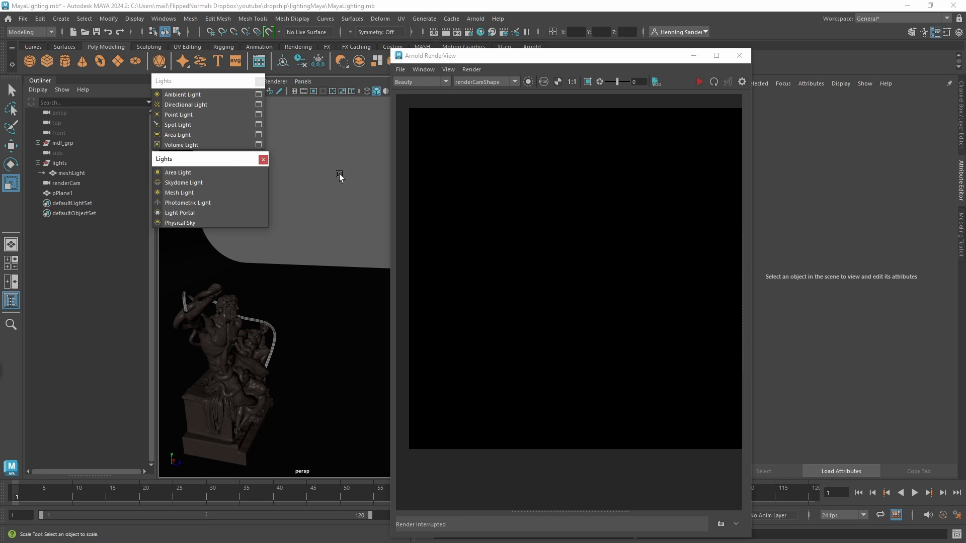
Create a directional light and run a live IPR render of the statue in Arnold RenderView.
left_click(215, 105)
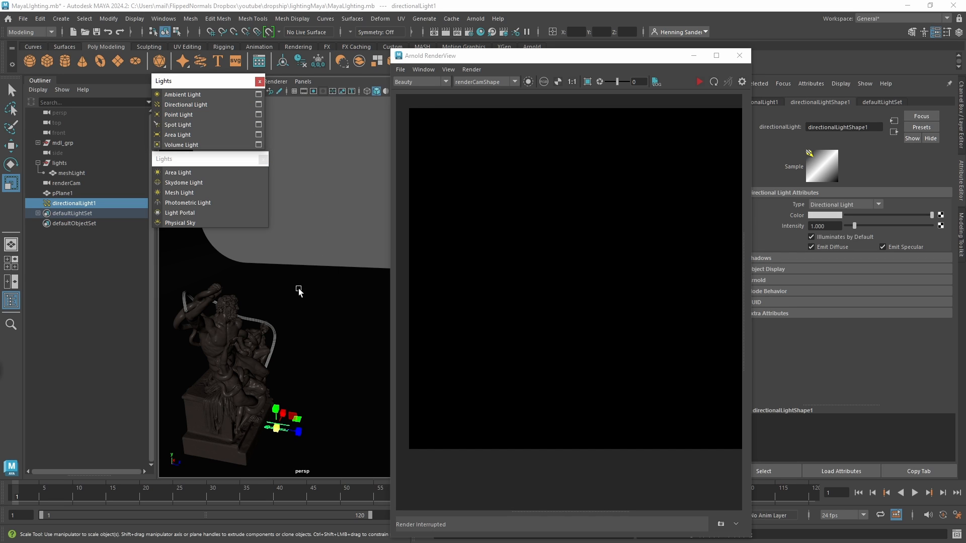
left_click_drag(304, 300, 317, 315, "alt")
left_click_drag(274, 387, 287, 379)
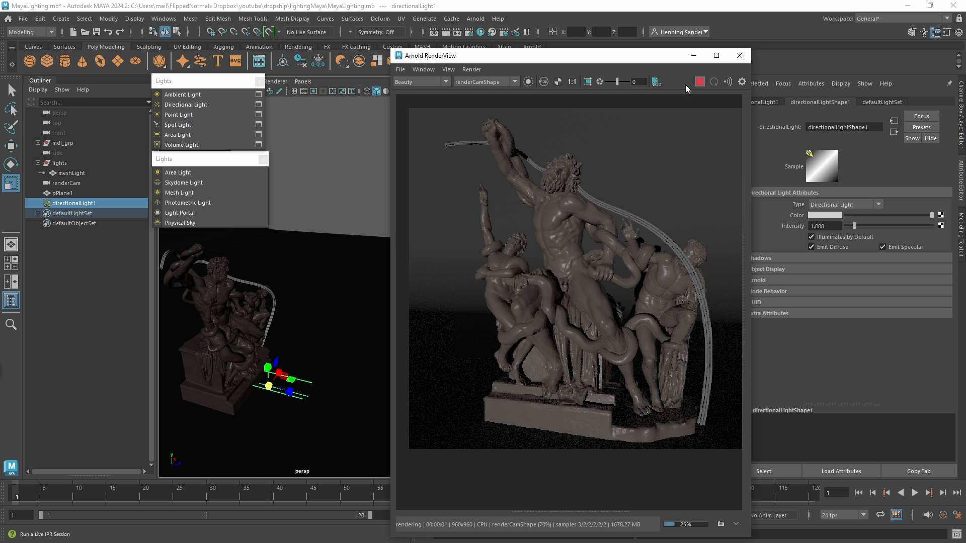
left_click_drag(317, 322, 284, 353, "alt")
Move the directional light up above the statue and scale up its icon.
key("e")
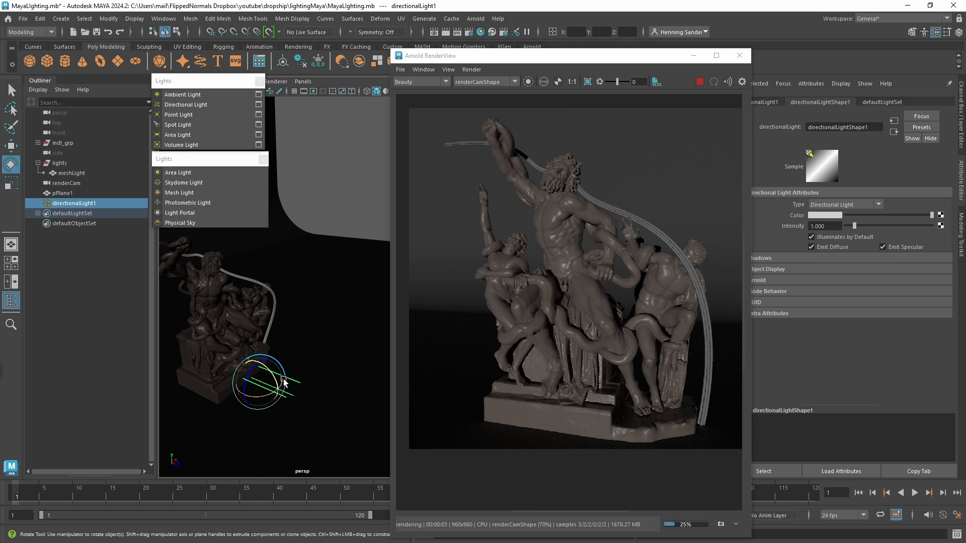
key("w")
left_click_drag(260, 385, 294, 260)
key("r")
middle_click_drag(293, 260, 315, 290, "alt")
Rotate the directional light so it shines diagonally down onto the statue and casts its shadow across the floor.
key("e")
mouse_move(278, 291)
left_mouse_down()
mouse_move(272, 284)
mouse_move(265, 295)
left_mouse_up()
right_click_drag(270, 296, 346, 315, "alt")
middle_click_drag(277, 304, 356, 303, "alt")
left_click_drag(302, 314, 328, 289, "alt")
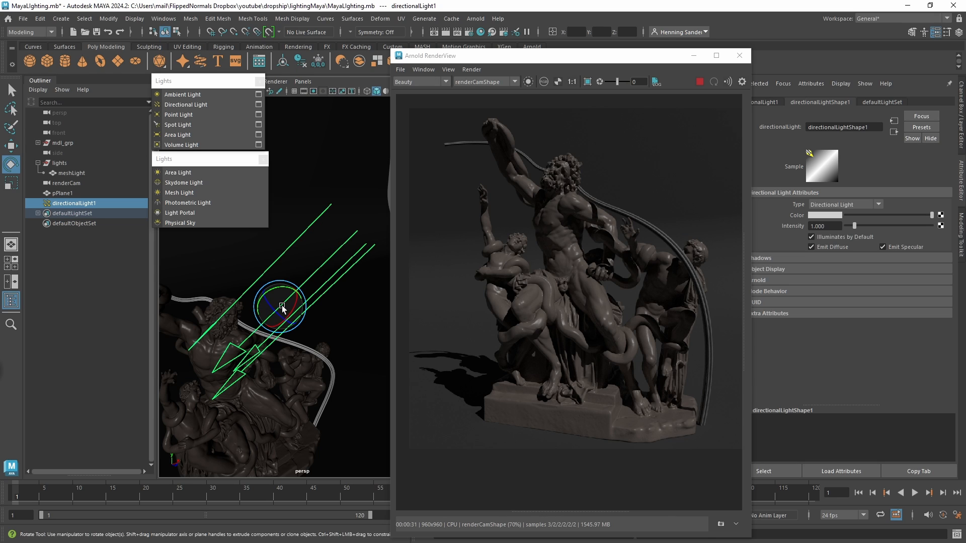
left_click_drag(282, 308, 283, 288)
right_click_drag(320, 272, 291, 297, "alt")
left_click_drag(292, 297, 351, 316, "alt")
Move the directional light slightly farther from the statue and make a final adjustment to its rotation.
scroll(351, 315, "up", 3)
key("w")
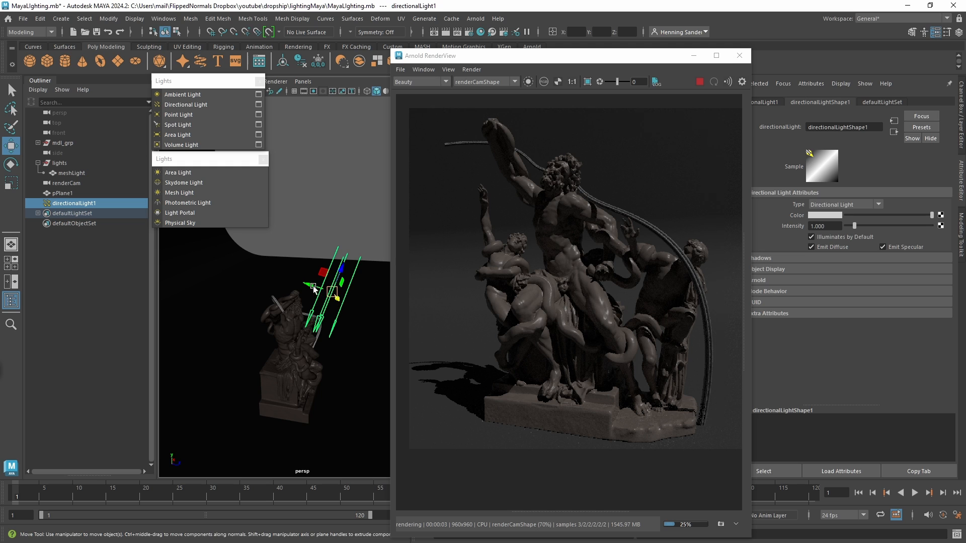
left_click_drag(313, 287, 359, 302)
key("e")
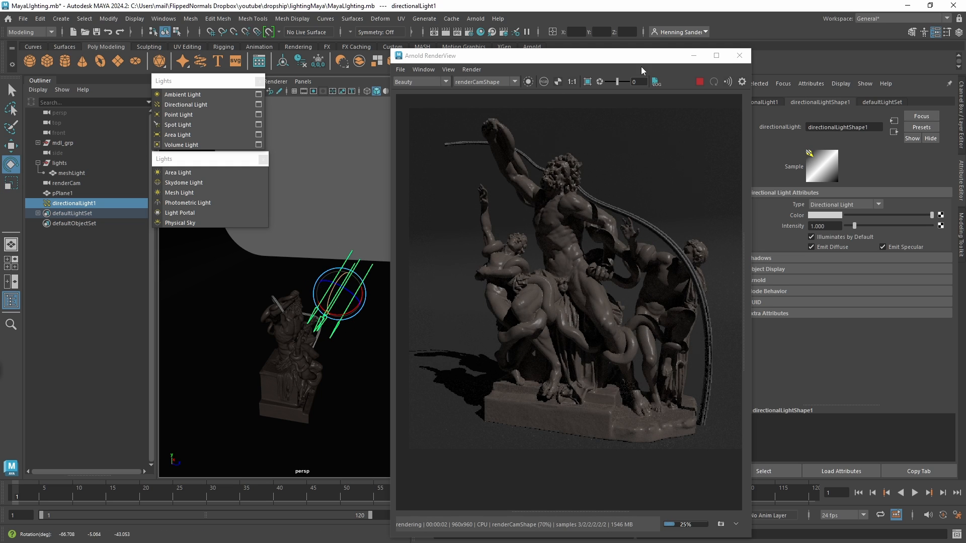
Move the render window clear of the Attribute Editor and expand the directional light's Arnold attributes.
left_click_drag(640, 57, 611, 59)
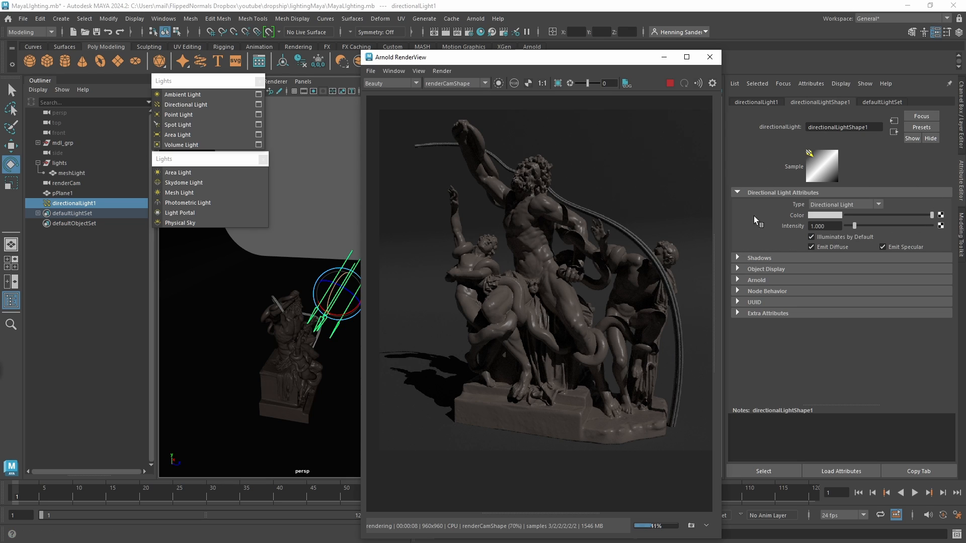
left_click(758, 280)
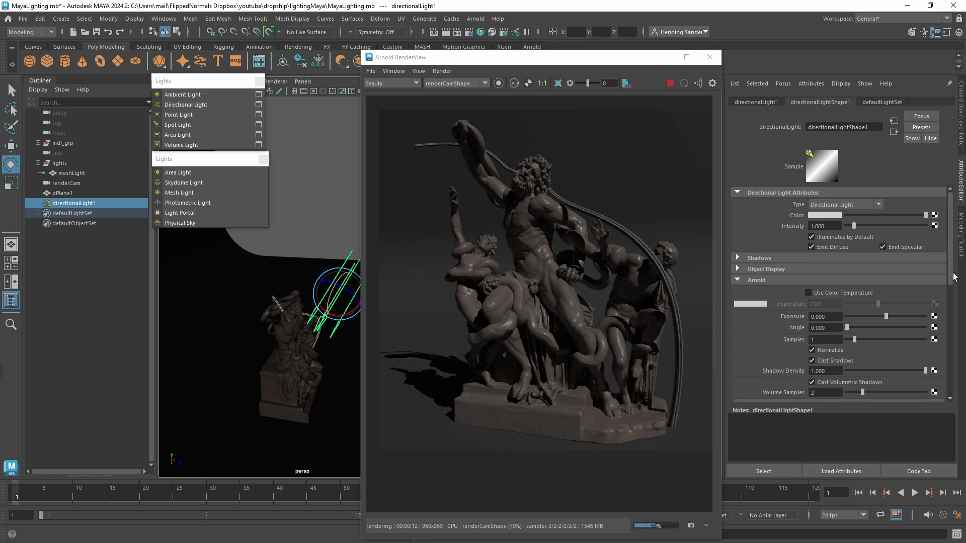
scroll(952, 272, "down", 2)
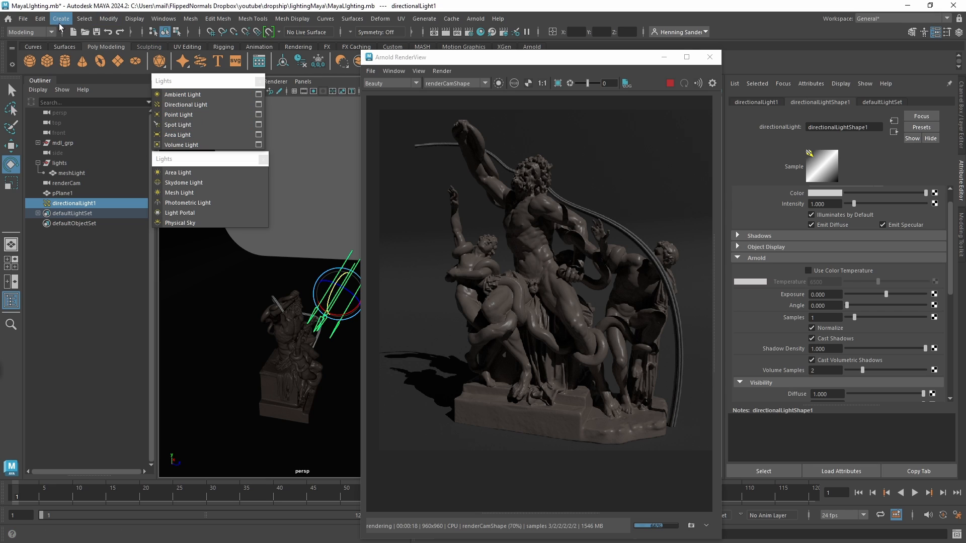
scroll(951, 274, "up", 2)
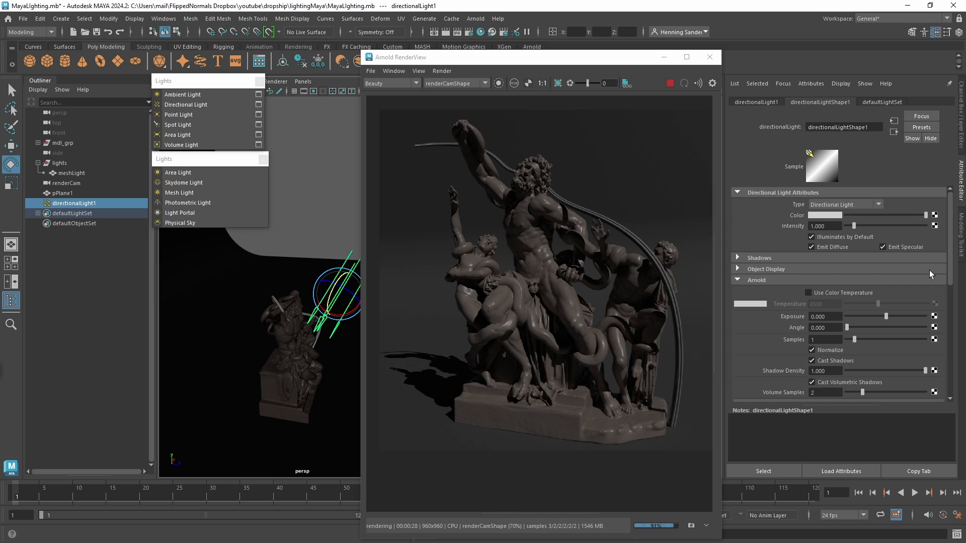
left_click_drag(949, 257, 951, 288)
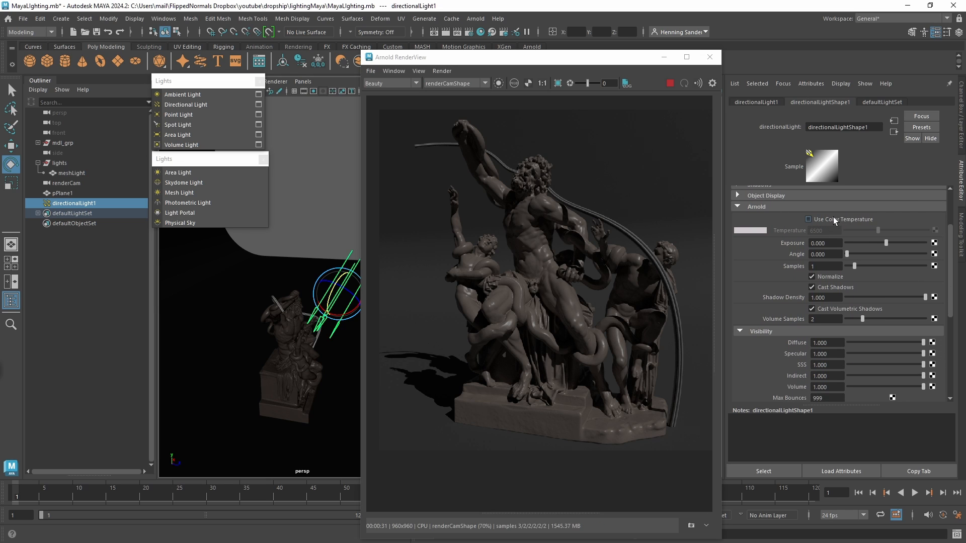
Try a color temperature of 4652 on the directional light and turn Use Color Temperature back off.
left_click(833, 219)
left_click_drag(949, 257, 949, 242)
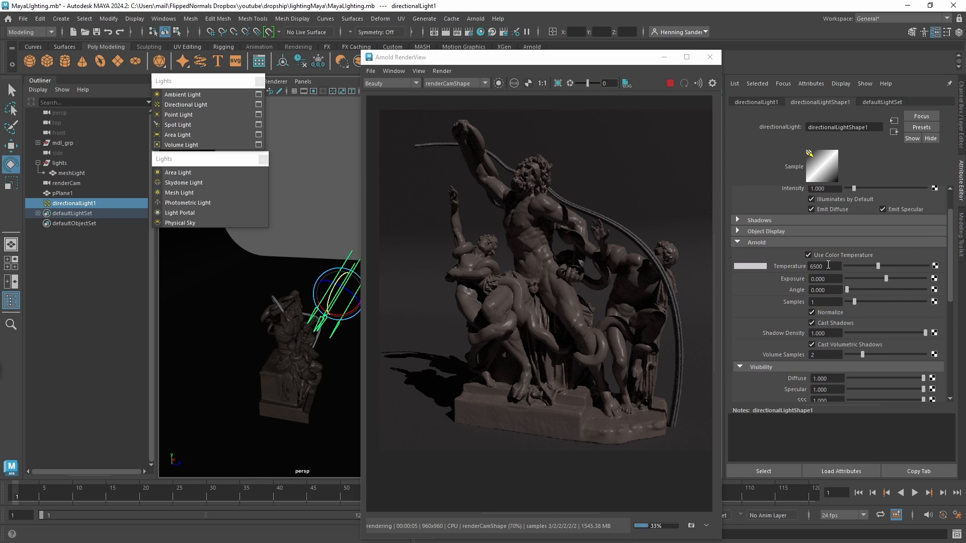
mouse_move(880, 265)
left_mouse_down()
mouse_move(911, 264)
mouse_move(839, 266)
mouse_move(867, 264)
left_mouse_up()
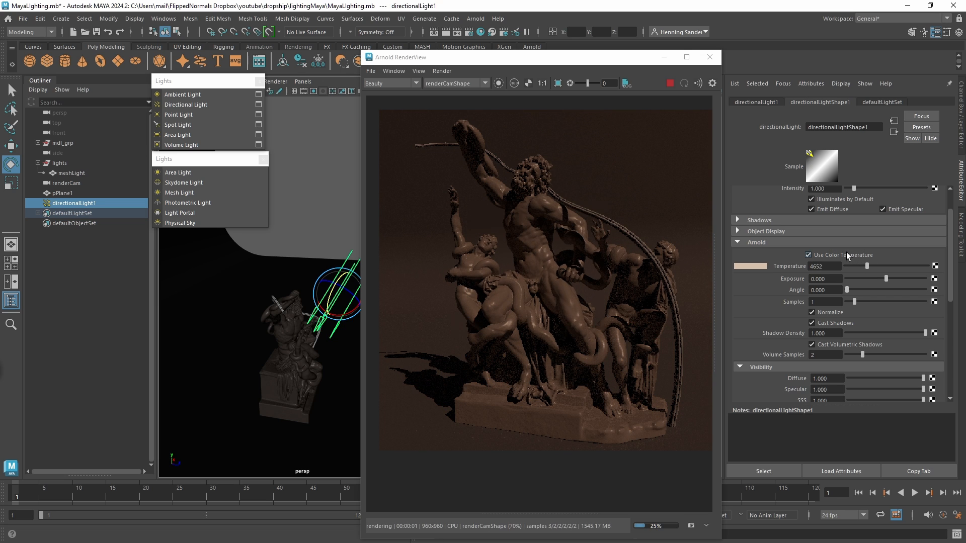
left_click(843, 252)
Try a cyan directional light color with R 0.103, G 1.000 and B 1.000, and return it to white with all channels at 1.000.
left_click_drag(952, 274, 952, 255)
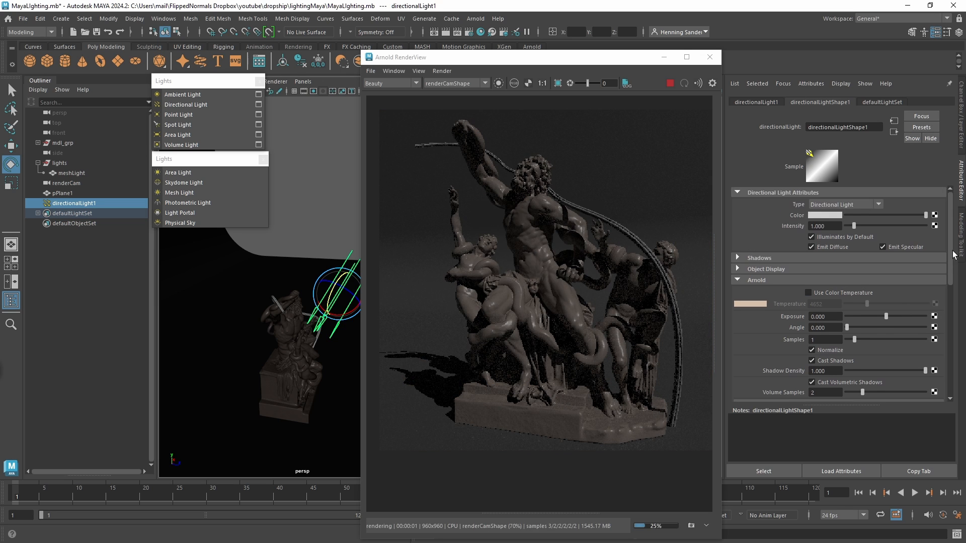
left_click(832, 214)
left_click(811, 243)
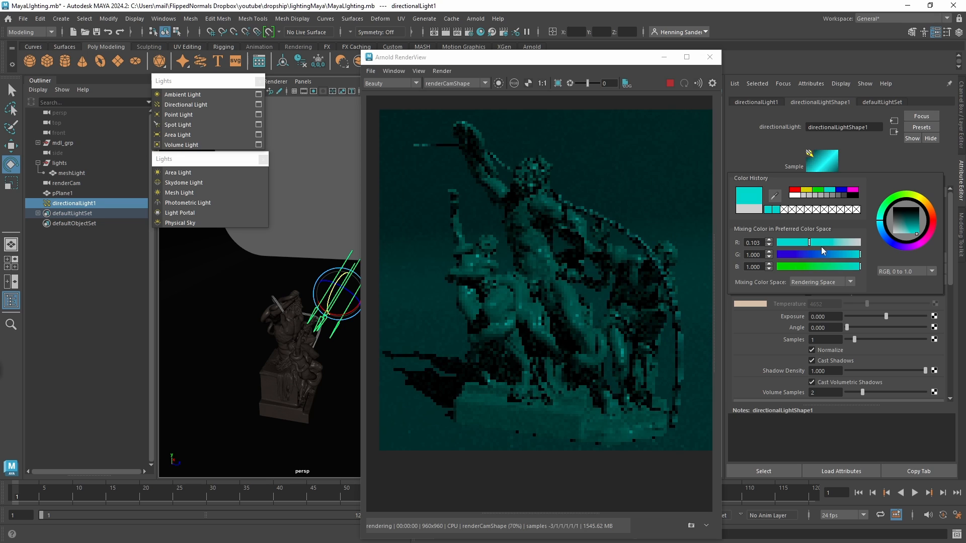
left_click(846, 256)
left_click_drag(852, 264, 859, 265)
mouse_move(934, 217)
left_mouse_down()
mouse_move(930, 207)
mouse_move(887, 201)
mouse_move(921, 235)
mouse_move(880, 240)
left_mouse_up()
left_click(889, 206)
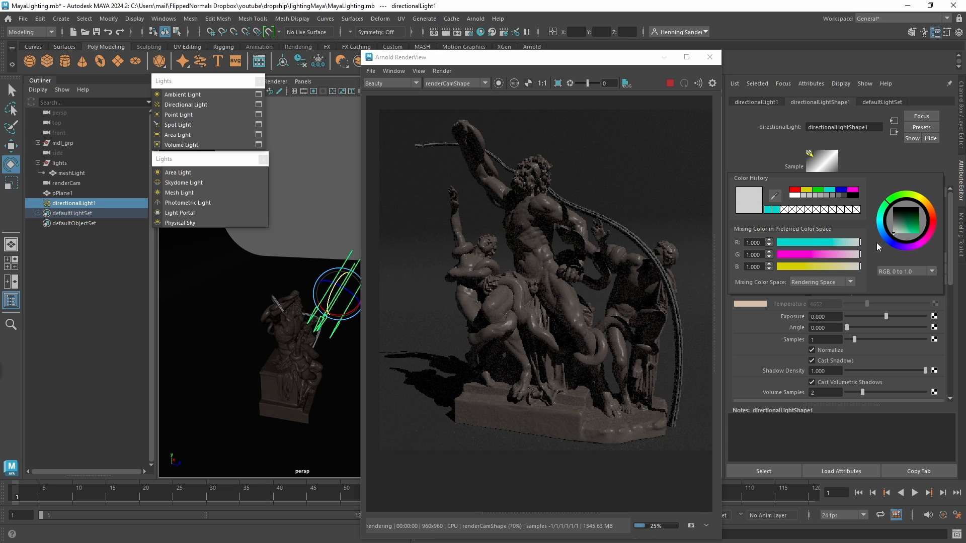
left_click(856, 152)
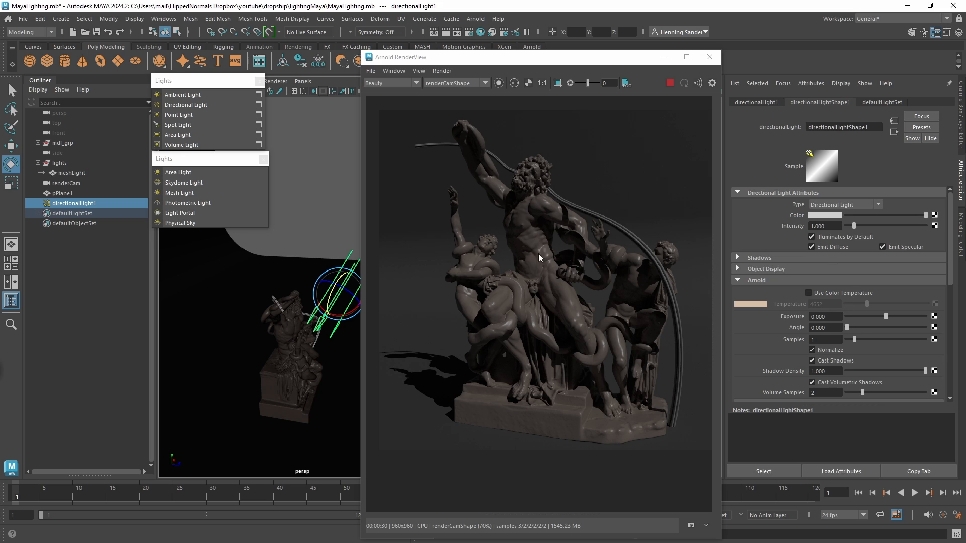
Try exposure values of 1, 2, 3 and 4 in turn on the directional light.
double_click(831, 317)
type("1")
key("Return")
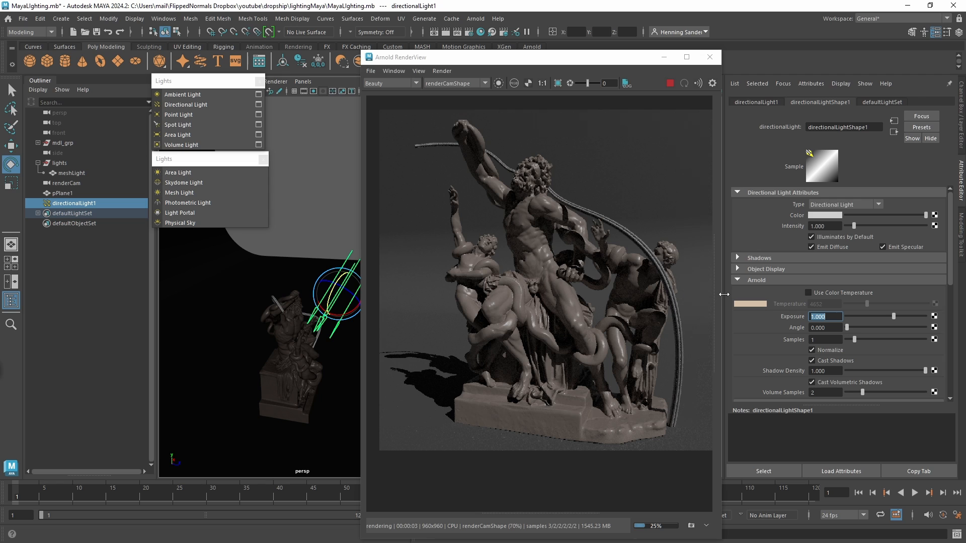
type("2")
key("Return")
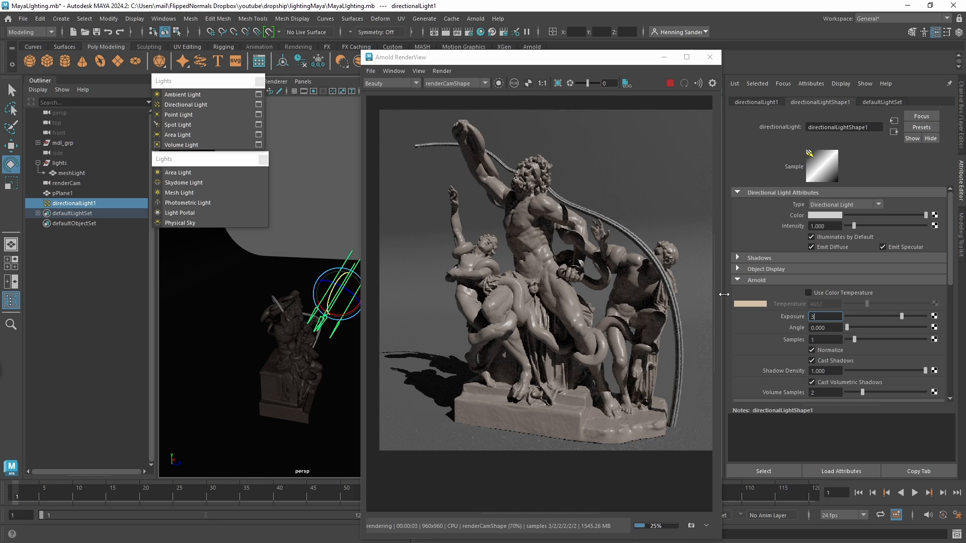
type("3")
key("Return")
type("4")
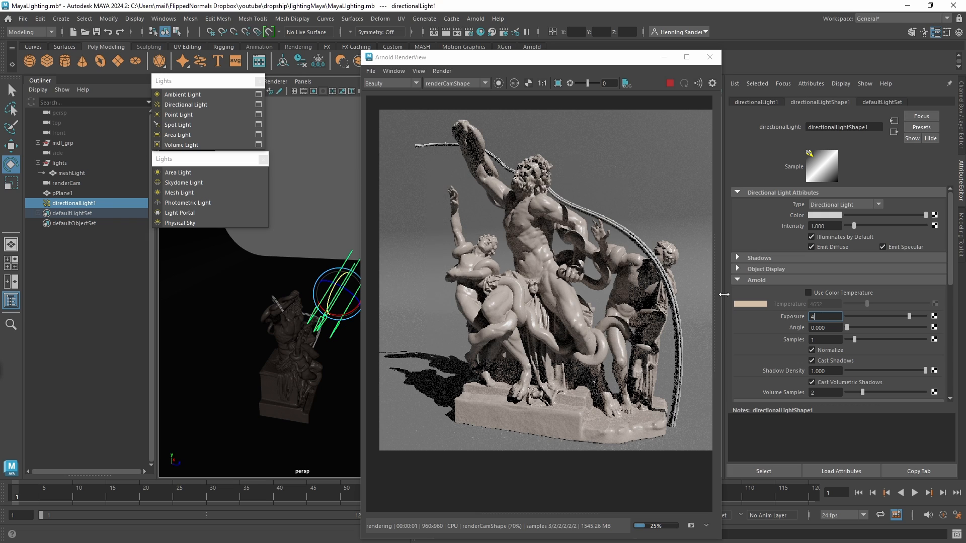
key("Return")
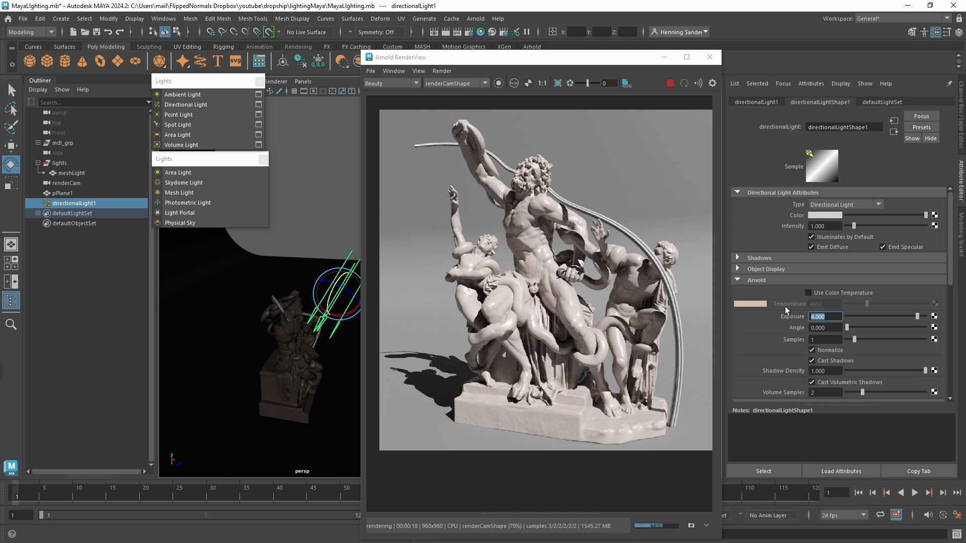
Try extreme exposure values of 8 and 14 on the directional light.
left_click(812, 317)
left_click_drag(831, 318, 796, 310)
type("8")
key("Return")
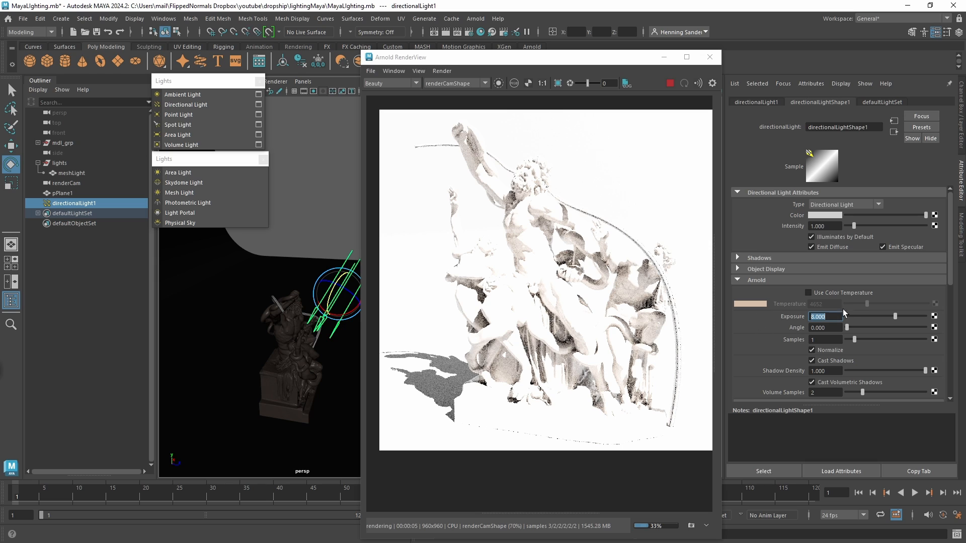
type("14")
key("Return")
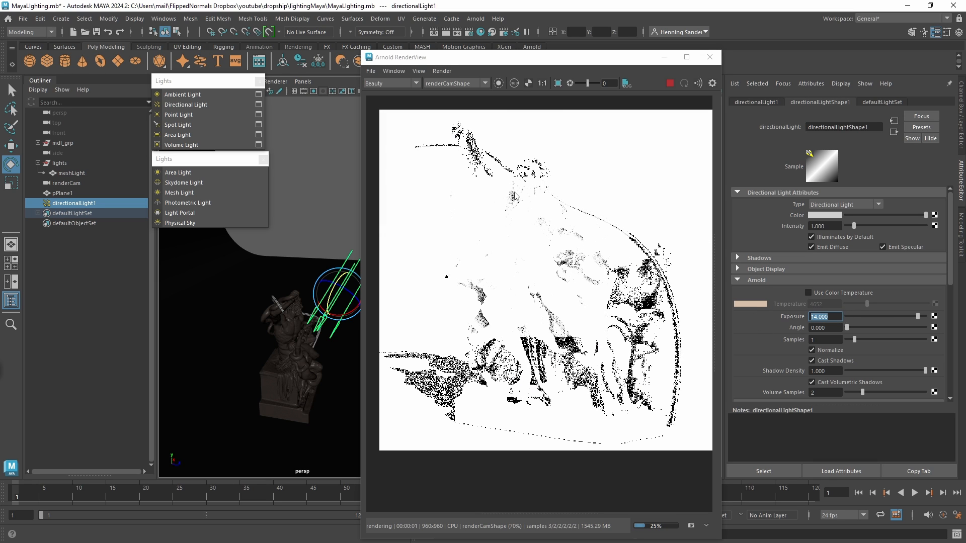
Lower the directional light's exposure to 1, compare it with 2, and return it to 1.
type("1")
key("Return")
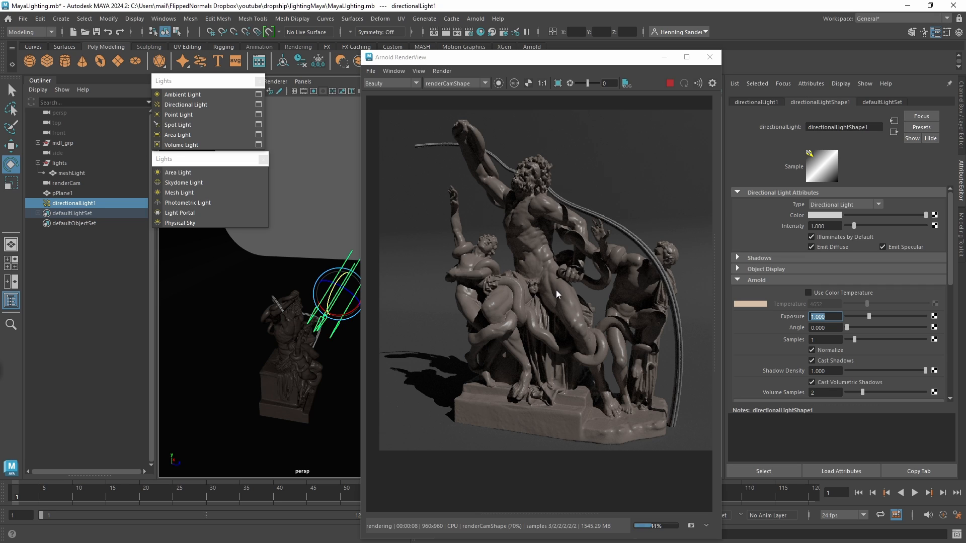
type("2")
key("Return")
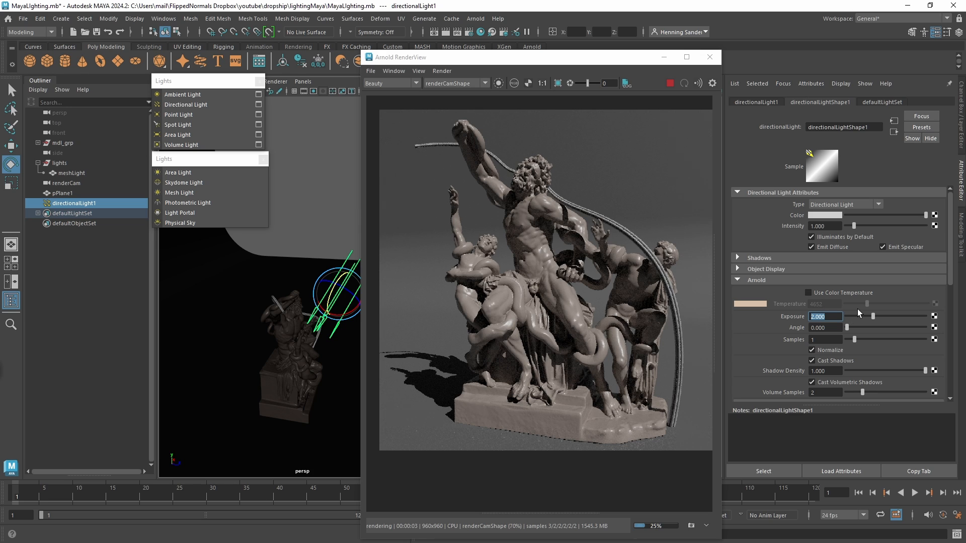
type("1")
key("Return")
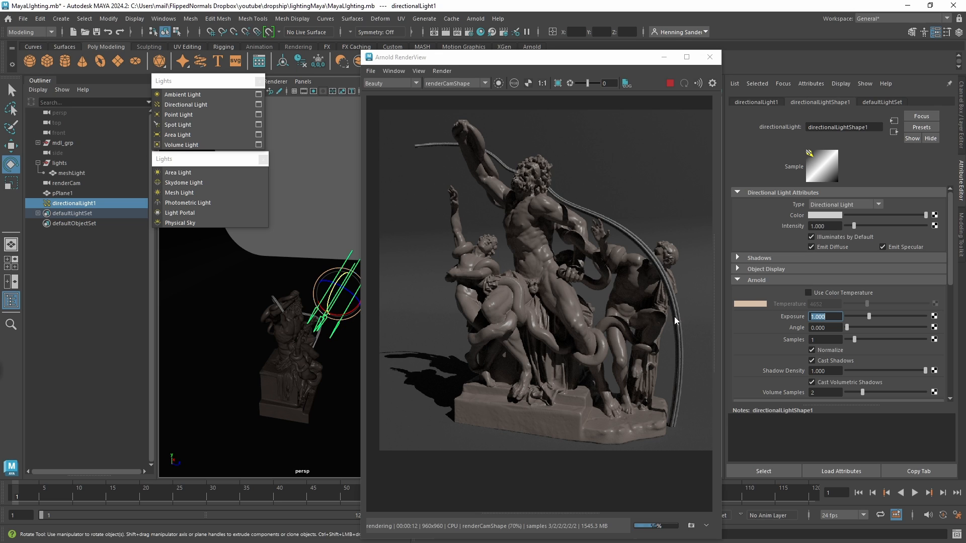
Compare directional light angles of 2.208, 1.169 and 9.416 using a render region around the cast shadow, and return the angle to 0.
left_click_drag(848, 328, 864, 327)
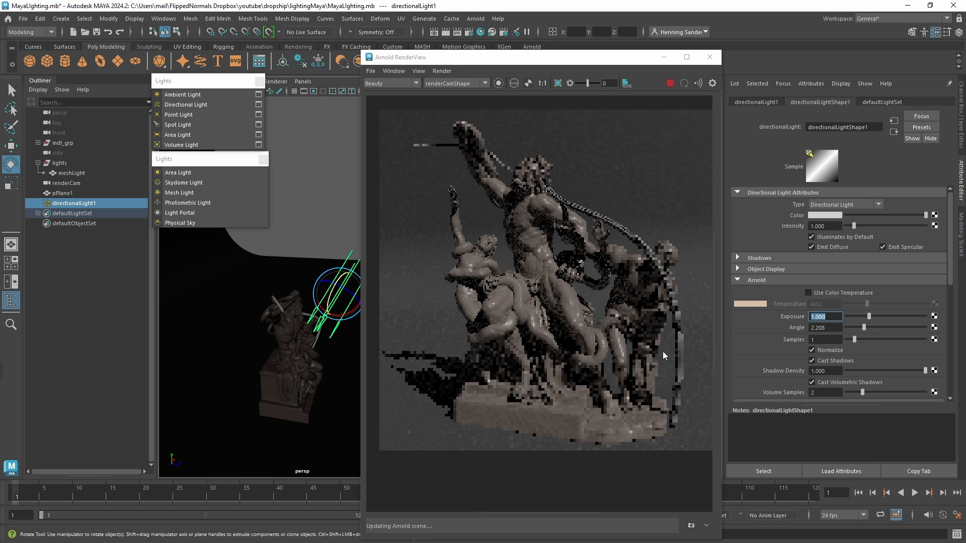
left_click_drag(381, 335, 466, 431)
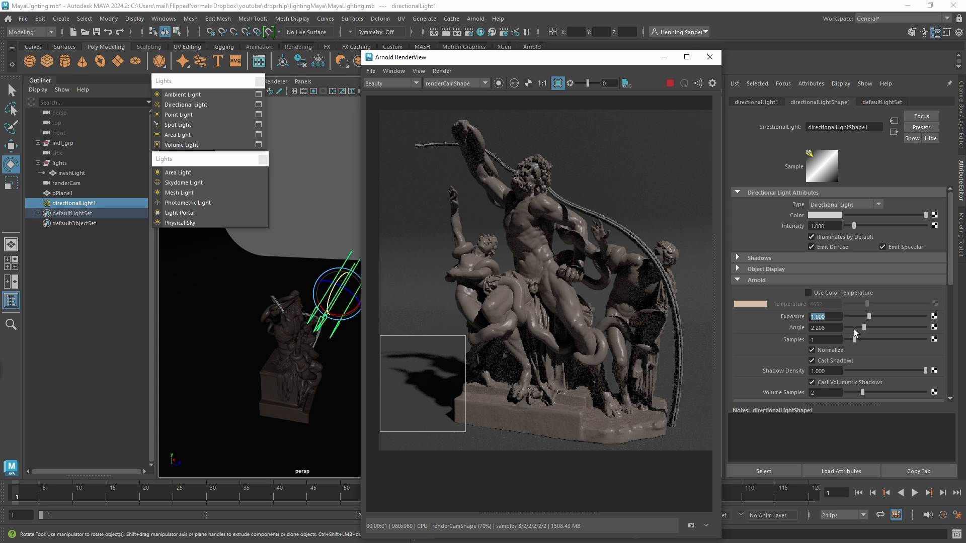
mouse_move(866, 326)
left_mouse_down()
mouse_move(920, 331)
mouse_move(847, 328)
mouse_move(857, 327)
left_mouse_up()
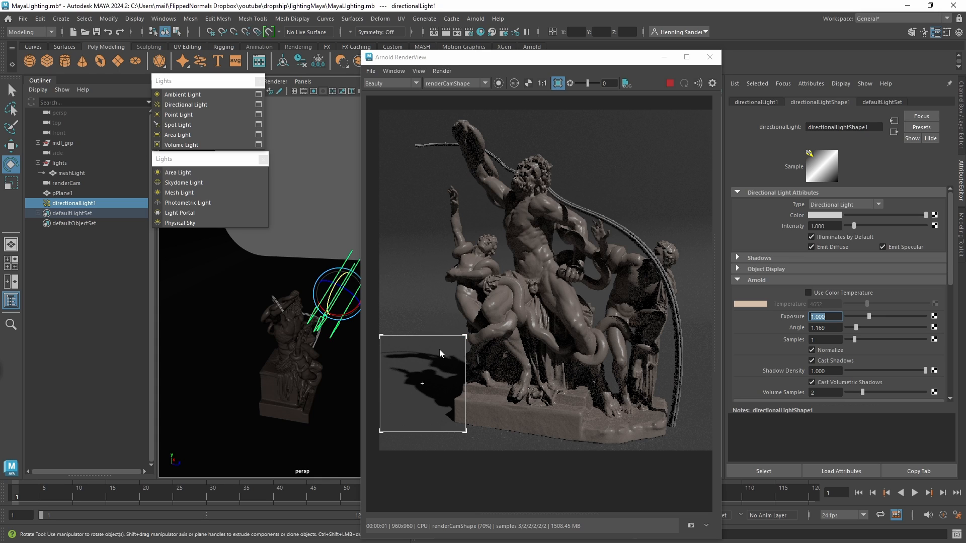
left_click_drag(857, 329, 918, 323)
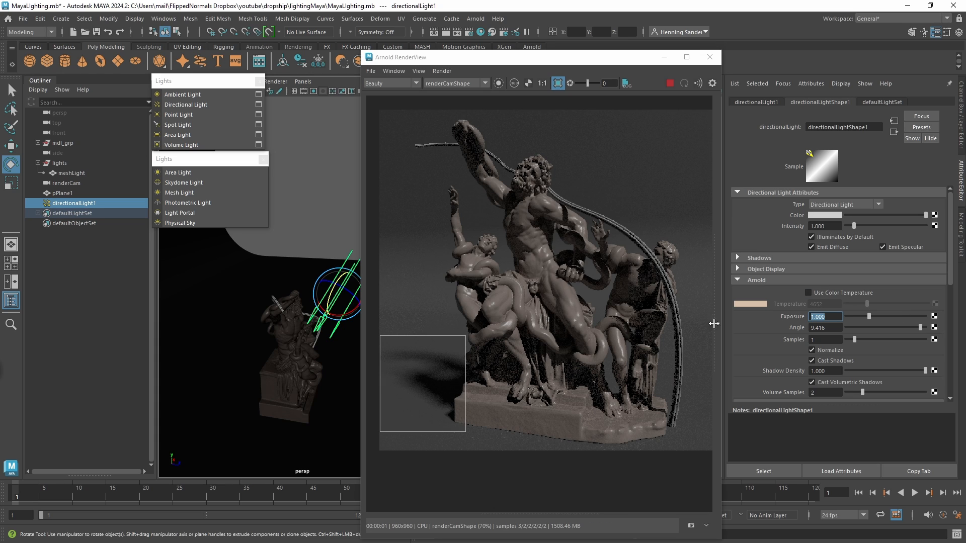
left_click_drag(916, 327, 843, 330)
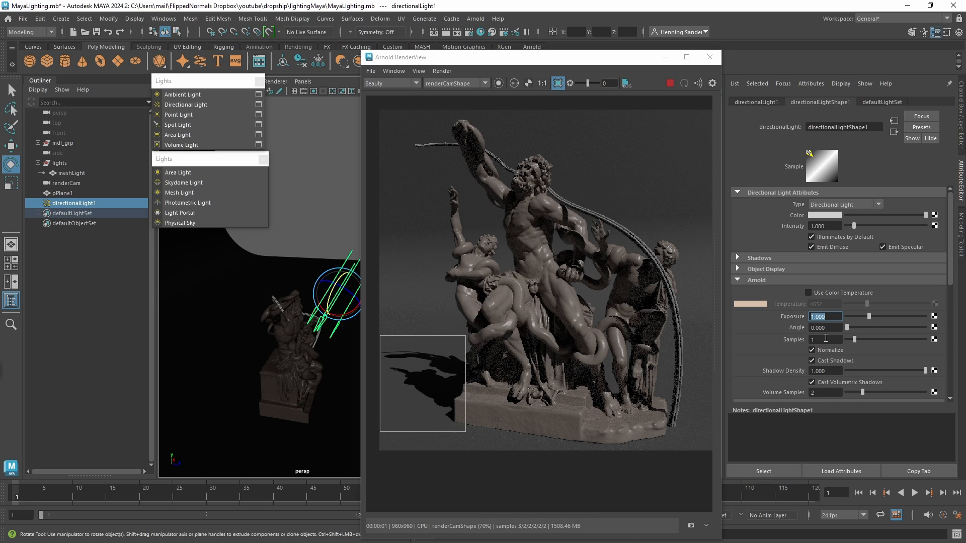
Set the directional light's Samples to 3.
left_click(826, 340)
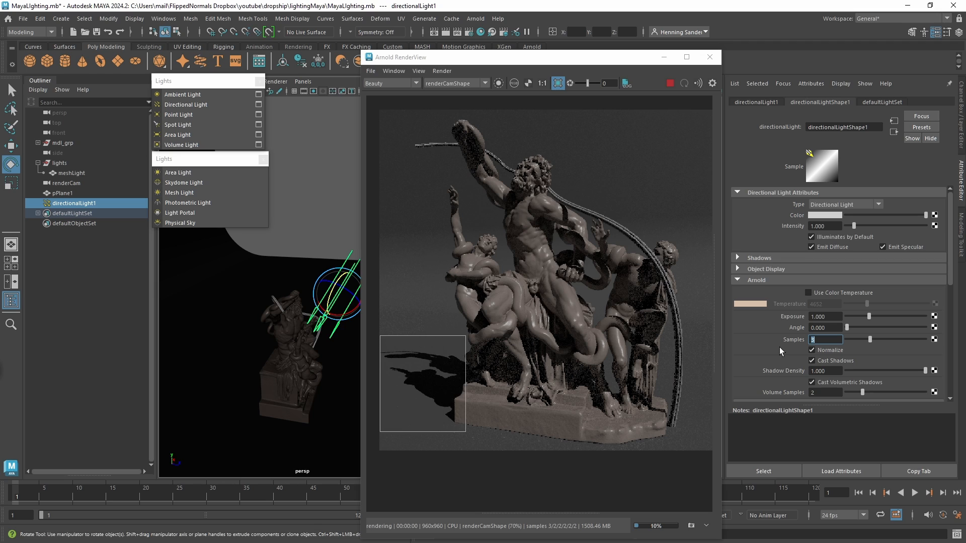
type("3")
key("Return")
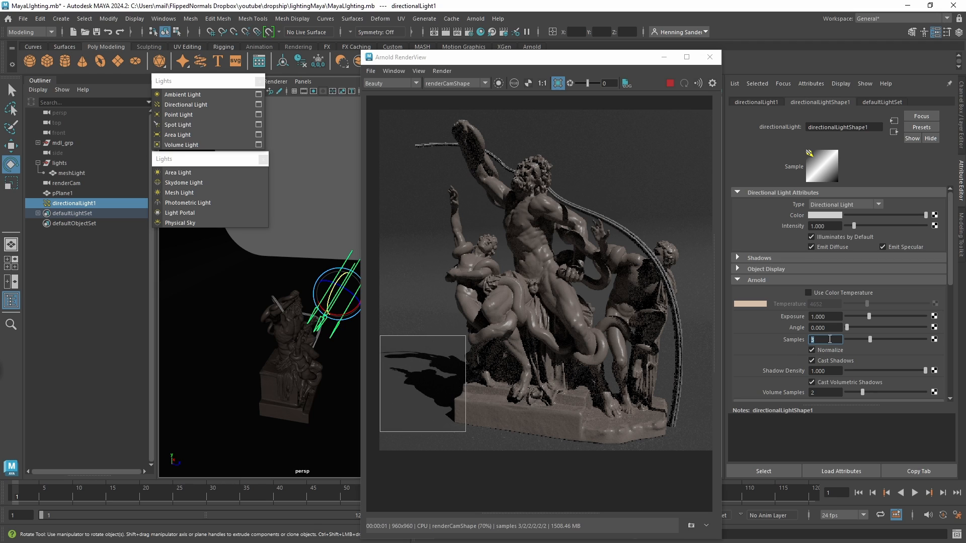
Examine the Camera (AA) sampling value in the Arnold render settings and close them.
left_click(470, 32)
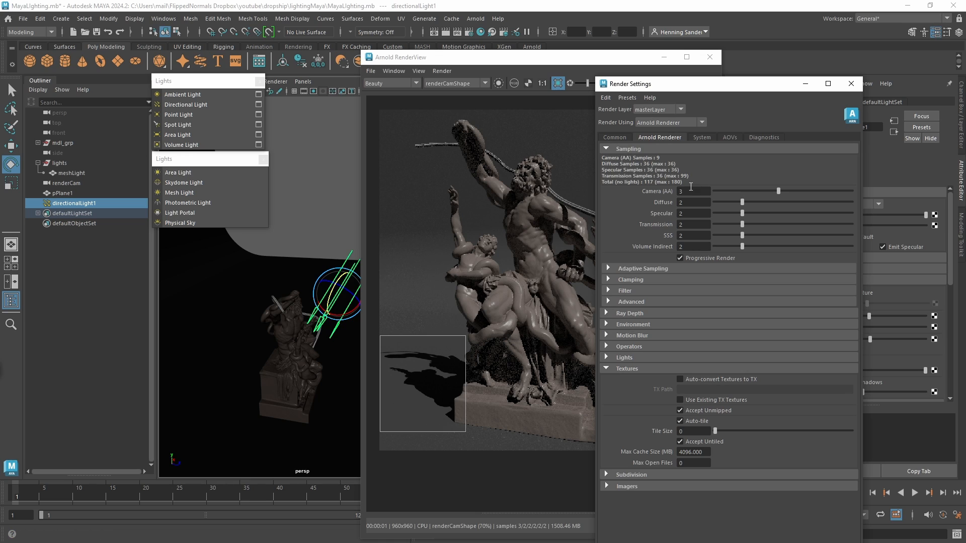
left_click(698, 192)
left_click(851, 83)
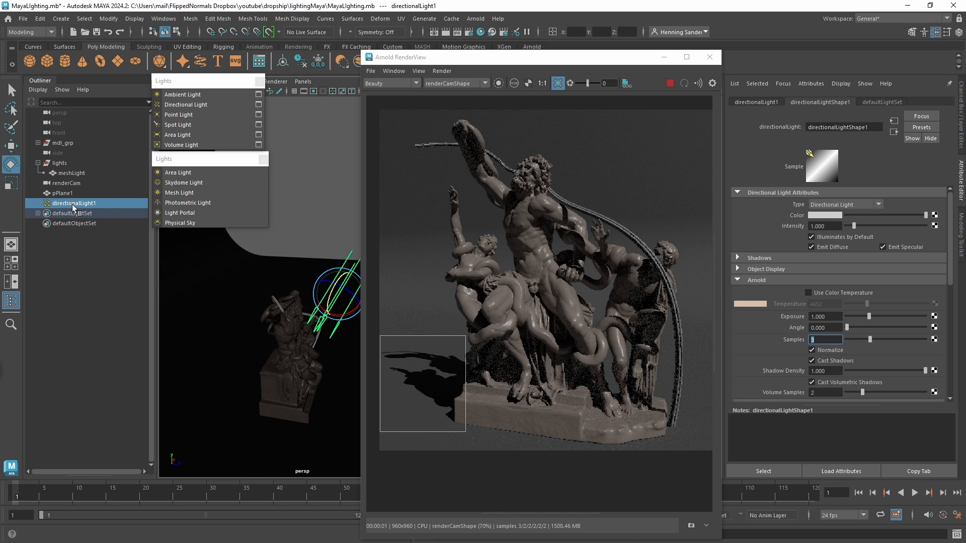
Replace the directional light with a point light and raise it from the ground to the upper part of the statue.
key("Delete")
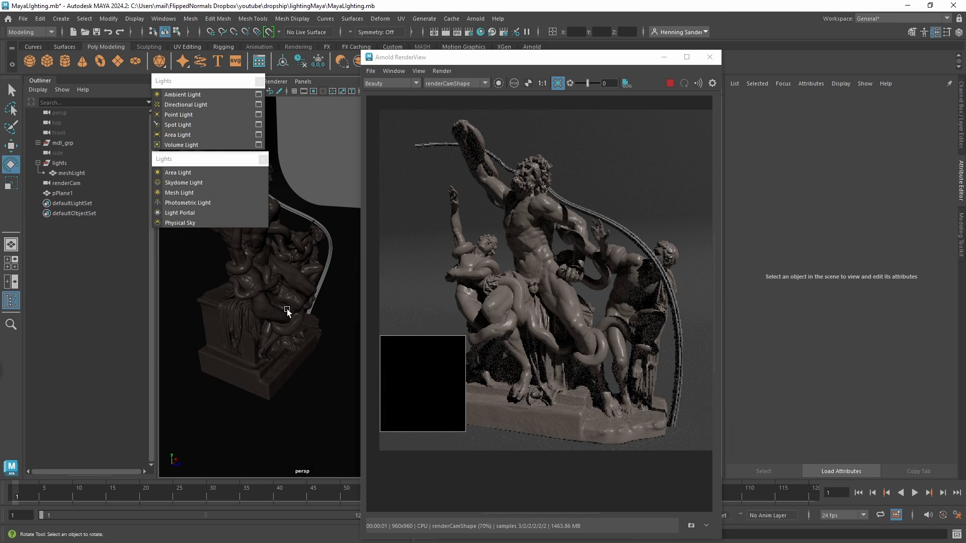
left_click(197, 116)
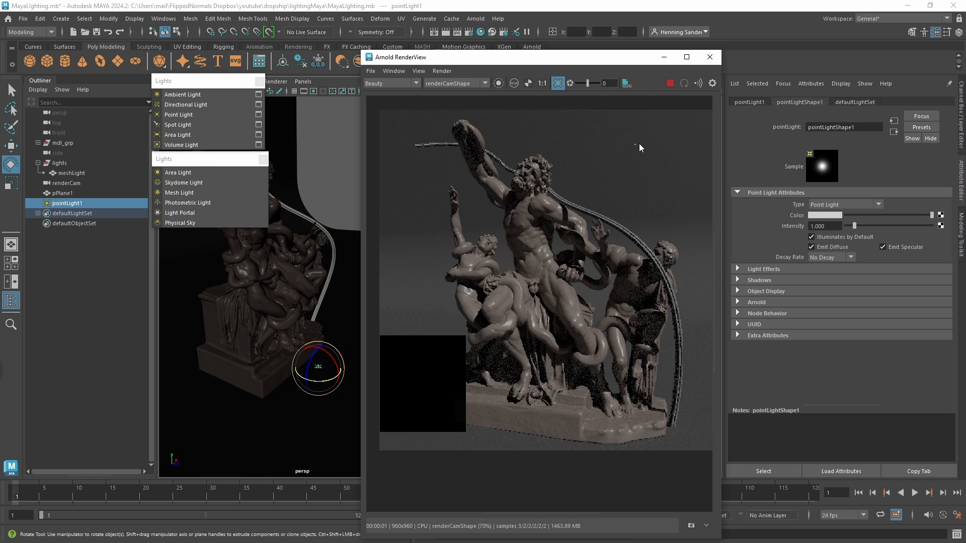
left_click_drag(281, 422, 277, 416, "alt")
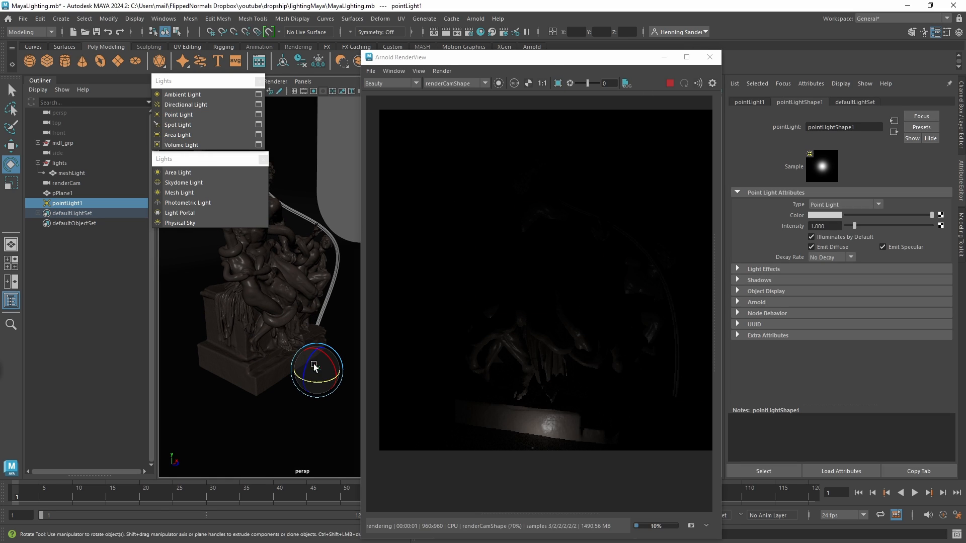
key("w")
left_click_drag(313, 346, 313, 176)
middle_click_drag(310, 242, 297, 264, "alt")
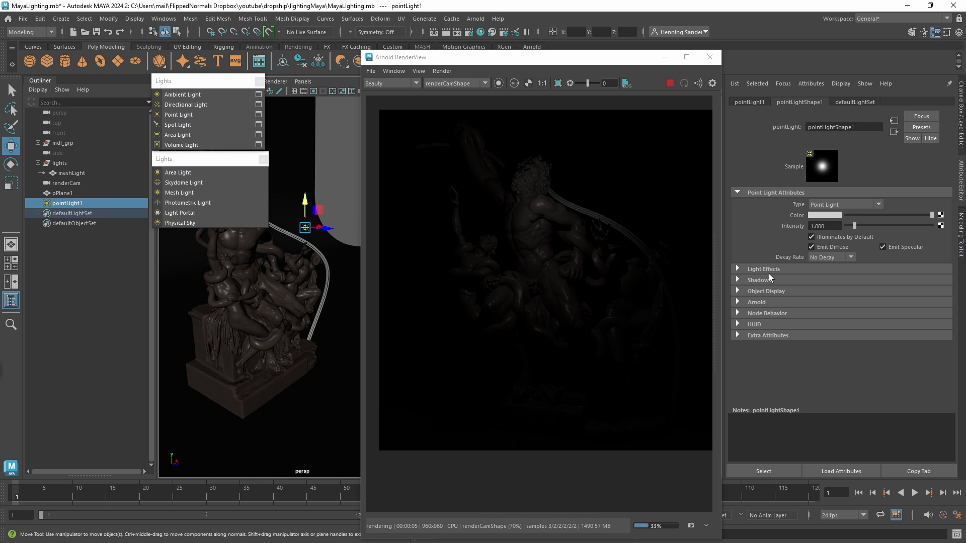
Expand the point light's Arnold attributes and set its exposure to 5.
left_click(764, 303)
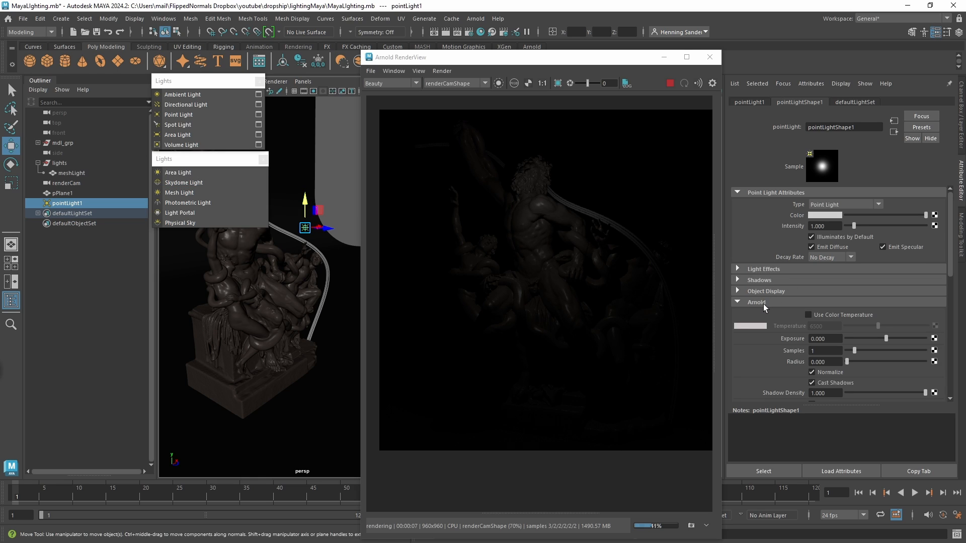
scroll(954, 272, "down", 2)
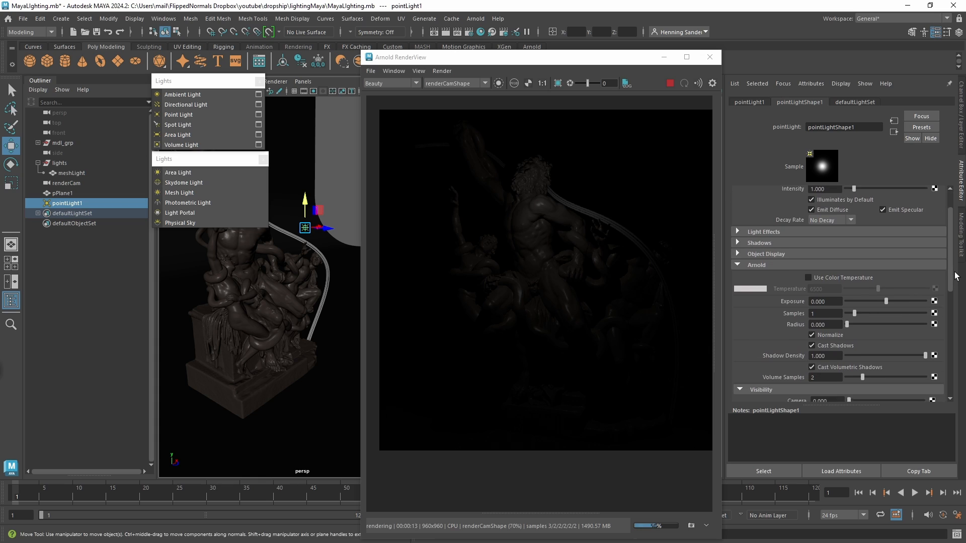
scroll(955, 276, "down", 1)
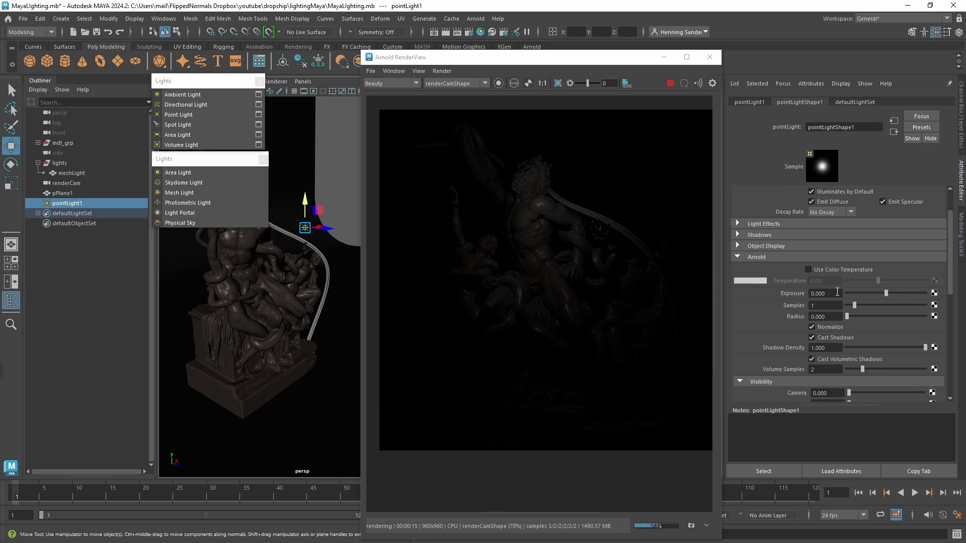
left_click(828, 293)
type("5")
key("Return")
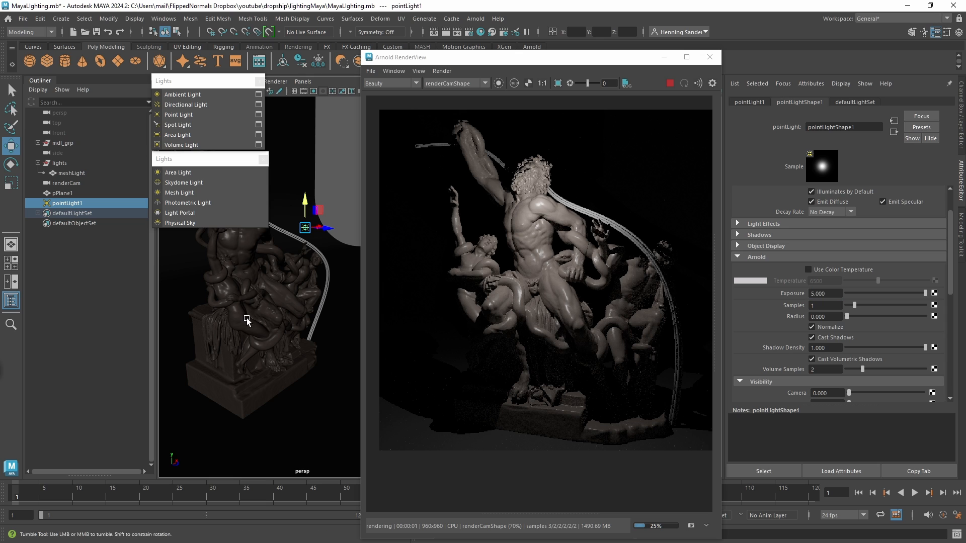
Move the point light close to the central figure's head and set its Samples to 3.
left_click_drag(247, 316, 240, 321, "alt")
middle_click_drag(283, 277, 289, 327, "alt")
left_click_drag(307, 261, 279, 275)
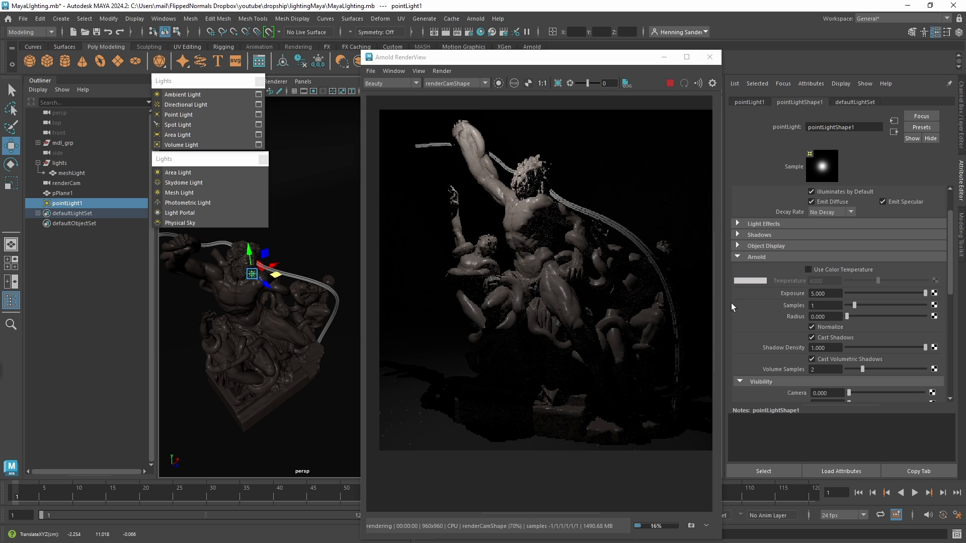
left_click_drag(856, 308, 870, 305)
Reposition the point light around the statue and place it at the central figure's raised hand.
left_click_drag(275, 305, 267, 300, "alt")
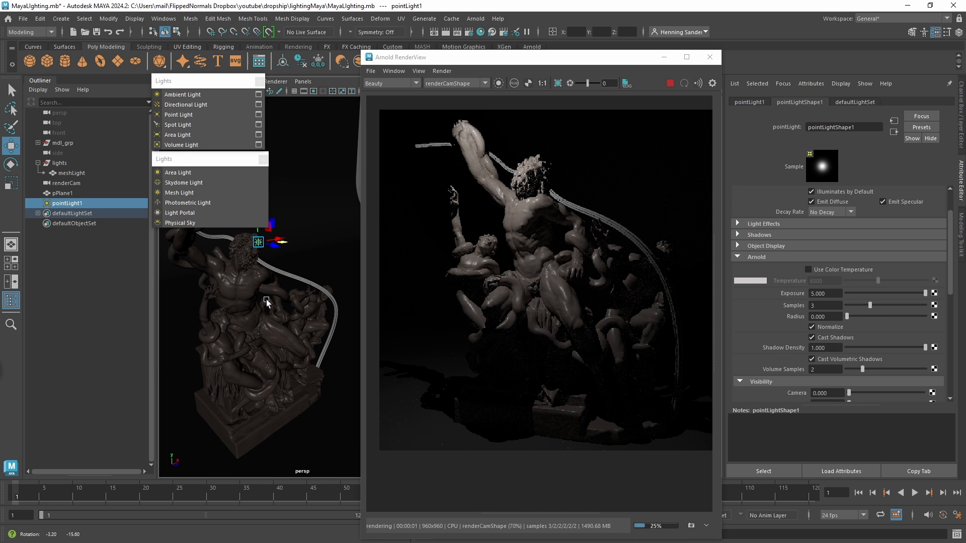
middle_click_drag(304, 318, 315, 331, "alt")
mouse_move(315, 331)
left_mouse_down("alt")
mouse_move(326, 323)
mouse_move(322, 299)
mouse_move(312, 312)
left_mouse_up("alt")
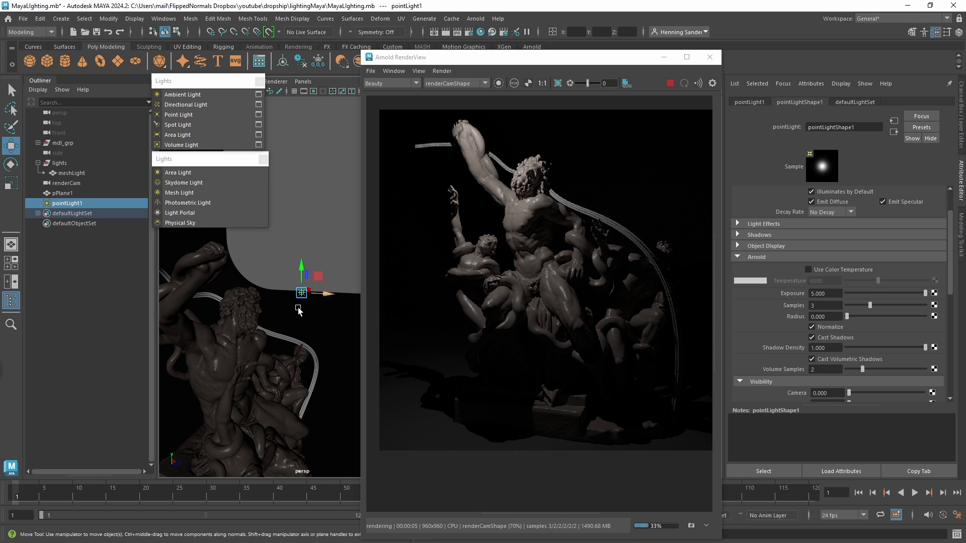
mouse_move(290, 308)
left_mouse_down("alt")
mouse_move(316, 298)
mouse_move(303, 285)
mouse_move(336, 264)
mouse_move(303, 230)
mouse_move(303, 278)
mouse_move(279, 297)
mouse_move(286, 319)
mouse_move(301, 321)
mouse_move(215, 335)
mouse_move(277, 318)
left_mouse_up("alt")
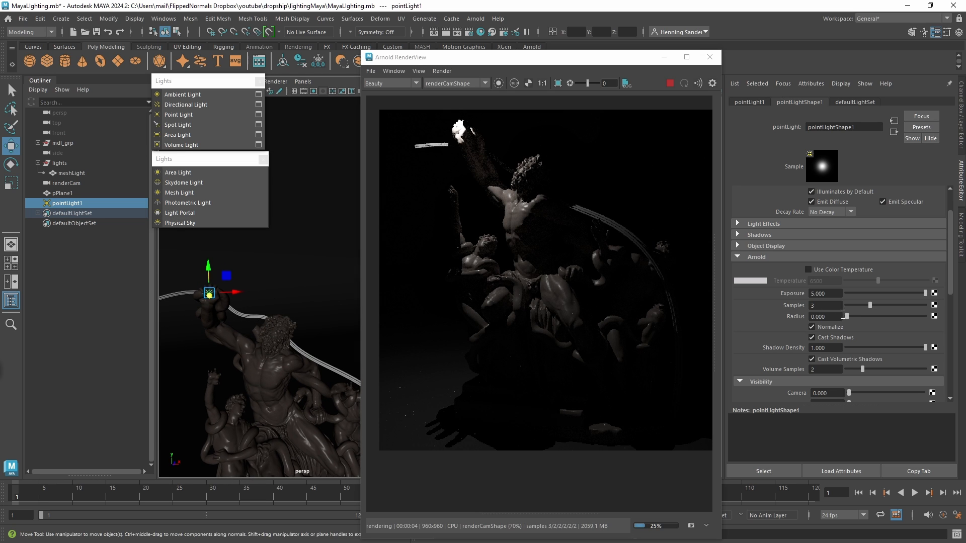
Try a point light radius of 2.338, settle on 1.104, and move the light in front of the central figure's chest.
left_click_drag(847, 316, 865, 317)
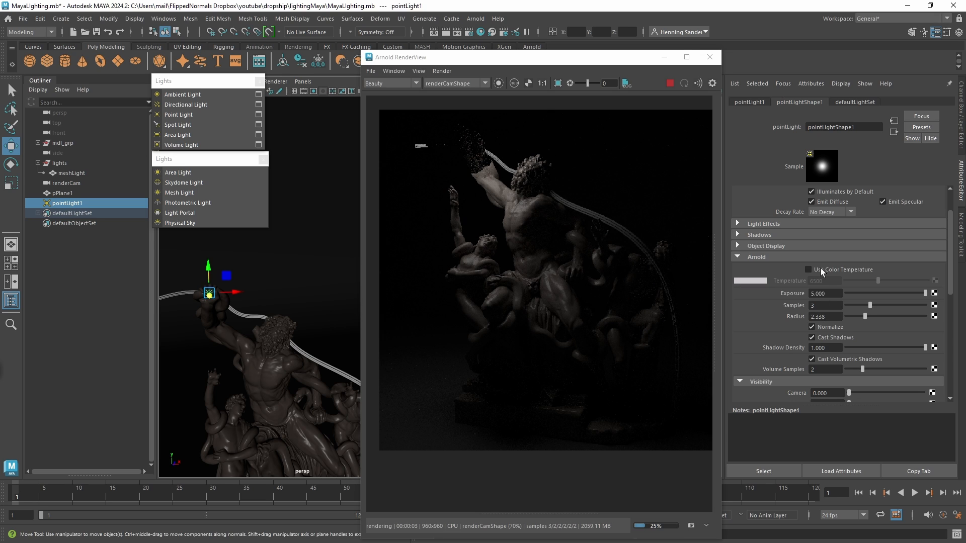
mouse_move(864, 316)
left_mouse_down()
mouse_move(838, 317)
mouse_move(855, 317)
left_mouse_up()
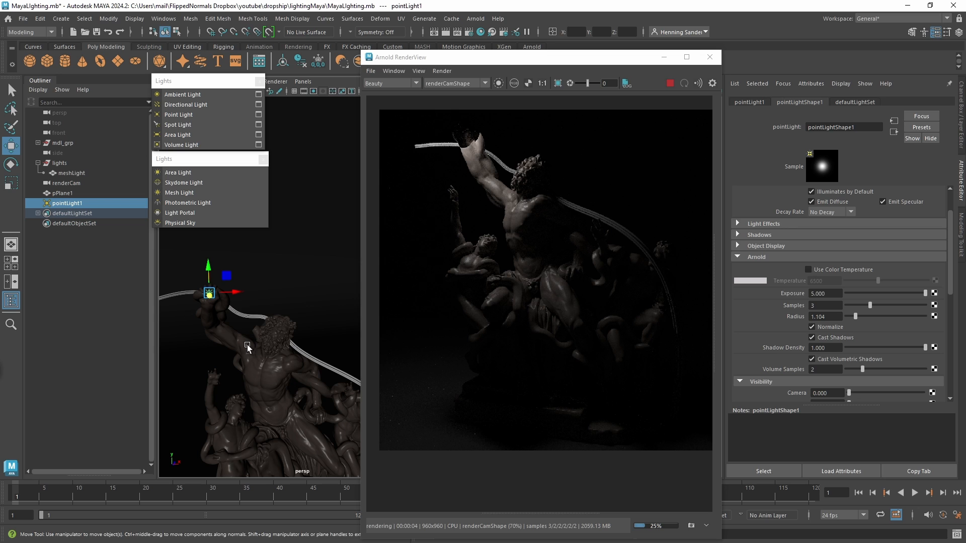
left_click_drag(247, 347, 299, 334, "alt")
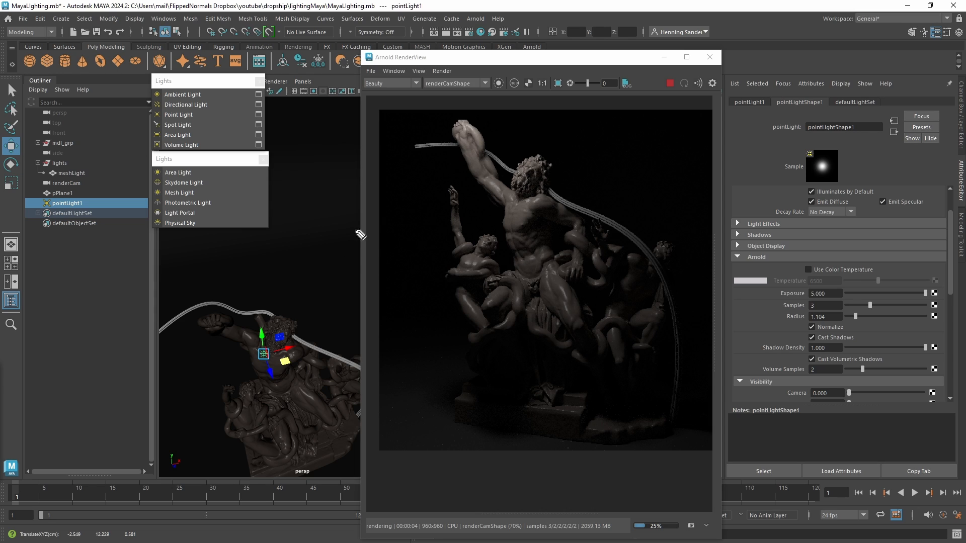
left_click_drag(268, 264, 315, 223)
left_click_drag(320, 211, 318, 174)
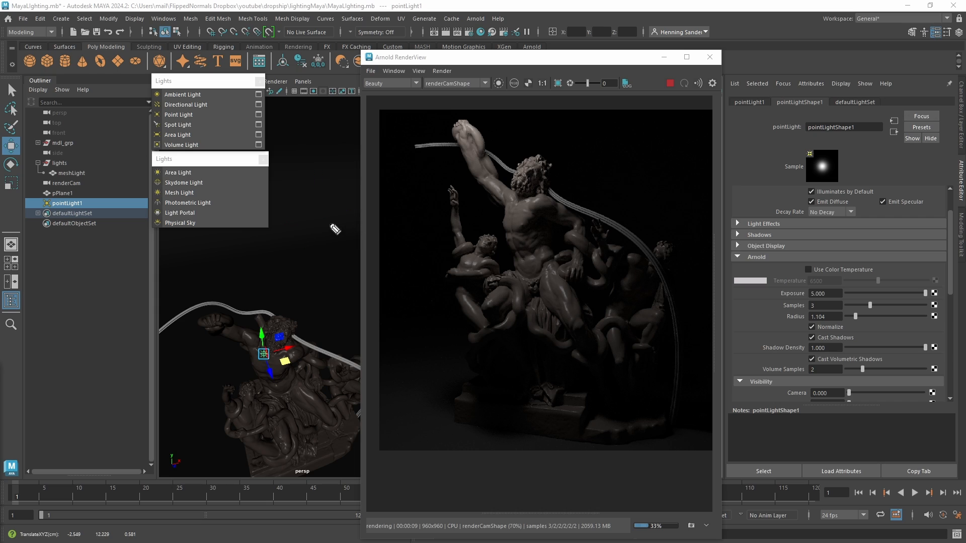
mouse_move(335, 210)
left_mouse_down()
mouse_move(334, 250)
mouse_move(333, 210)
left_mouse_up()
mouse_move(307, 212)
left_mouse_down()
mouse_move(337, 215)
mouse_move(324, 209)
left_mouse_up()
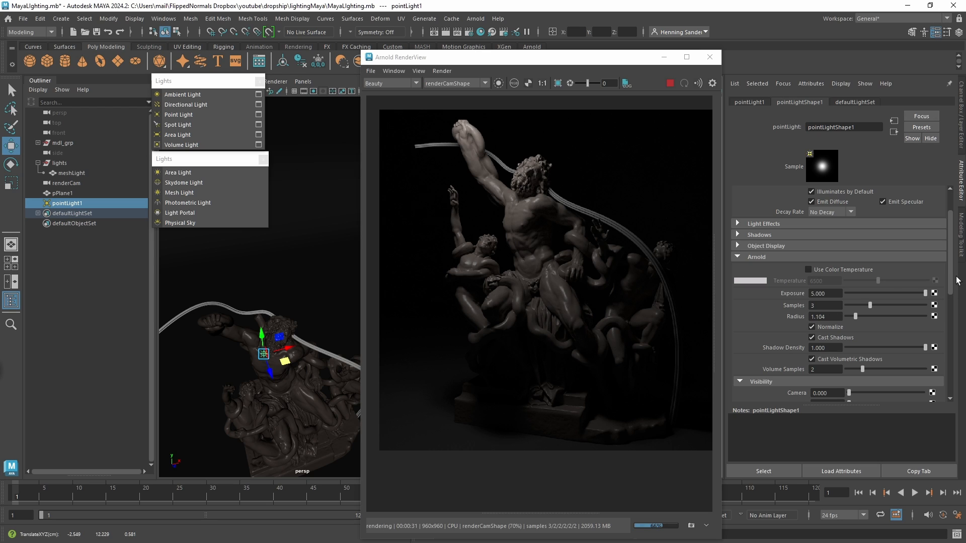
Try the point light's Diffuse visibility at 0 and restore it to 1.
left_click_drag(957, 280, 958, 326)
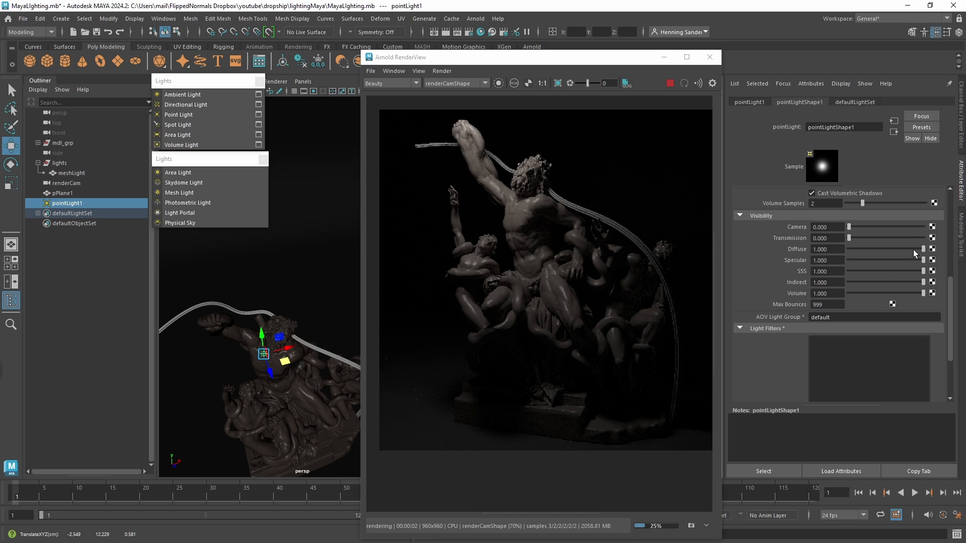
left_click_drag(923, 249, 830, 250)
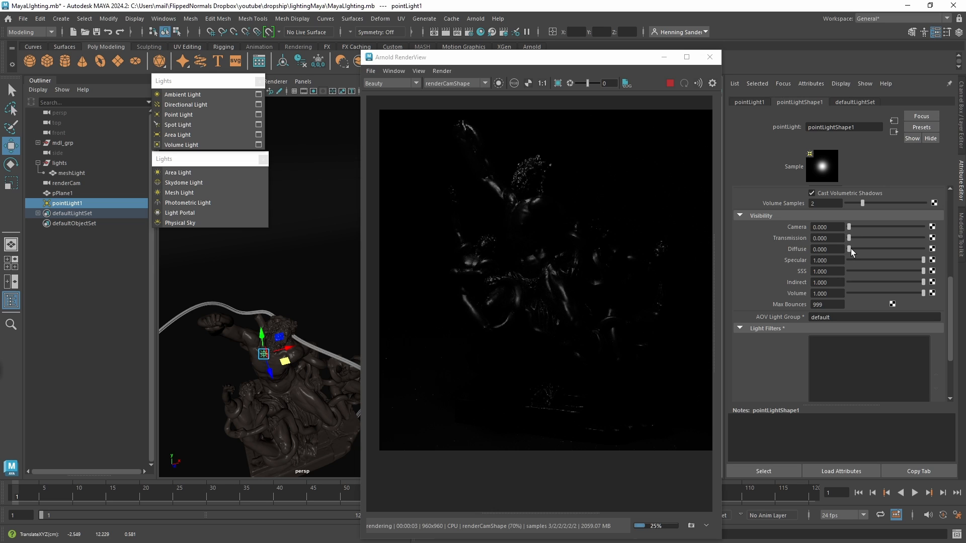
left_click_drag(850, 249, 957, 261)
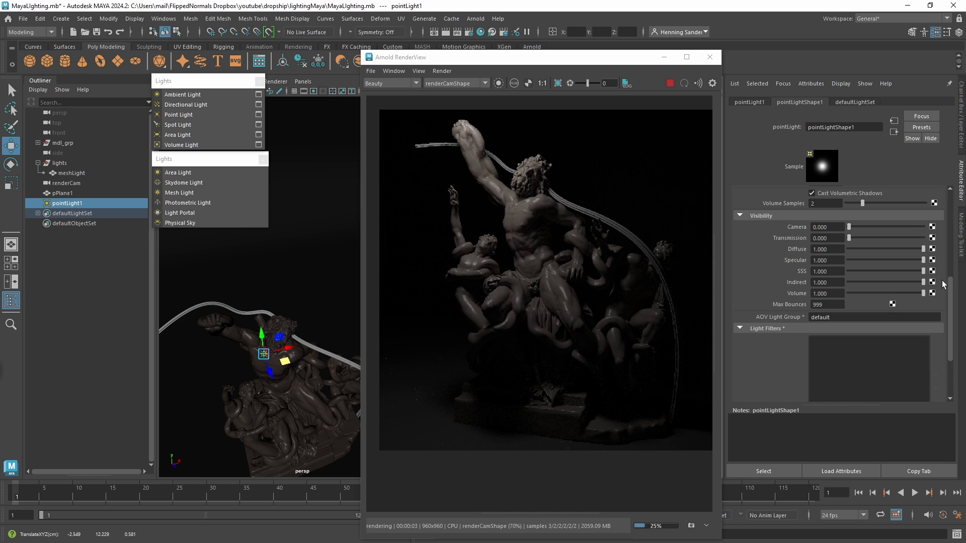
scroll(943, 284, "up", 6)
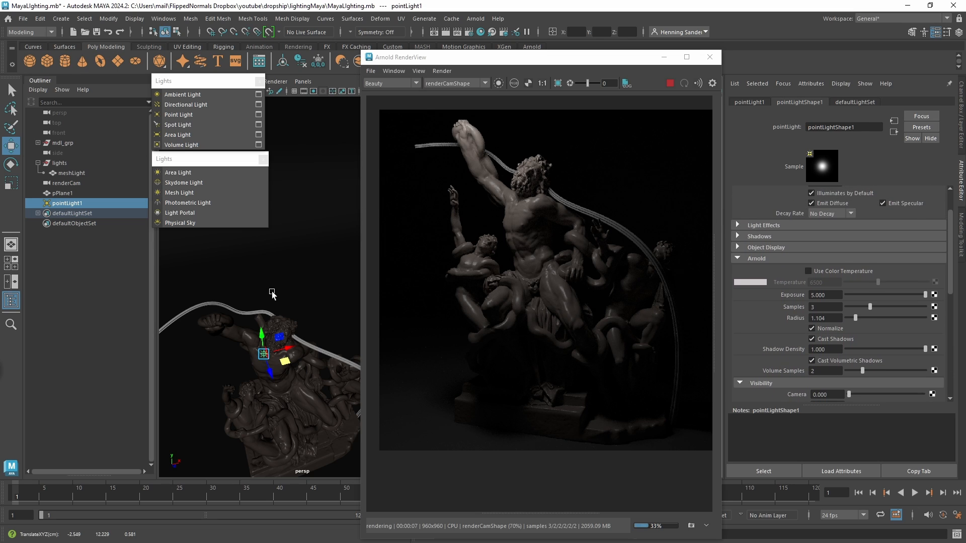
Replace the point light with a spot light, raised above the statue and tilted downward.
key("Delete")
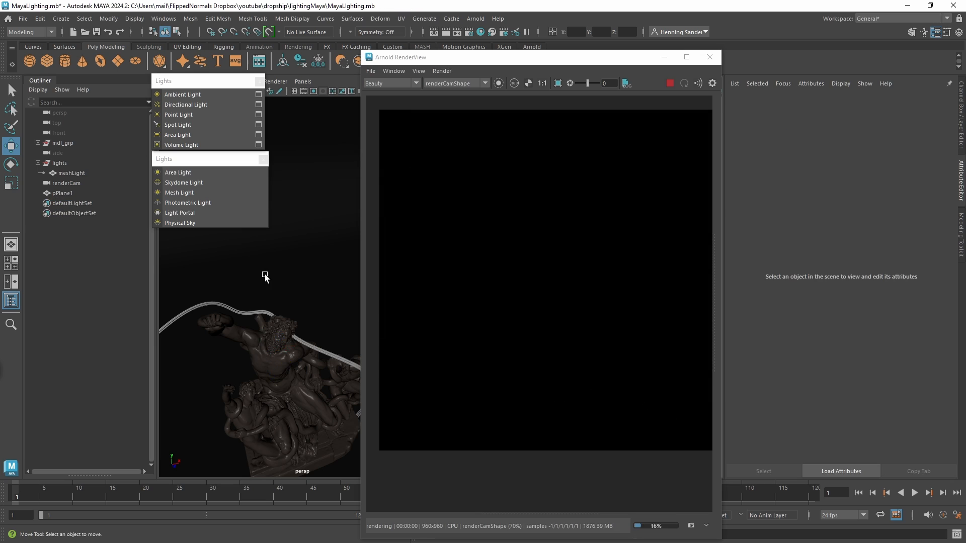
left_click(207, 125)
left_click_drag(304, 323, 278, 322, "alt")
left_click_drag(295, 422, 284, 226)
key("e")
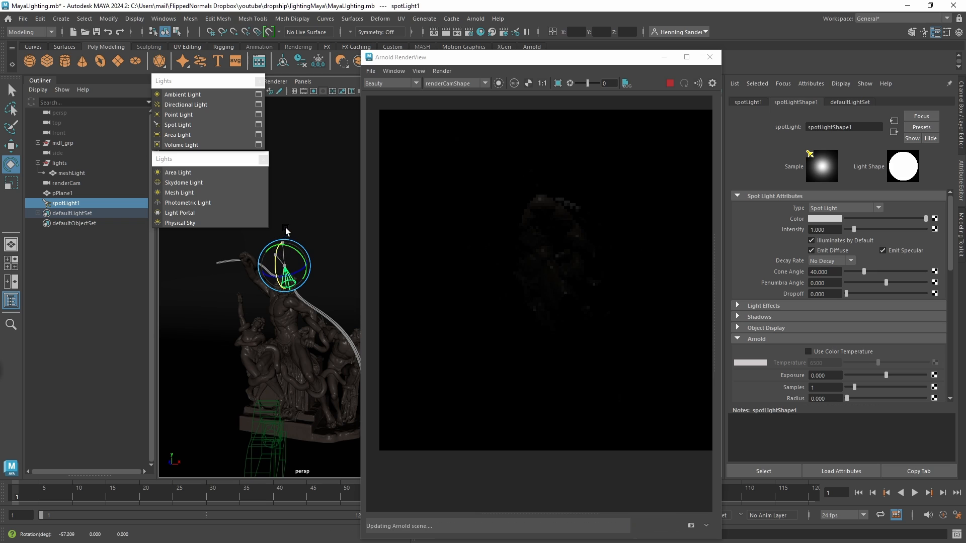
Scale up the spot light and place it high above the statue, with its cone aimed down at the central figure.
left_click_drag(283, 264, 342, 274, "alt")
key("r")
key("e")
key("w")
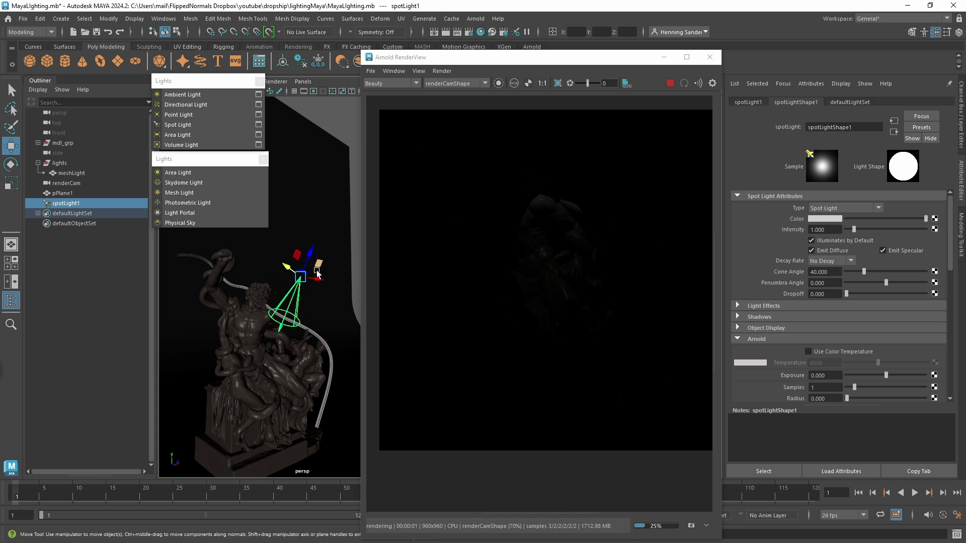
key("e")
left_click_drag(321, 274, 334, 269)
key("r")
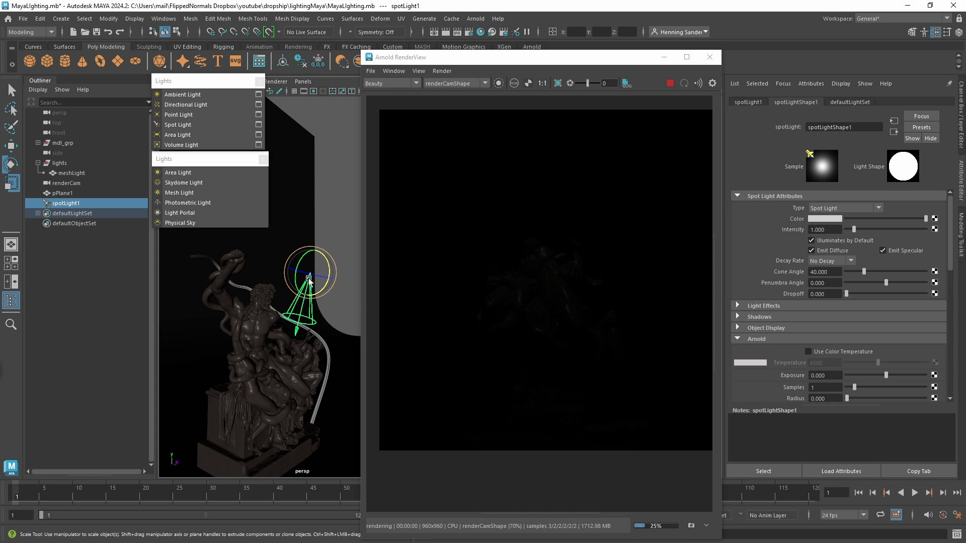
key("w")
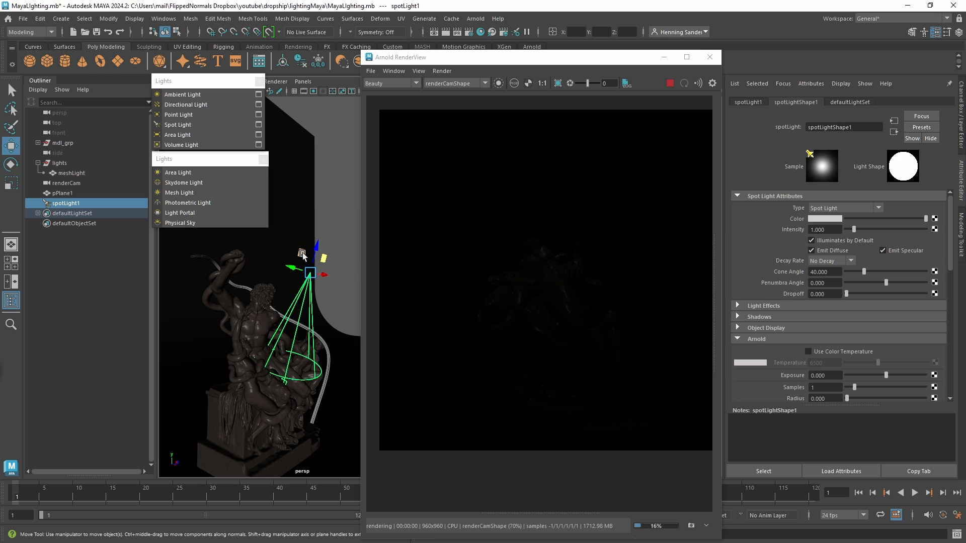
middle_click_drag(294, 235, 293, 192)
left_click_drag(292, 188, 293, 189)
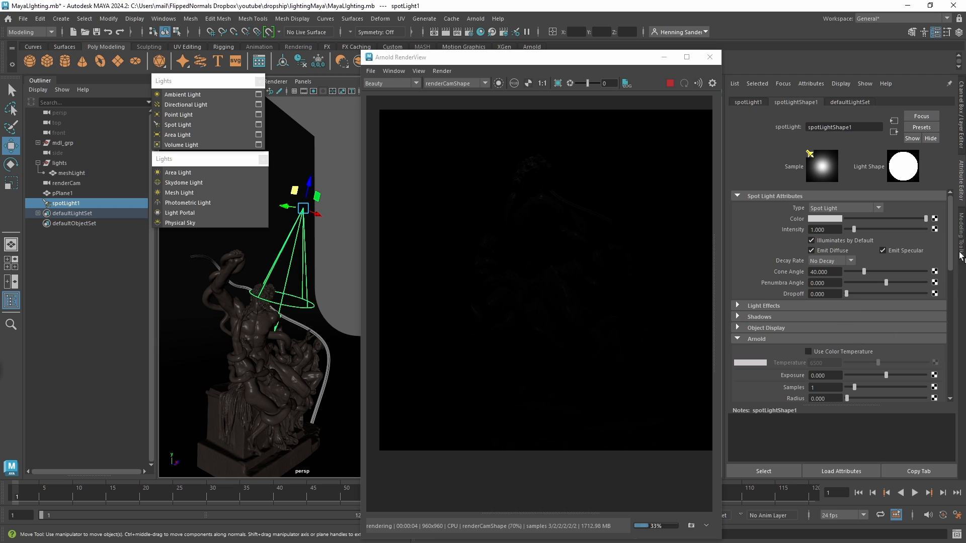
Try spot light exposures of 14 and 13, and settle on 10.
scroll(829, 315, "down", 3)
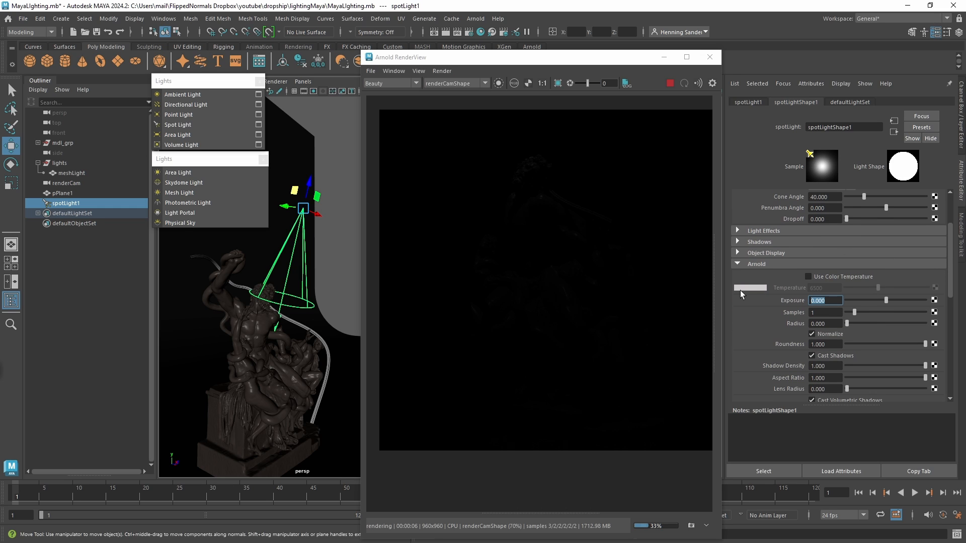
type("14")
key("Return")
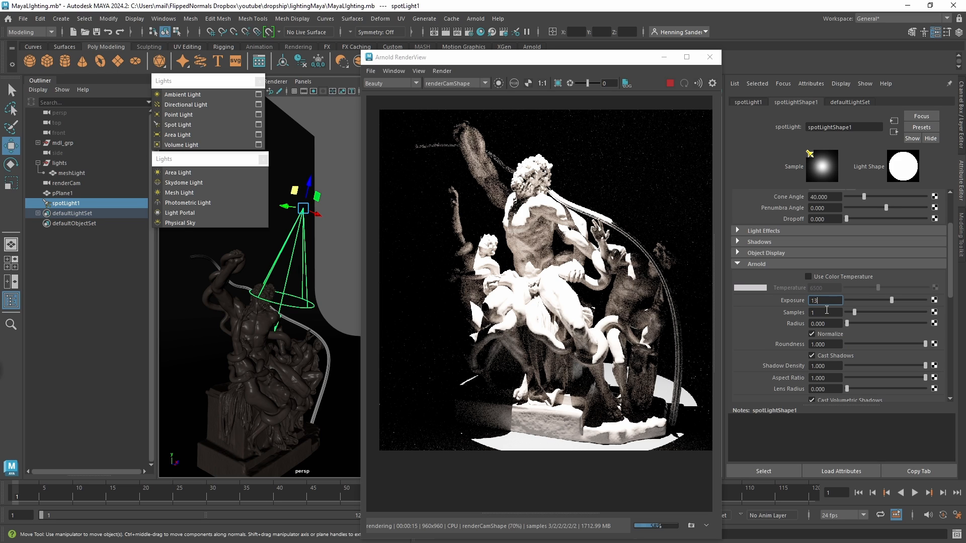
key("Return")
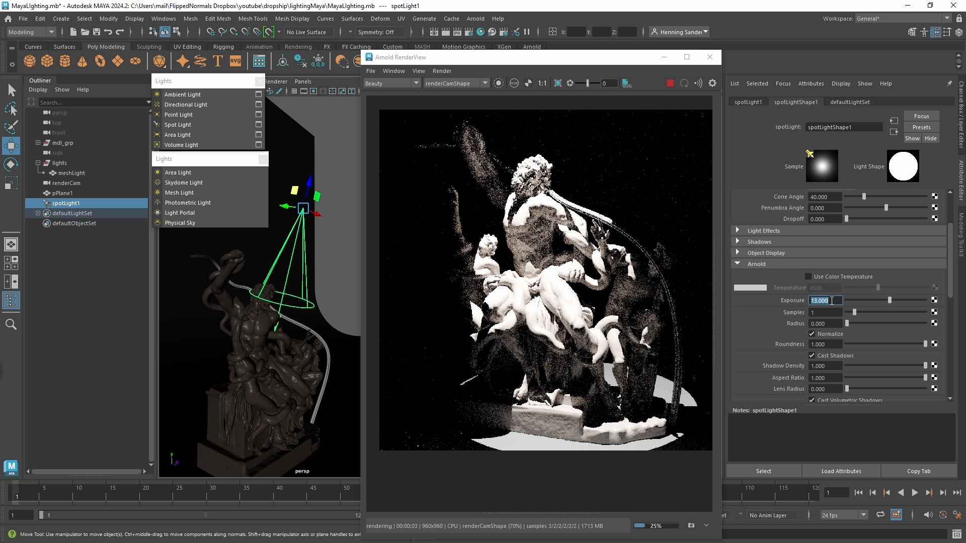
type("10")
key("Return")
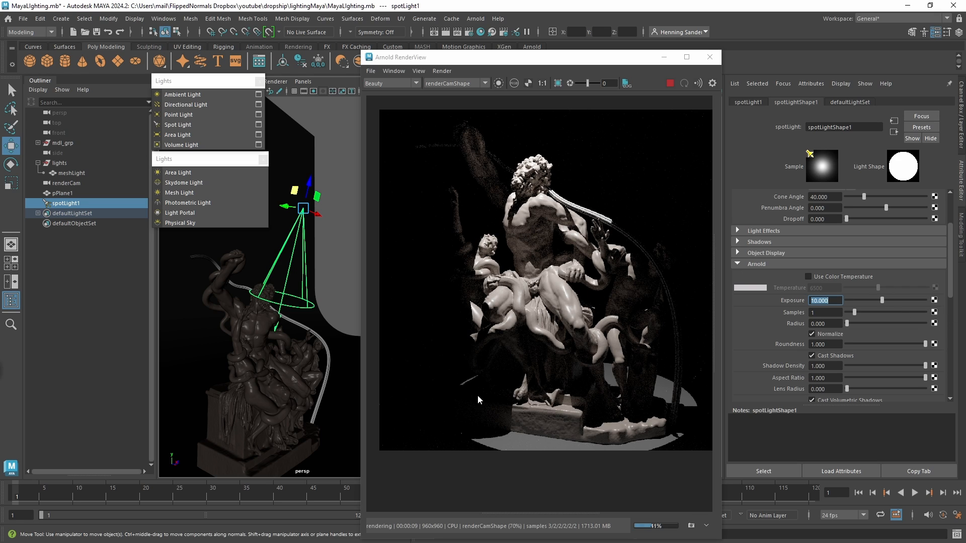
Narrow the spot light's Cone Angle to 21.927 and rotate the light toward the smaller figure beside the raised arm.
left_click_drag(952, 285, 952, 256)
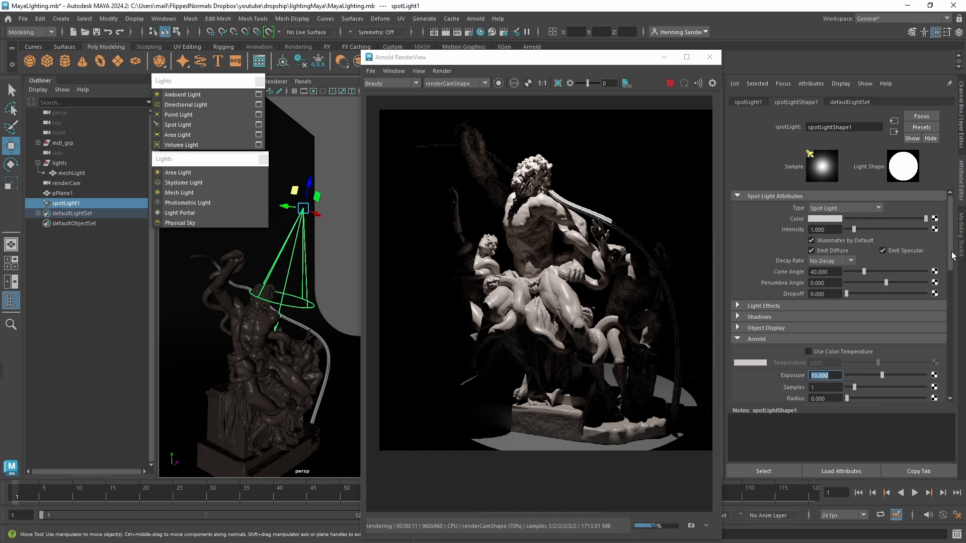
left_click_drag(864, 272, 856, 275)
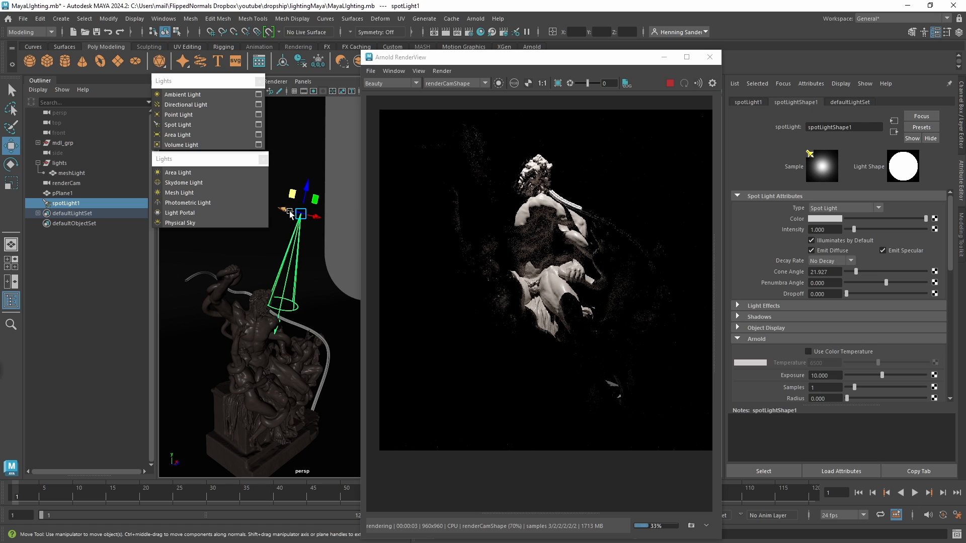
left_click_drag(285, 210, 285, 211)
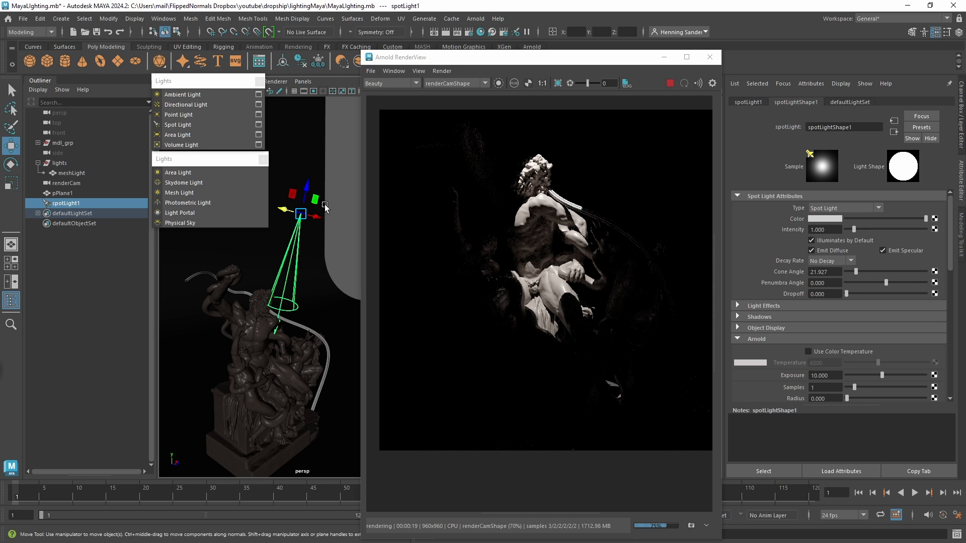
key("e")
left_click_drag(292, 204, 297, 203)
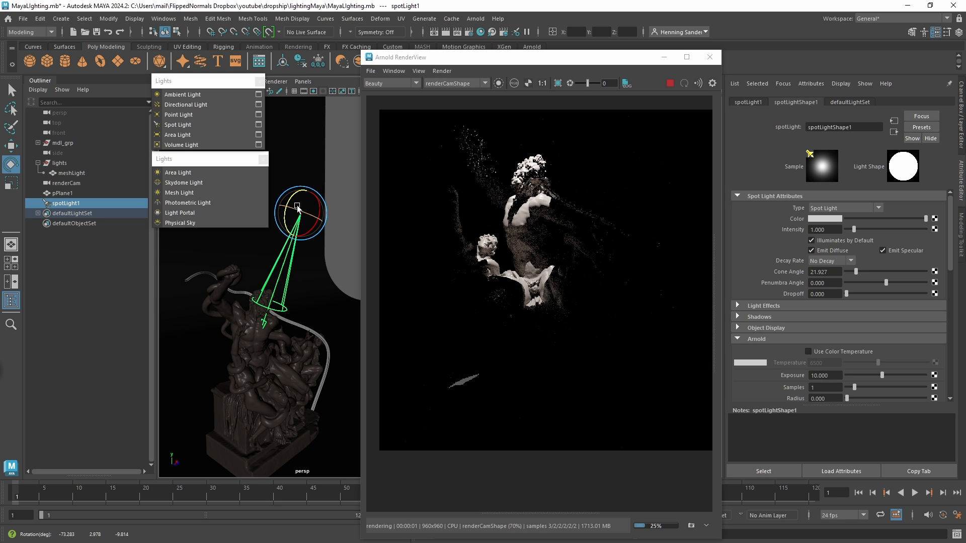
Shape the spot light's cone with a Cone Angle of 40.388, a Penumbra Angle of -0.385 and a Dropoff of 4.904.
left_click_drag(856, 272, 865, 274)
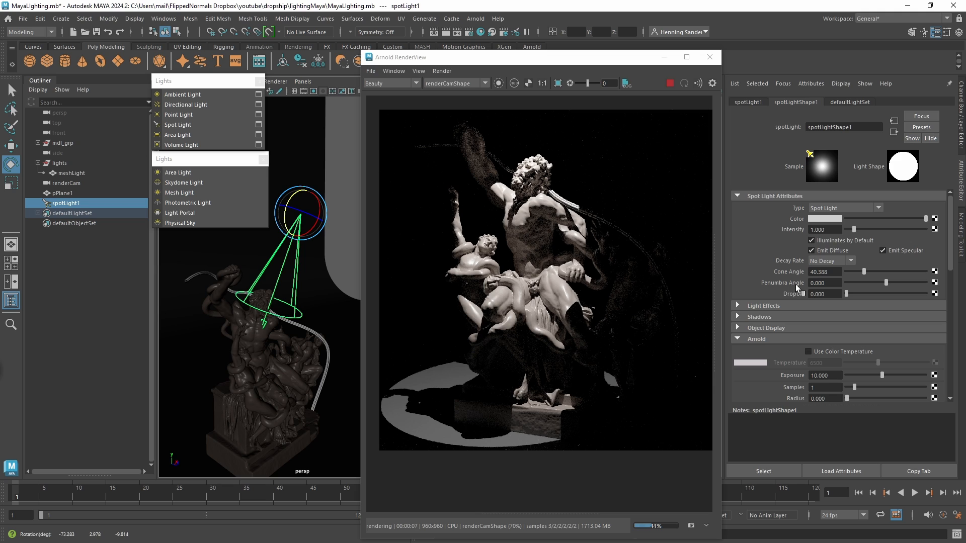
mouse_move(886, 283)
left_mouse_down()
mouse_move(895, 285)
mouse_move(866, 290)
mouse_move(888, 285)
left_mouse_up()
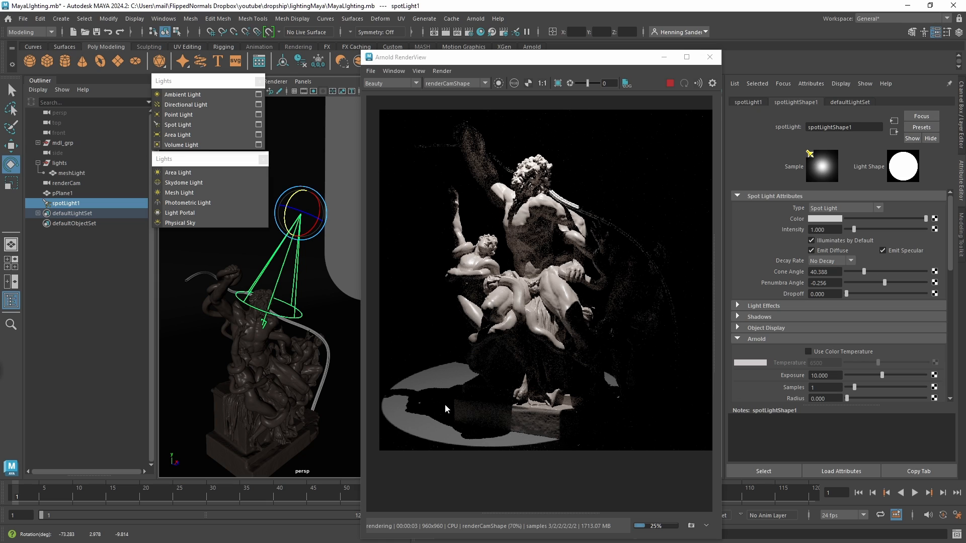
left_click_drag(847, 292, 847, 295)
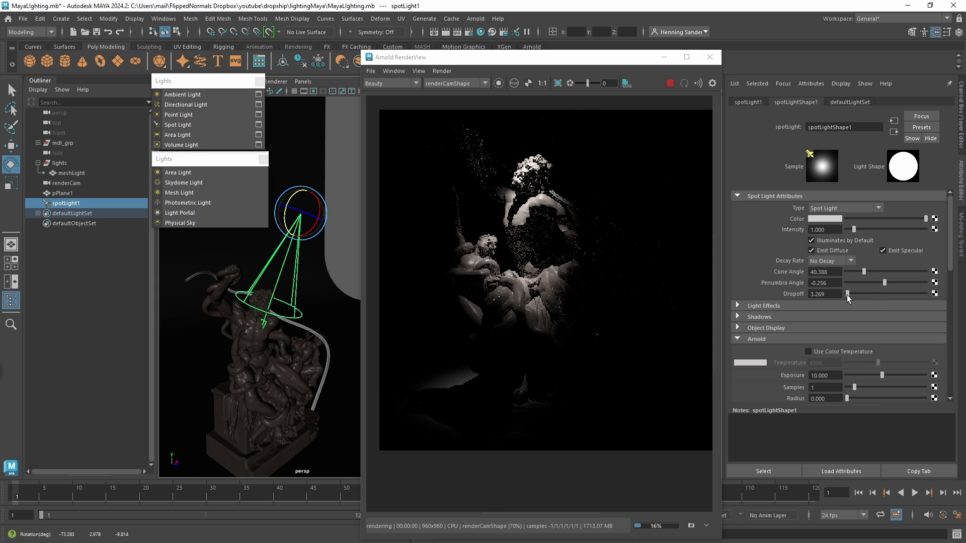
left_click_drag(879, 285, 847, 295)
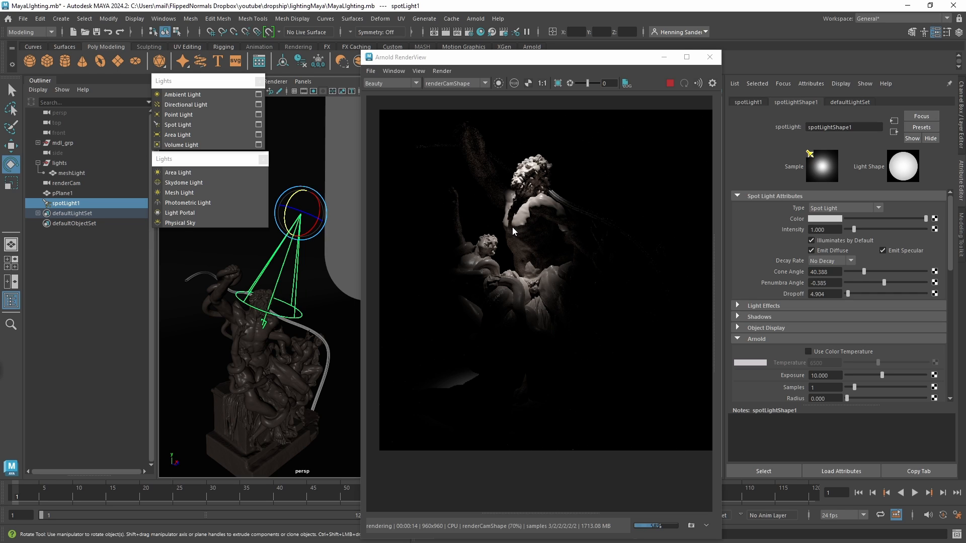
Try a warm orange color temperature on the spot light, disable it, and set the light's color to cyan.
left_click(862, 348)
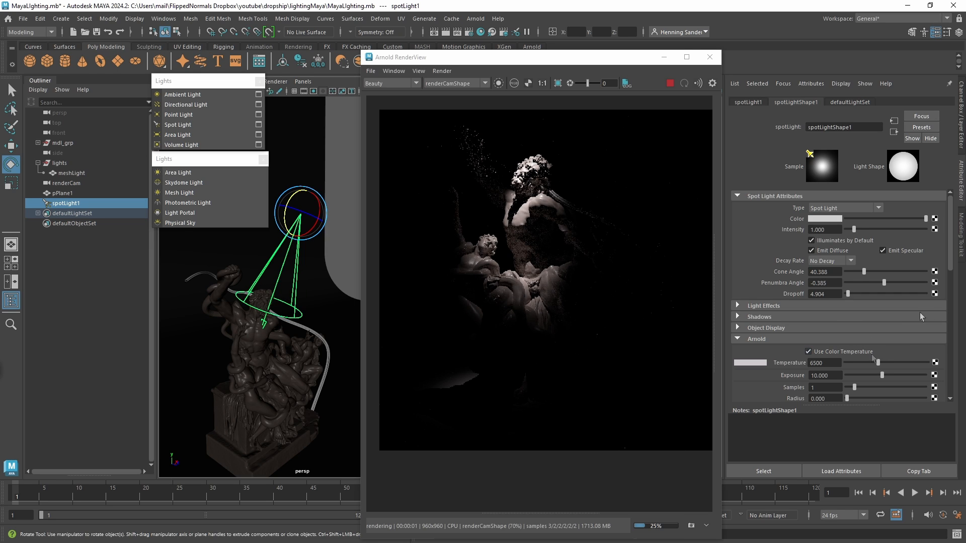
left_click_drag(877, 361, 852, 363)
left_click(808, 351)
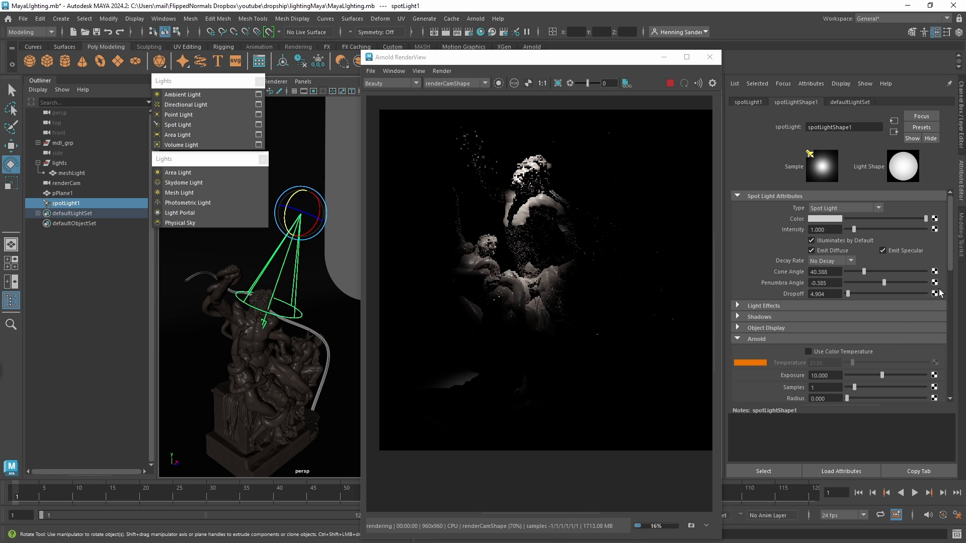
left_click(831, 221)
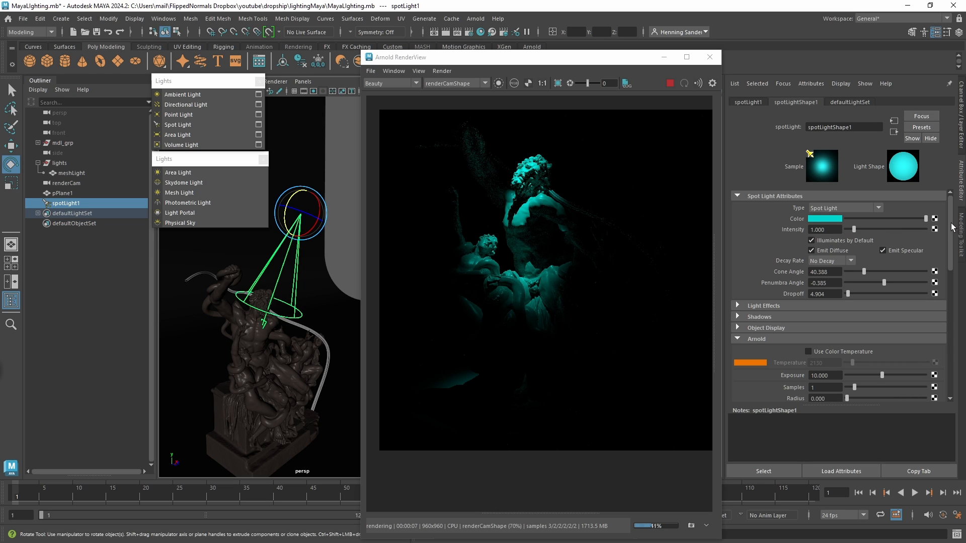
Try Linear and Quadratic decay rates on the spot light and return to No Decay.
left_click_drag(951, 227, 951, 240)
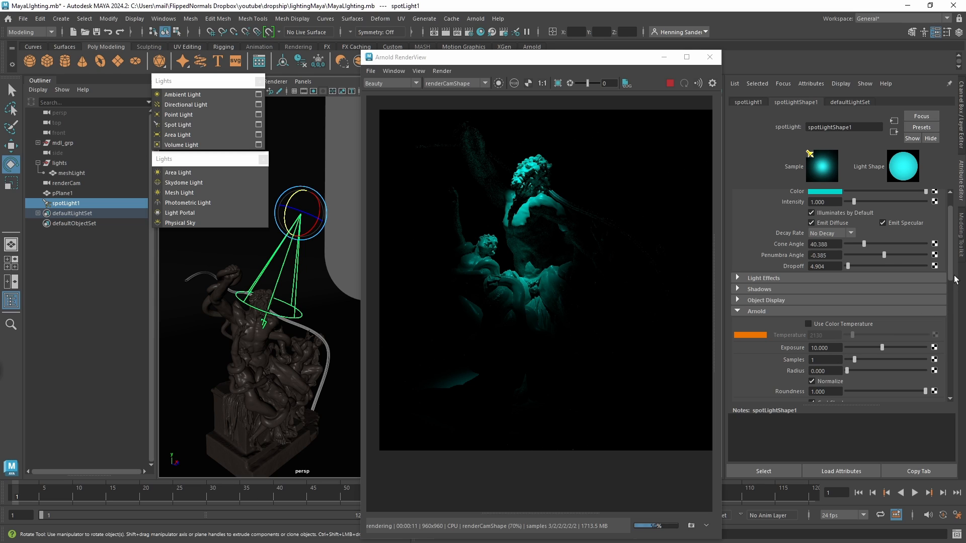
left_click_drag(955, 280, 950, 261)
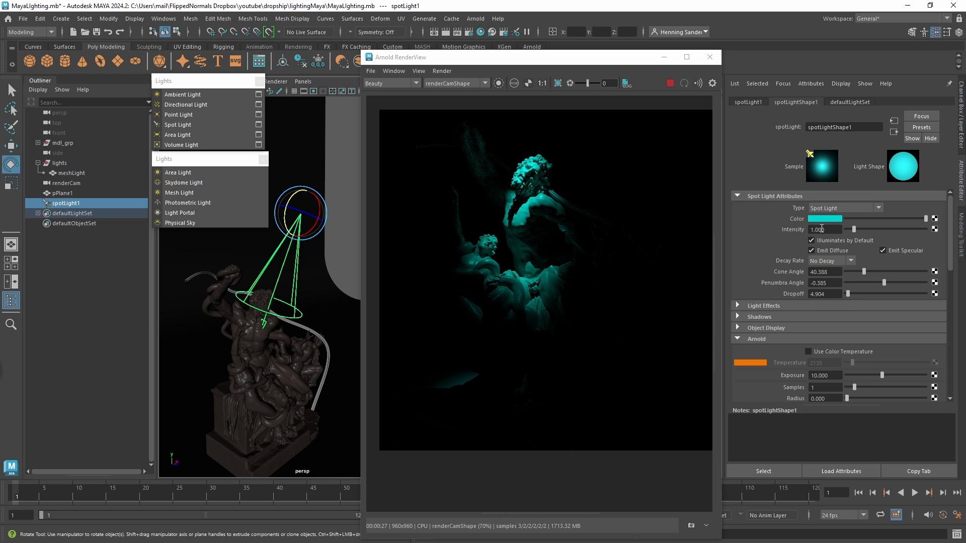
left_click(832, 259)
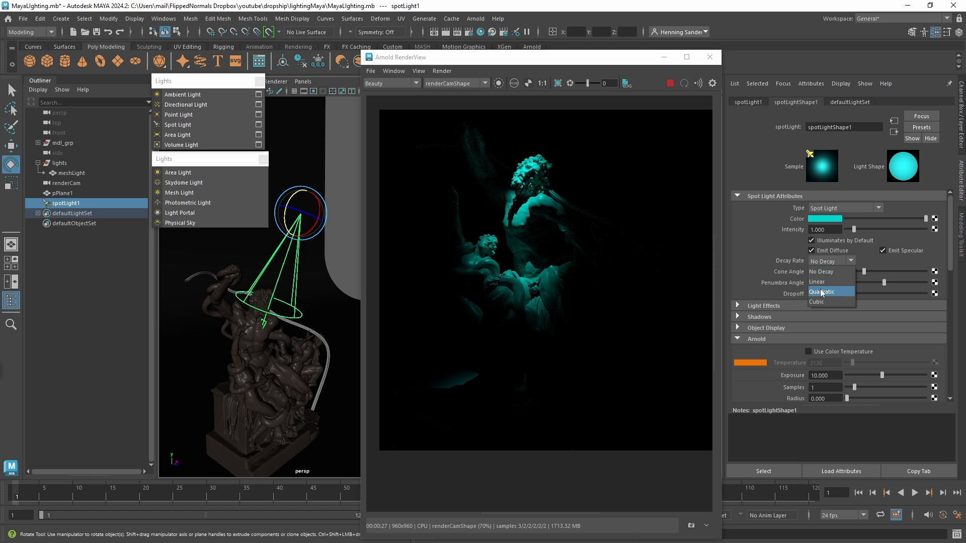
left_click(823, 285)
left_click(829, 261)
left_click(821, 272)
left_click(829, 261)
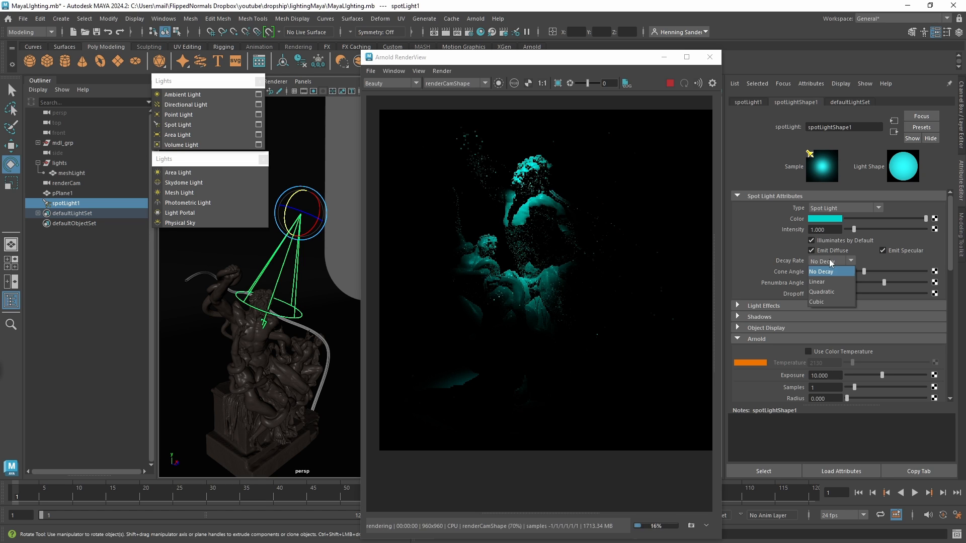
left_click(823, 282)
left_click(828, 261)
left_click(825, 292)
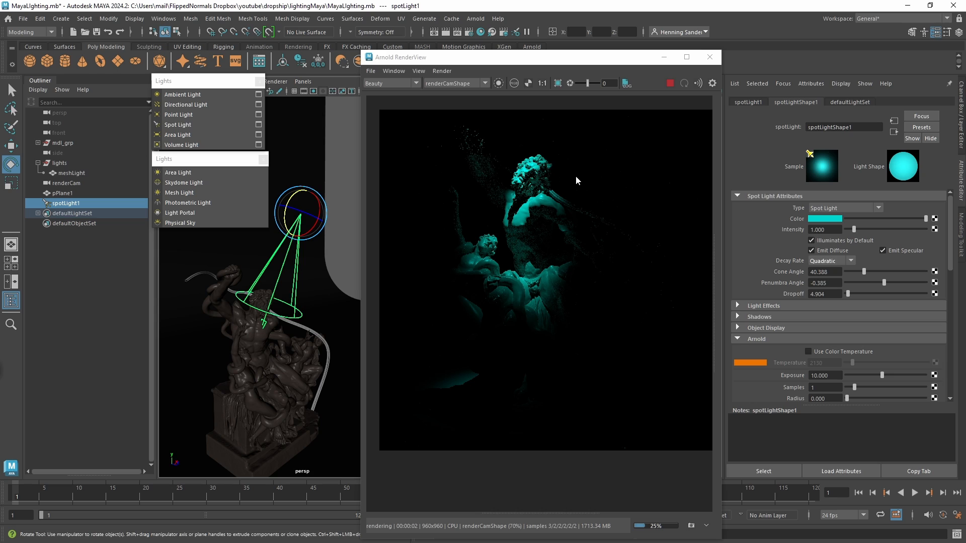
left_click(826, 262)
left_click(826, 291)
left_click(831, 260)
left_click(826, 274)
Compare the Linear, Quadratic and Cubic decay rates again and reset the spot light to No Decay.
left_click(830, 262)
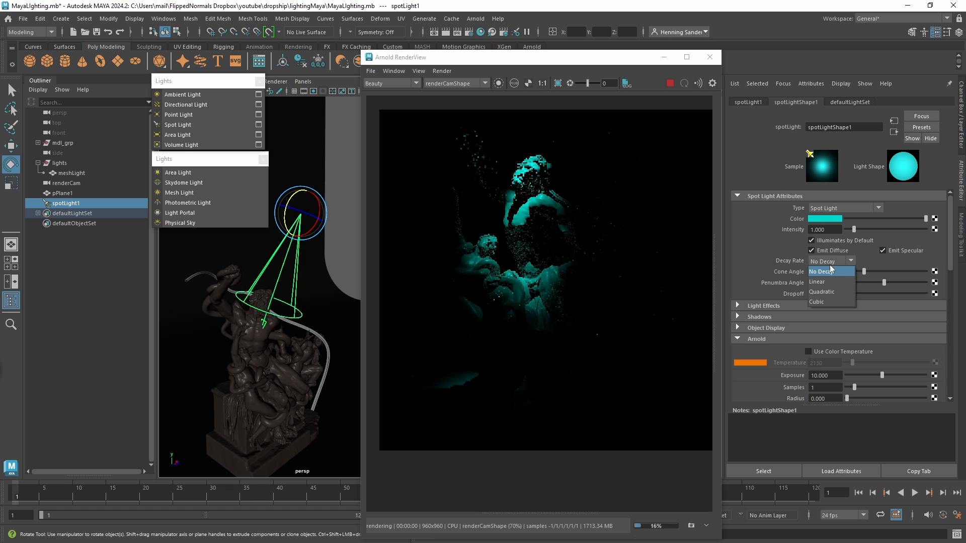
left_click(829, 283)
left_click(830, 262)
left_click(829, 292)
left_click(832, 261)
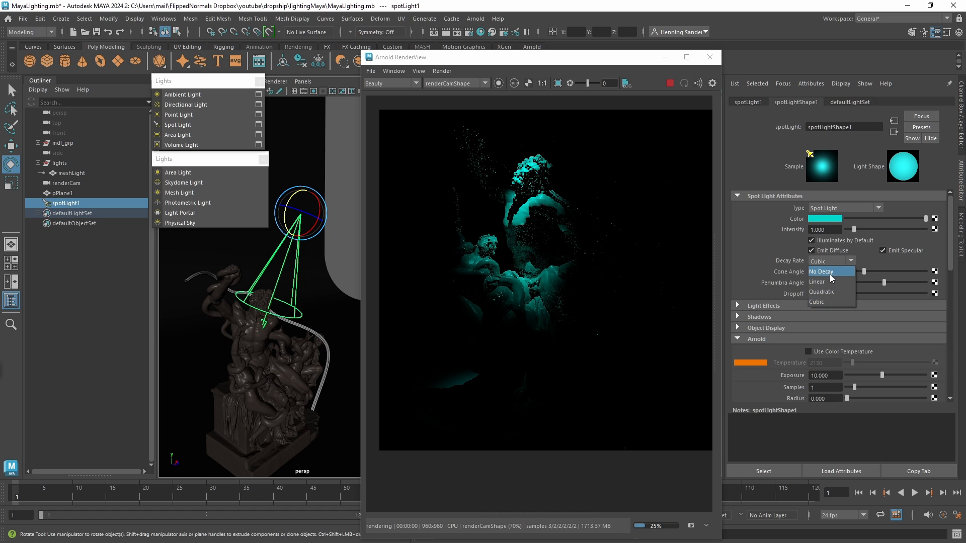
left_click(825, 272)
scroll(941, 247, "down", 2)
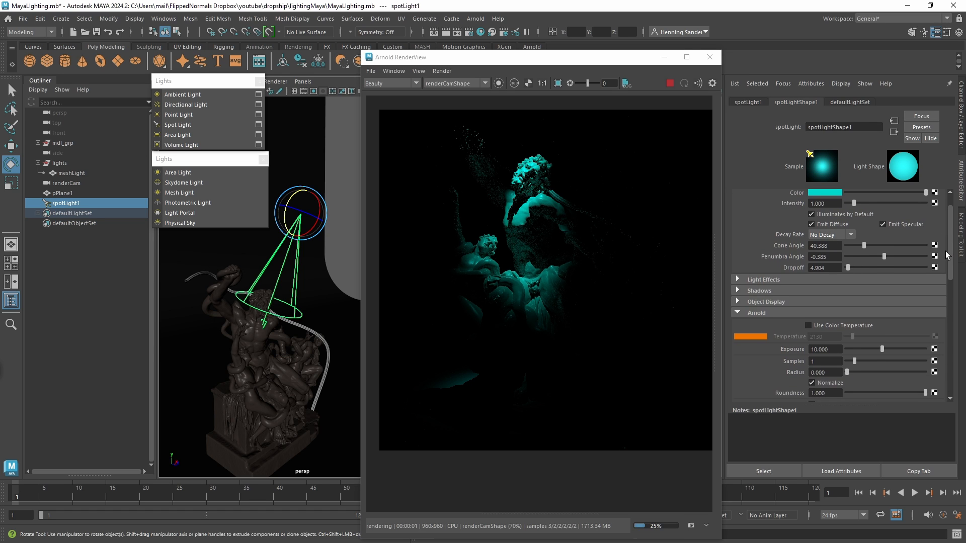
scroll(948, 232, "up", 2)
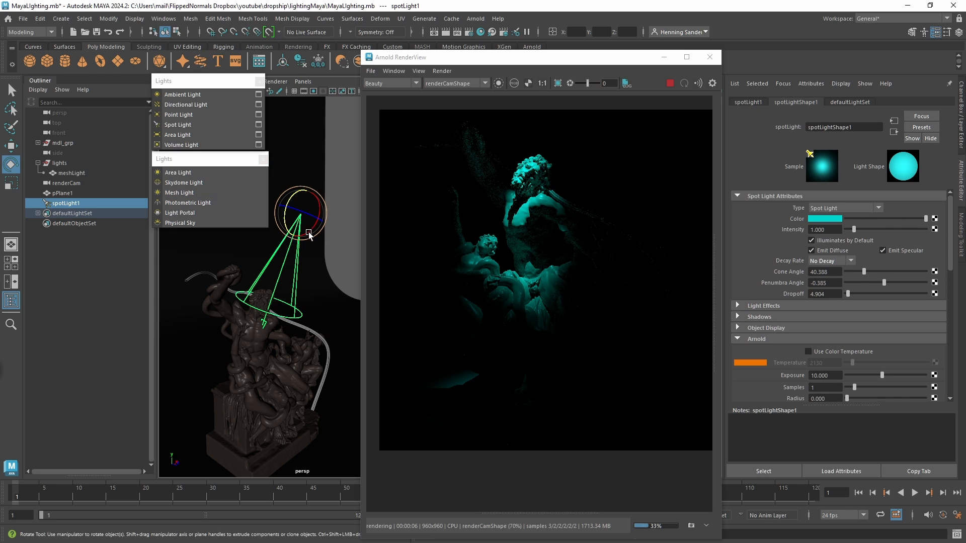
left_click_drag(296, 268, 307, 265, "alt")
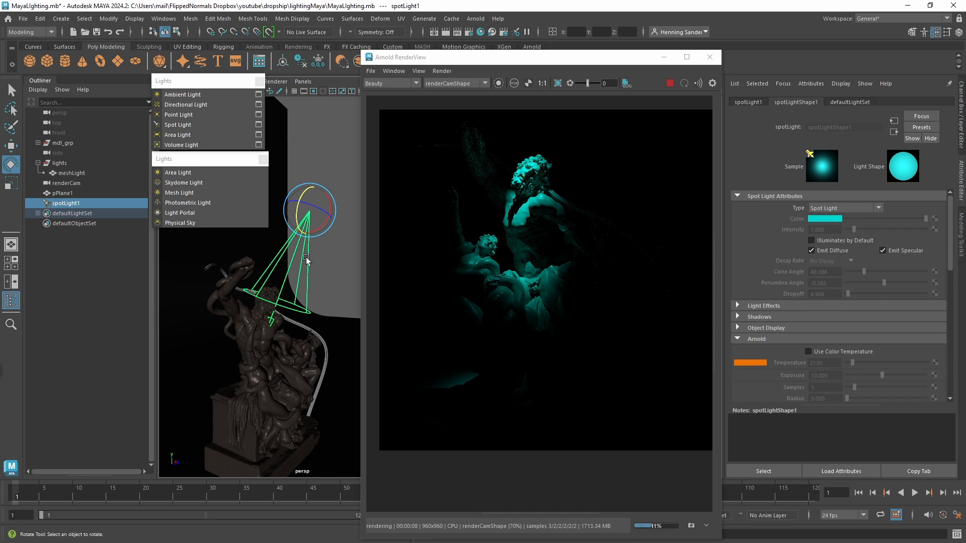
Delete the spot light and create an Arnold area light in its place.
key("Delete")
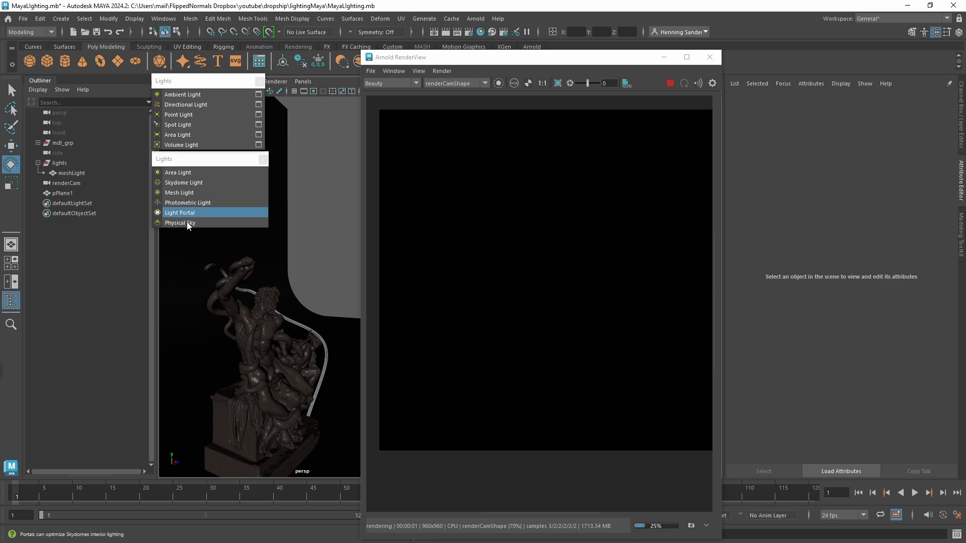
left_click(259, 81)
left_click_drag(200, 162, 194, 141)
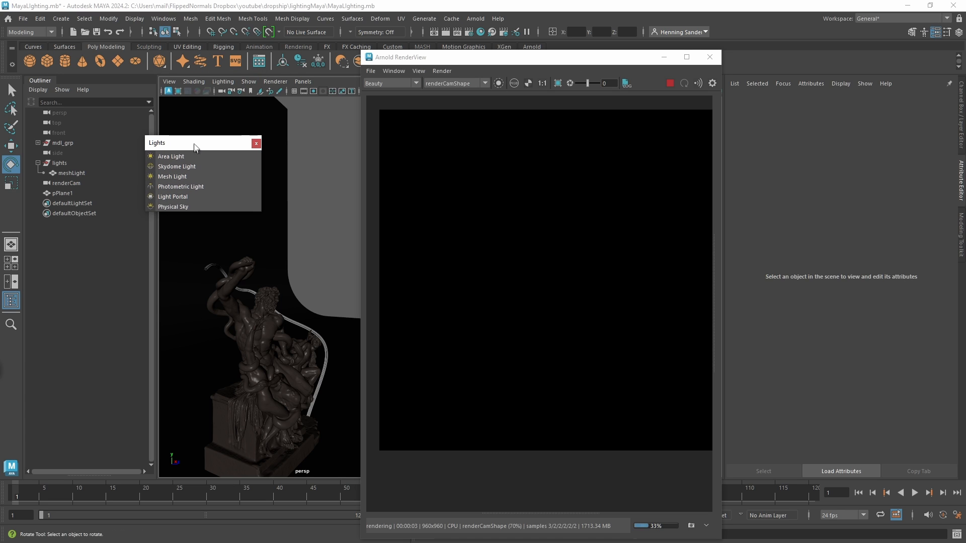
left_click(476, 19)
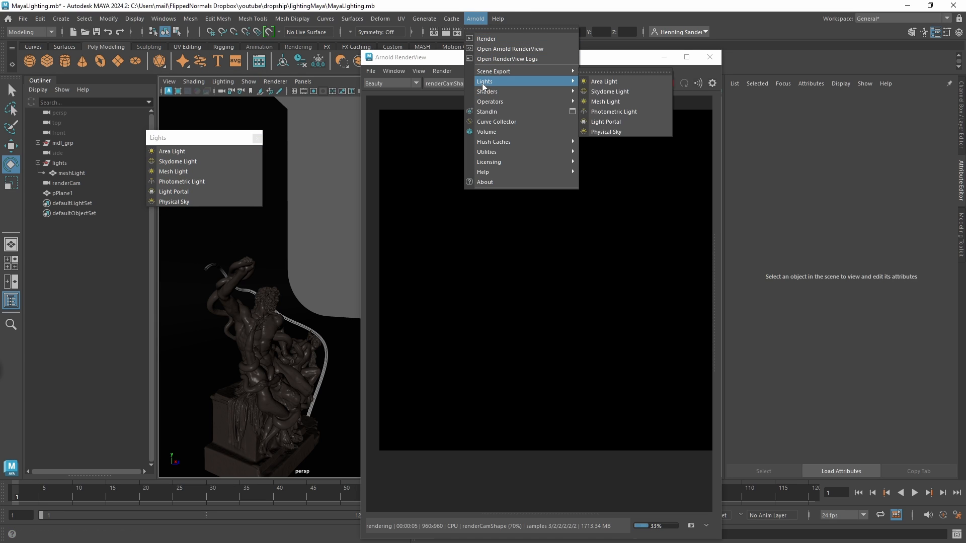
left_click(196, 150)
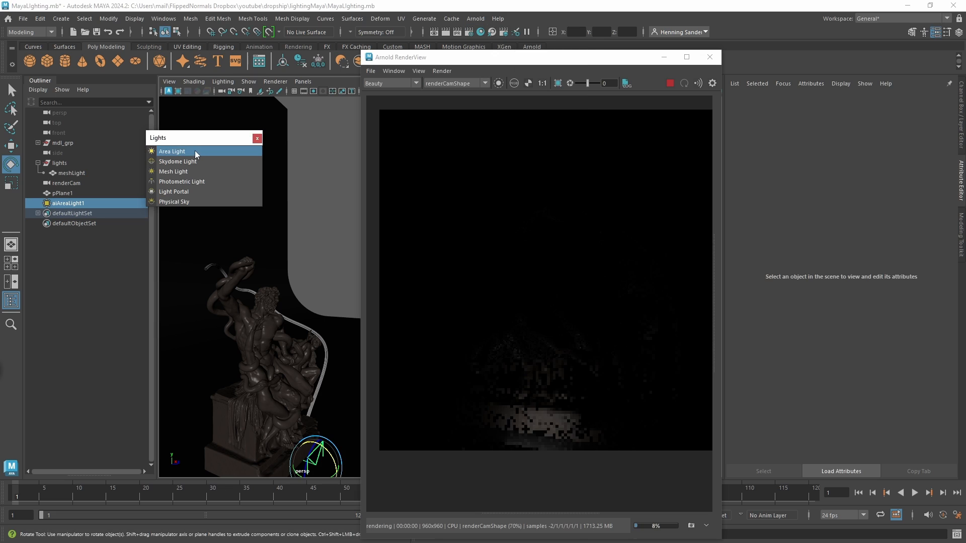
Position the area light above and in front of the statue and tilt it down toward the figures.
key("w")
left_click_drag(286, 328, 305, 308, "alt")
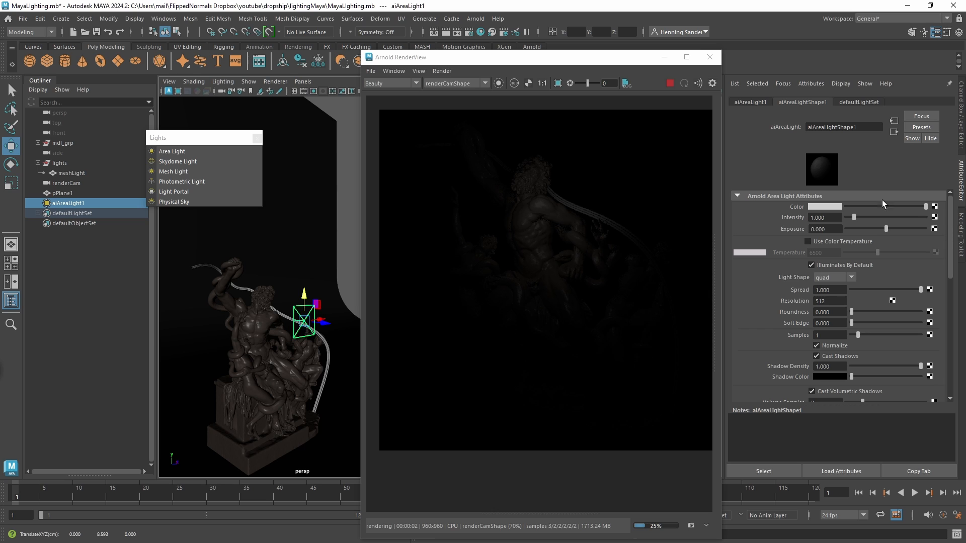
left_click_drag(297, 327, 320, 281, "alt")
key("e")
key("w")
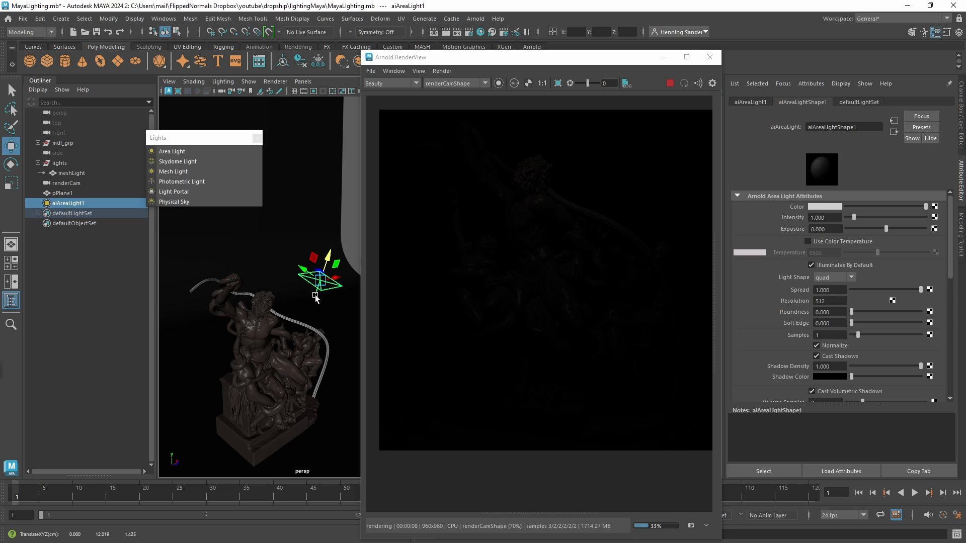
left_click_drag(315, 298, 286, 317, "alt")
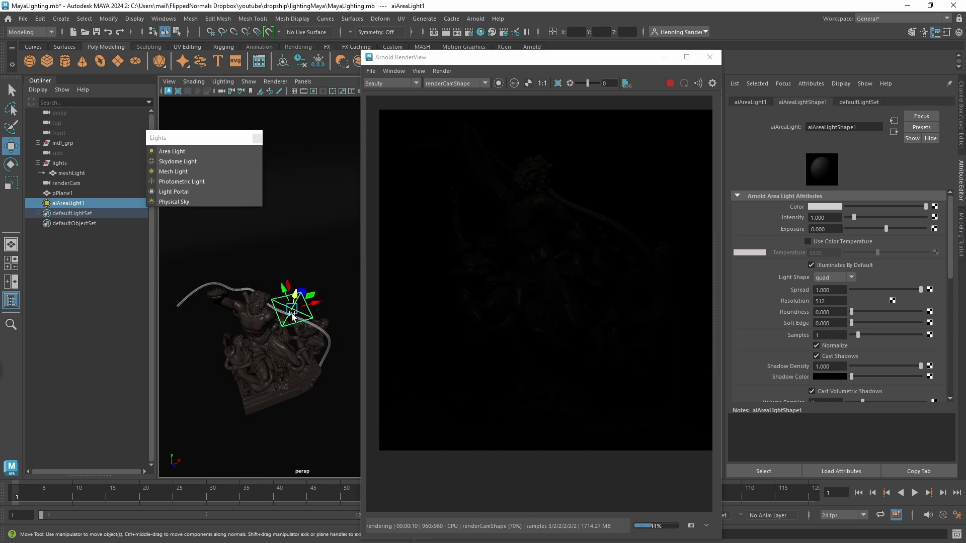
left_click_drag(286, 330, 286, 327, "alt")
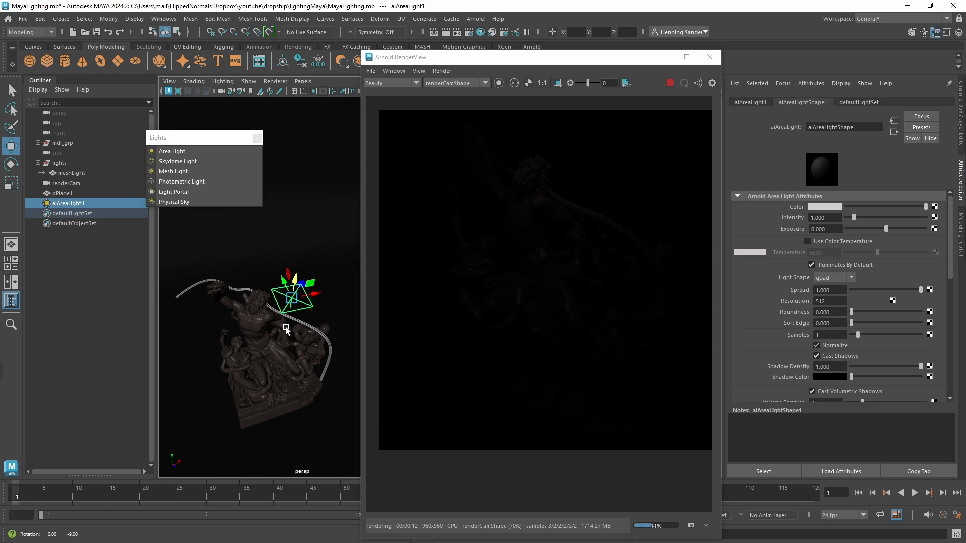
left_click_drag(306, 177, 305, 179)
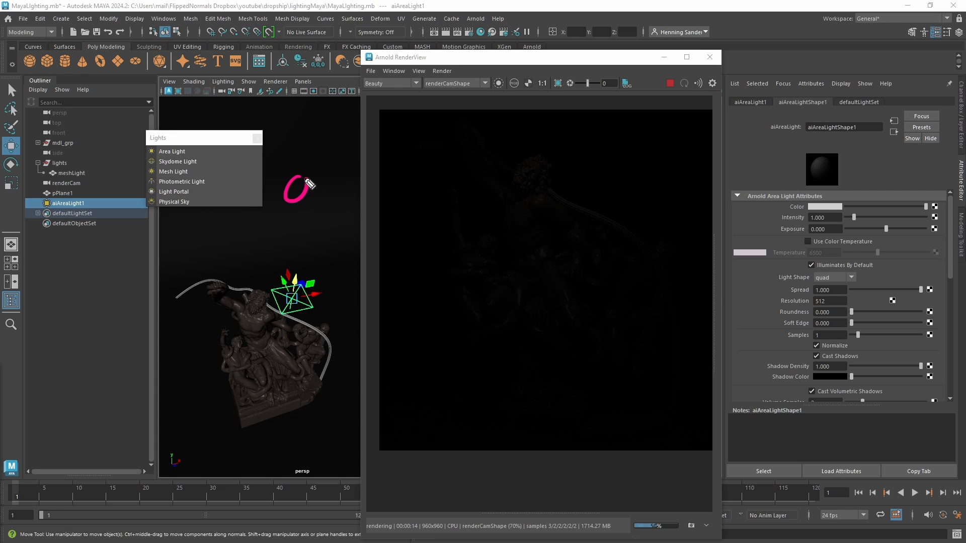
mouse_move(304, 143)
left_mouse_down()
mouse_move(328, 147)
mouse_move(309, 229)
mouse_move(309, 144)
mouse_move(297, 140)
left_mouse_up()
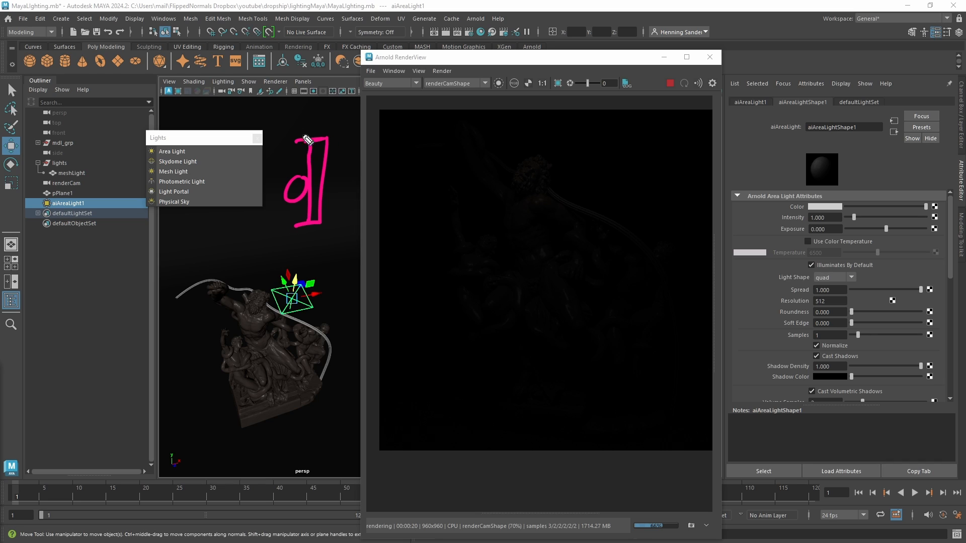
left_click_drag(302, 178, 297, 201)
mouse_move(322, 143)
left_mouse_down()
mouse_move(325, 187)
mouse_move(311, 229)
mouse_move(319, 149)
left_mouse_up()
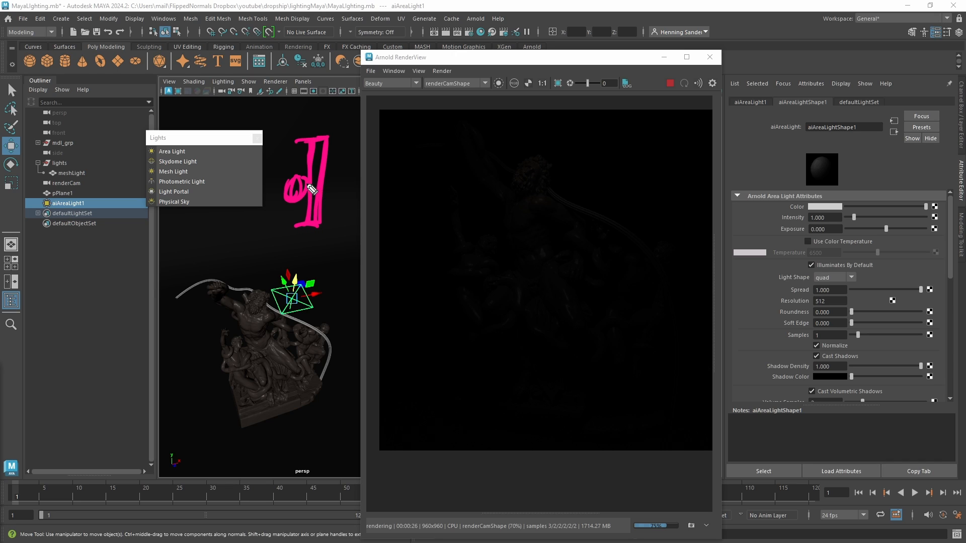
key("y")
left_click_drag(305, 180, 312, 180)
left_click_drag(305, 186, 311, 186)
left_click_drag(306, 190, 312, 191)
left_click_drag(326, 143, 357, 121)
mouse_move(328, 153)
left_mouse_down()
mouse_move(360, 149)
mouse_move(358, 172)
left_mouse_up()
mouse_move(334, 185)
left_mouse_down()
mouse_move(352, 200)
mouse_move(351, 225)
left_mouse_up()
left_click_drag(333, 230, 355, 258)
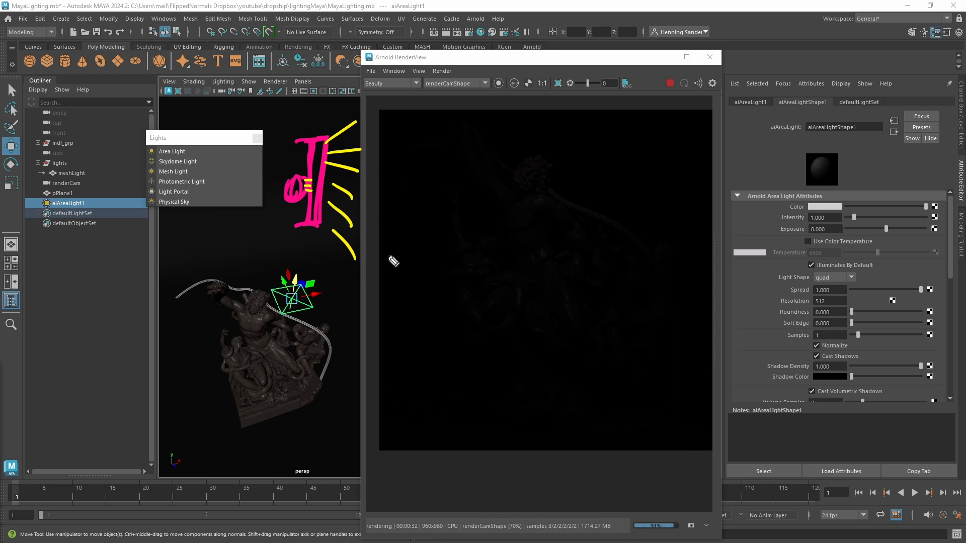
key("Escape")
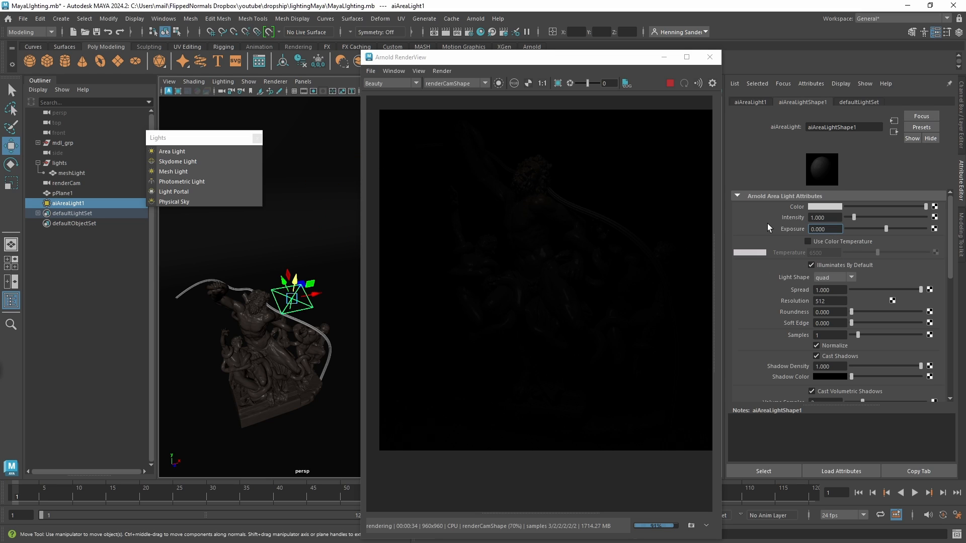
Try an exposure of 10 on the area light and settle on 8.
type("10")
key("Return")
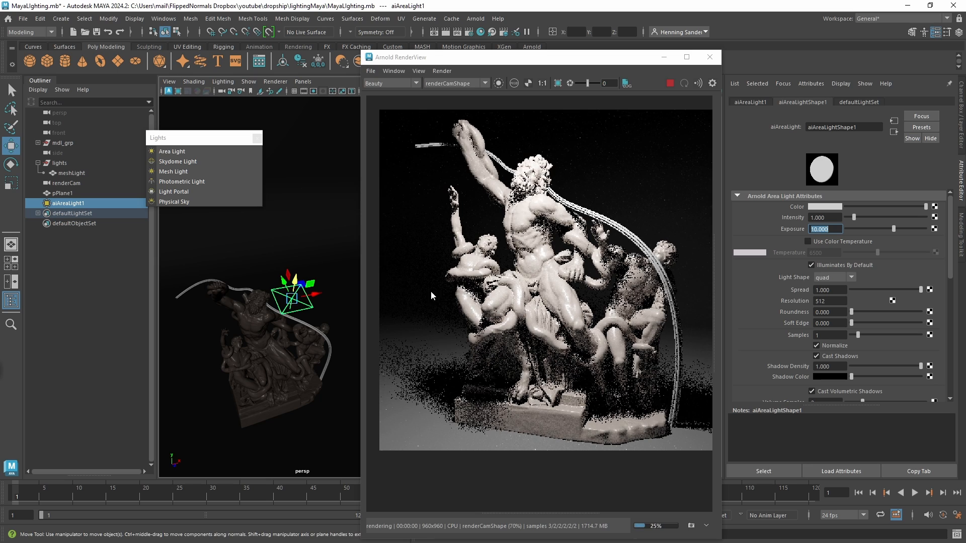
type("8")
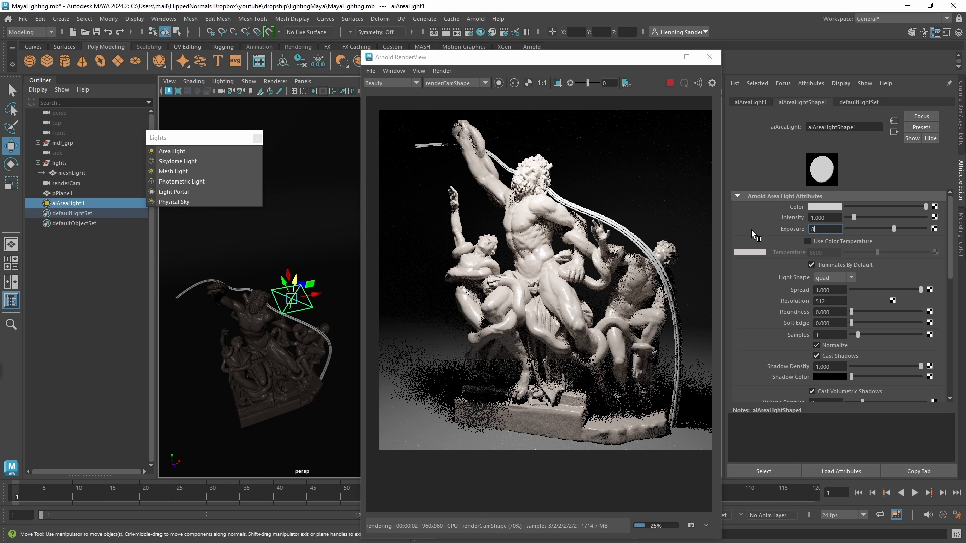
key("Return")
Move the area light farther back so it sits directly above the statue.
mouse_move(274, 303)
left_mouse_down("alt")
mouse_move(256, 340)
mouse_move(254, 323)
mouse_move(289, 327)
mouse_move(281, 305)
left_mouse_up("alt")
key("t")
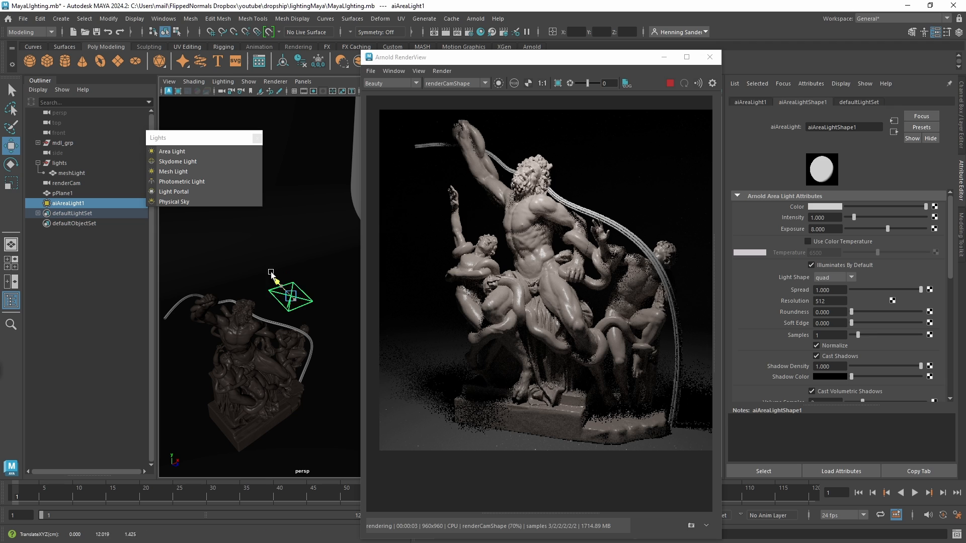
left_click_drag(270, 272, 247, 250)
left_click_drag(264, 287, 285, 296, "alt")
Compare area light sizes by scaling it up about 3.13 times, shrinking it to about 0.56, and restoring the large size.
key("r")
right_click_drag(294, 290, 283, 293, "alt")
middle_click_drag(282, 292, 292, 282, "alt")
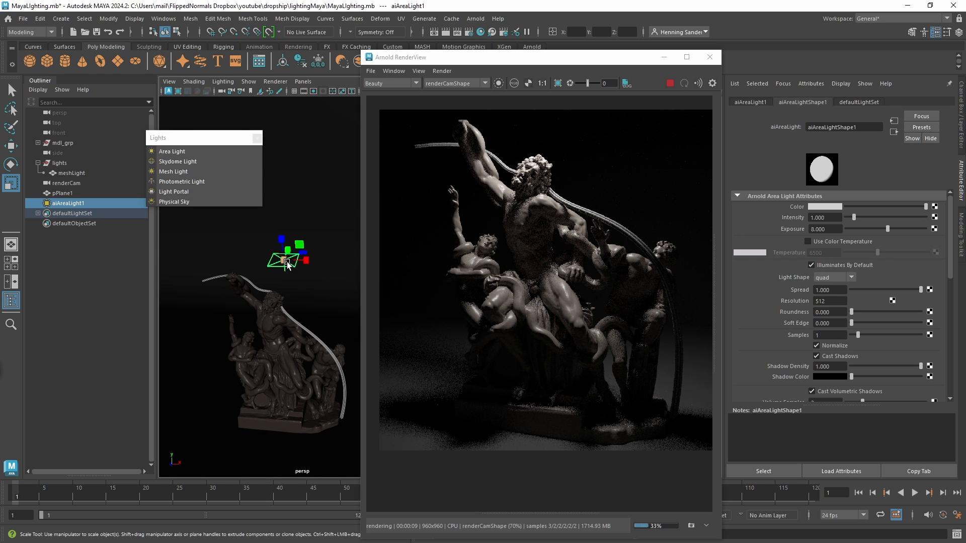
left_click_drag(284, 258, 376, 241)
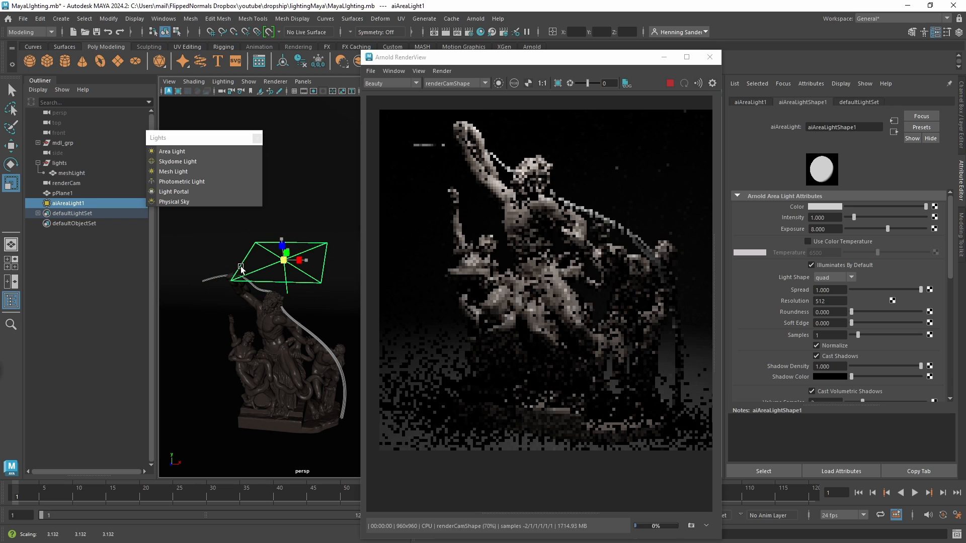
middle_click_drag(261, 261, 186, 281)
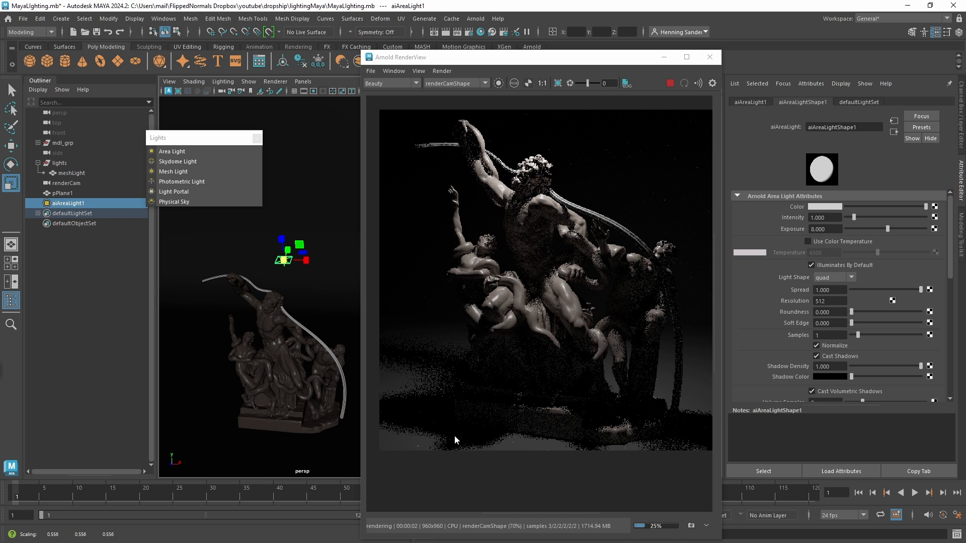
left_click_drag(285, 261, 319, 256)
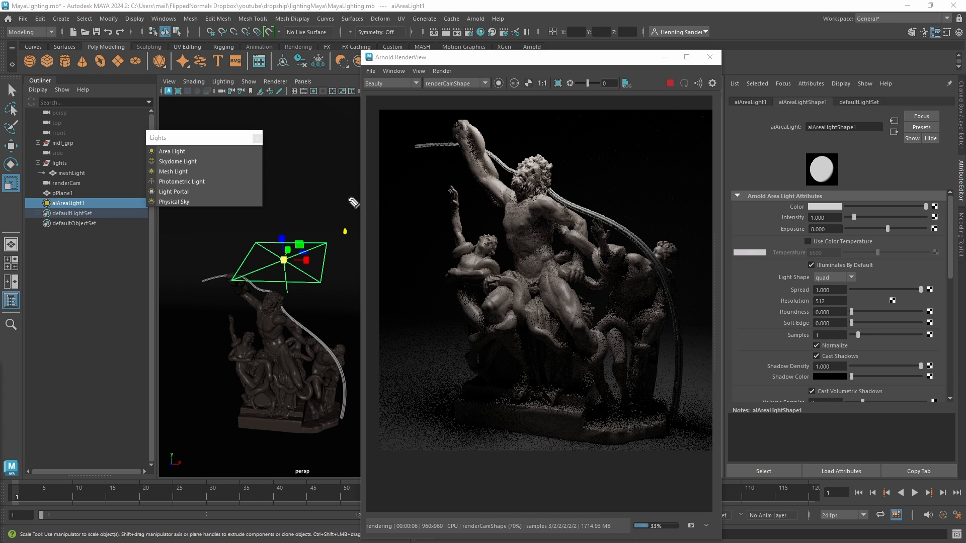
mouse_move(336, 124)
left_mouse_down()
mouse_move(374, 190)
mouse_move(351, 339)
left_mouse_up()
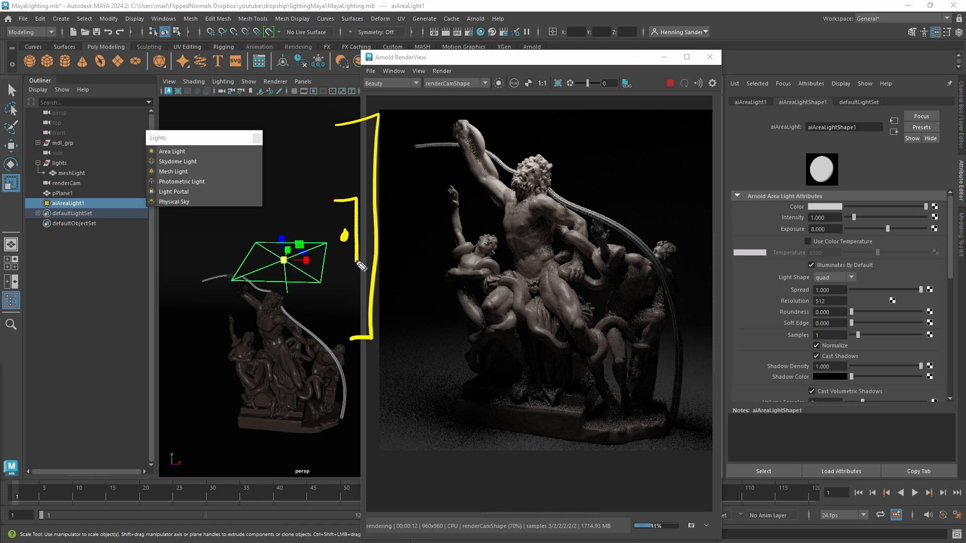
key("ctrl+shift+7")
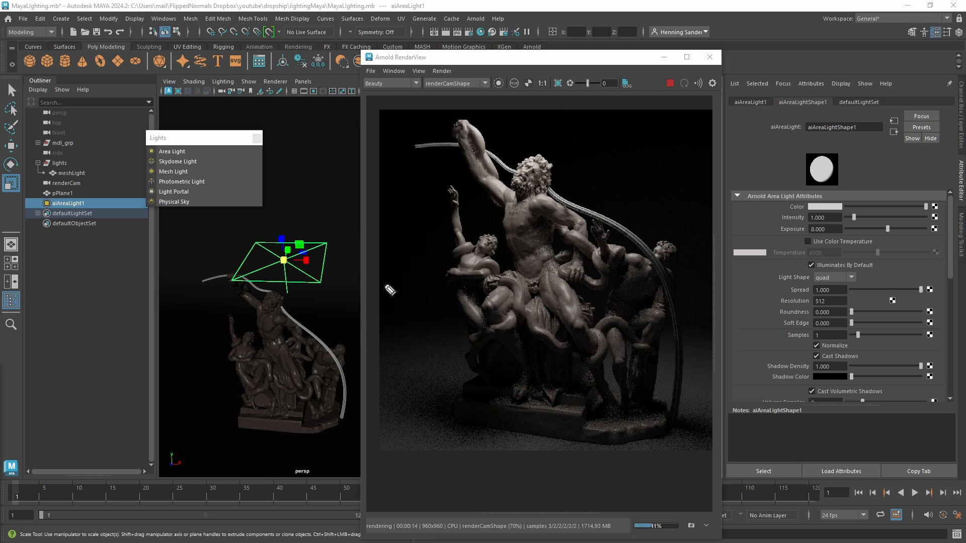
Raise the area light above the statue to a Y position of about 14 cm.
left_click_drag(277, 292, 300, 284, "alt")
key("w")
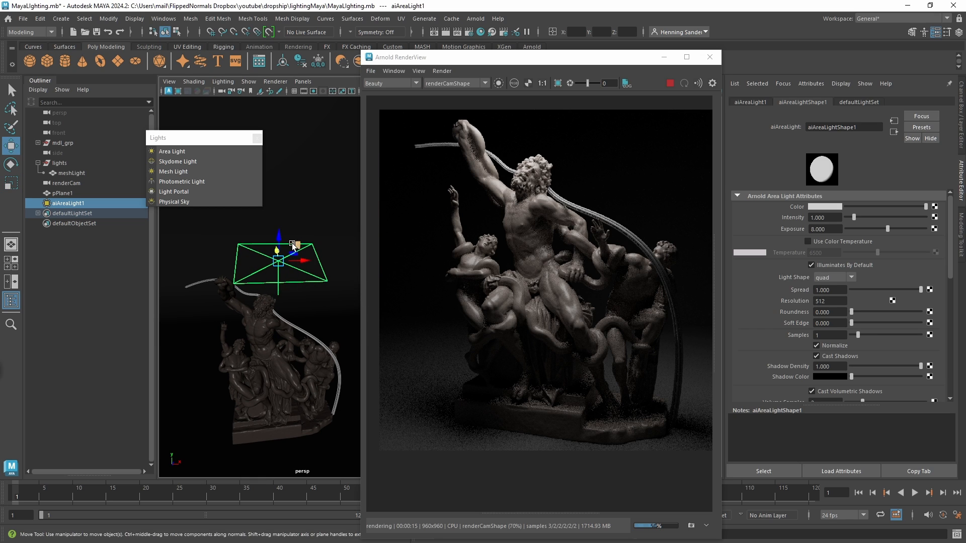
left_click_drag(285, 243, 278, 224, "alt")
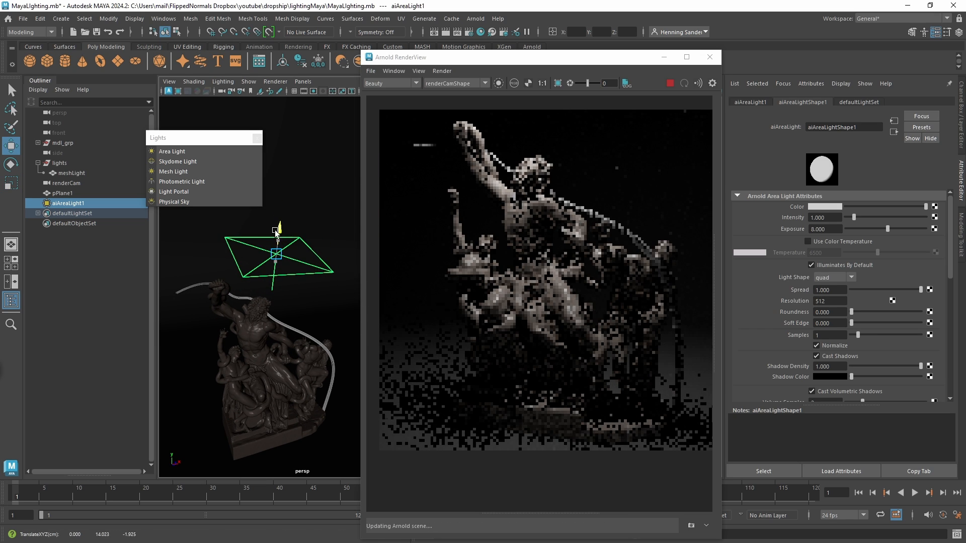
Try a duplicate of the area light, rotated and placed beside the statue, and delete the copy.
mouse_move(279, 302)
left_mouse_down("alt")
mouse_move(267, 318)
mouse_move(286, 315)
left_mouse_up("alt")
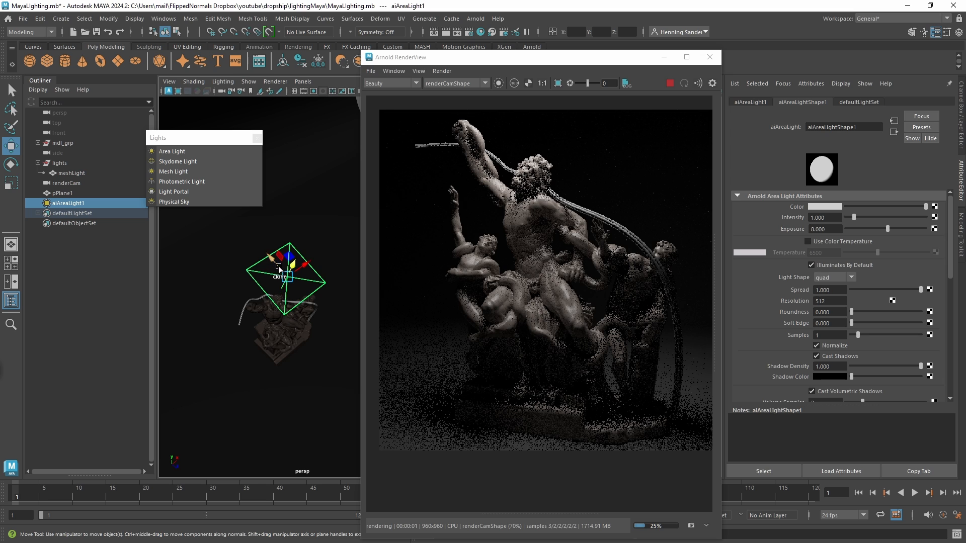
left_click_drag(275, 263, 266, 247)
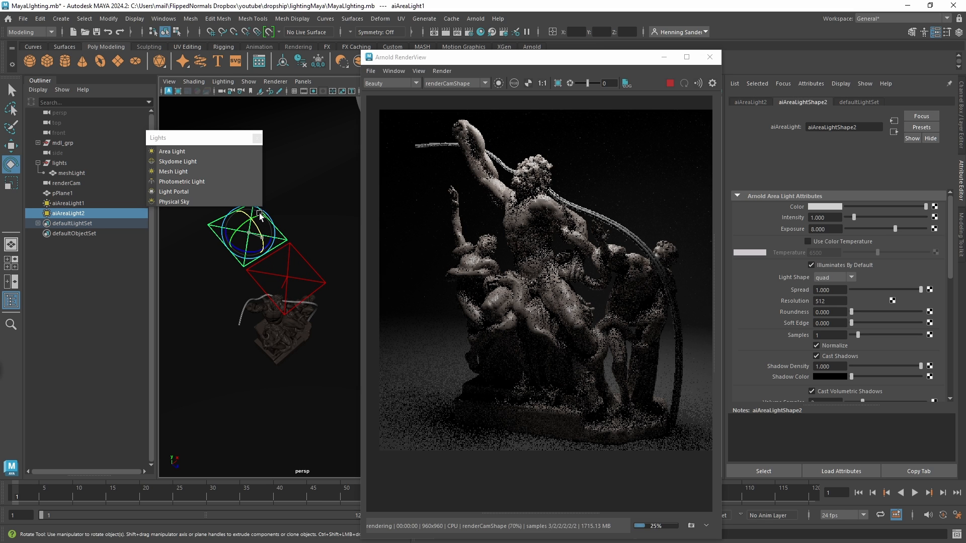
key("ctrl+d")
key("e")
key("w")
mouse_move(269, 282)
left_mouse_down("alt")
mouse_move(266, 249)
mouse_move(225, 313)
mouse_move(265, 290)
left_mouse_up("alt")
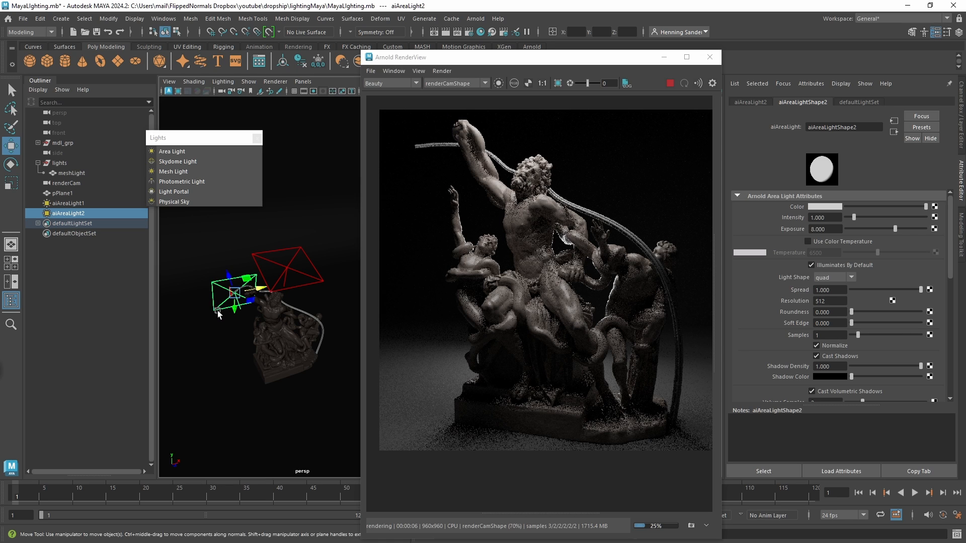
key("Delete")
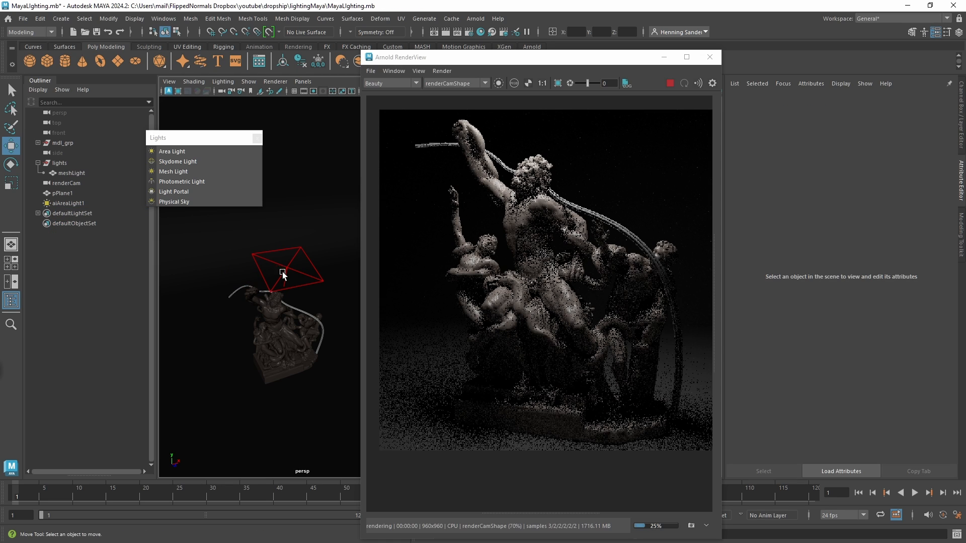
Rotate the remaining area light so it lies level and points straight down at the statue.
left_click(278, 272)
left_click_drag(277, 280, 321, 282, "alt")
key("e")
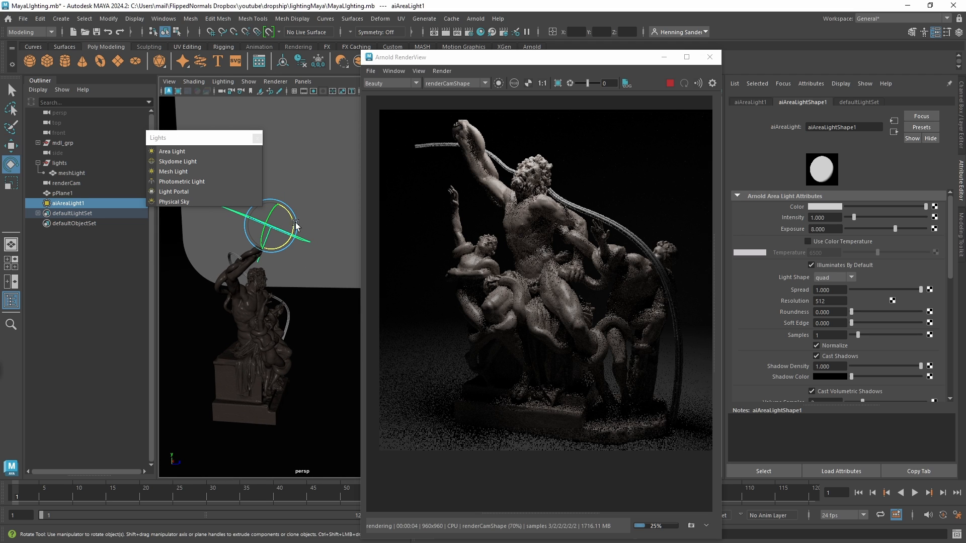
left_click_drag(295, 225, 294, 213)
key("w")
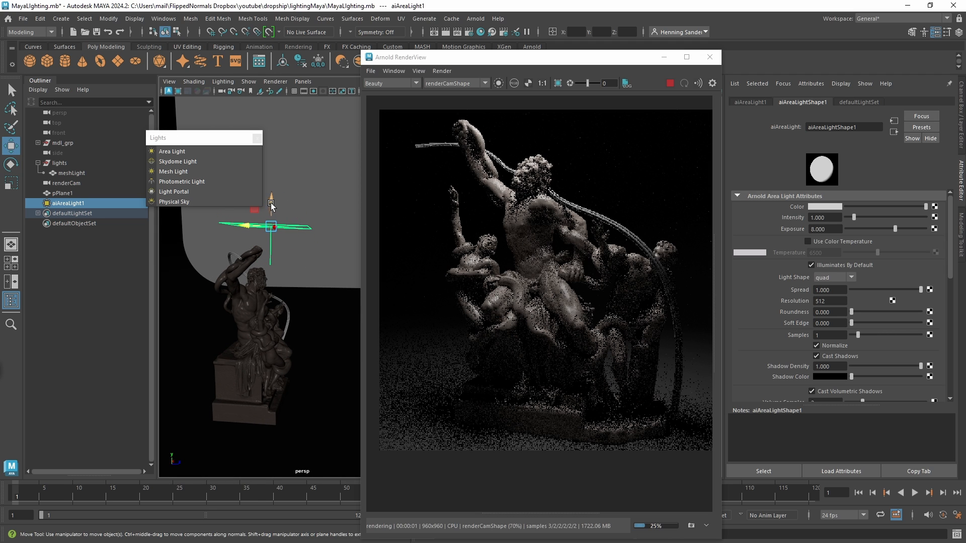
Lower the area light to just above the statue's base and make it smaller.
middle_click_drag(266, 306, 241, 341)
left_click_drag(243, 341, 199, 360)
key("r")
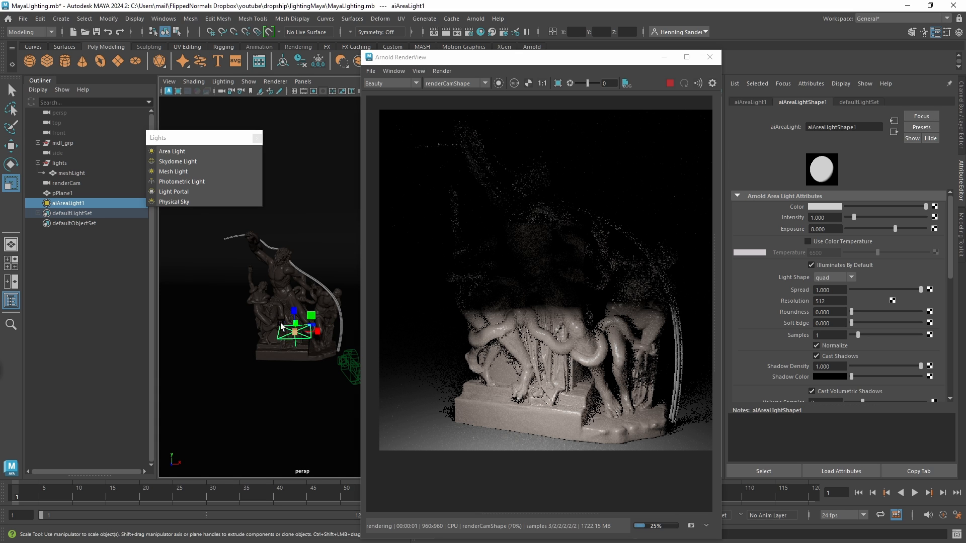
scroll(227, 355, "up", 2)
key("w")
left_click_drag(303, 340, 282, 339, "alt")
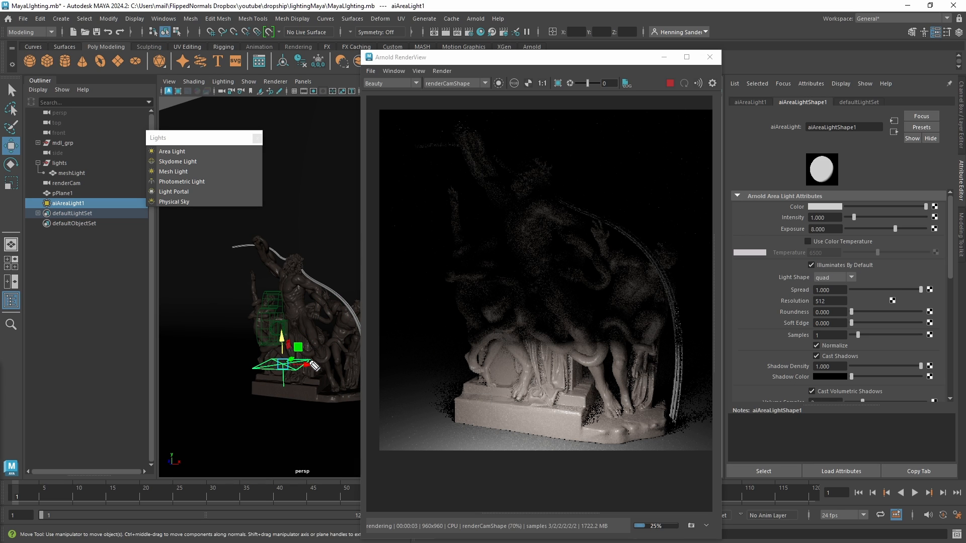
left_click_drag(295, 159, 408, 155)
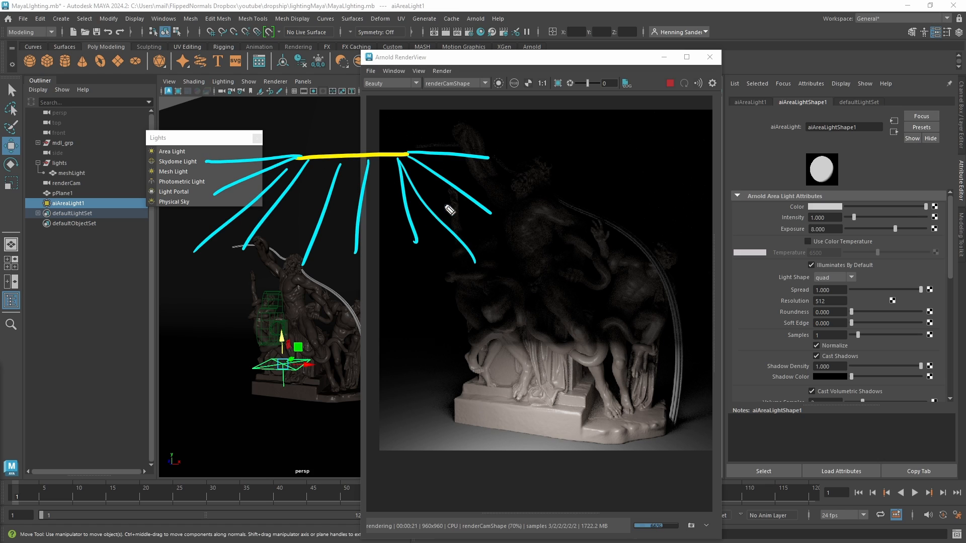
key("ctrl+shift+7")
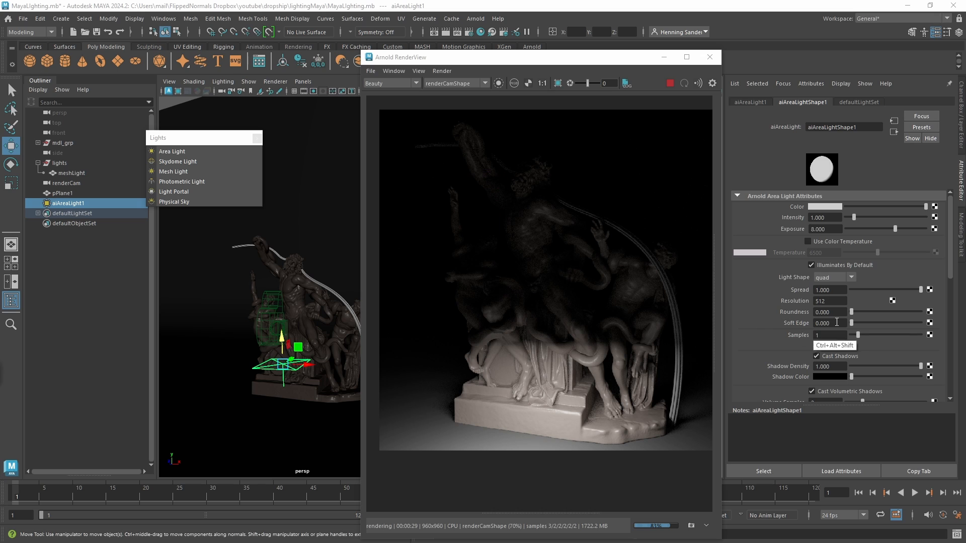
Try spread values of 0.89 and 0 on the area light, moving it in front of the statue at a Y position of about 5.2 cm.
left_click(911, 291)
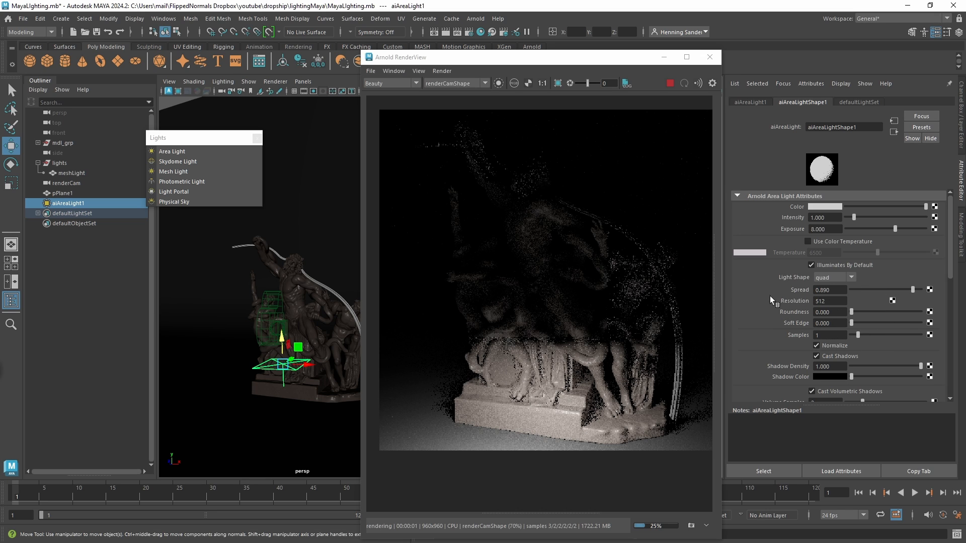
left_click_drag(275, 364, 234, 379, "alt")
mouse_move(300, 342)
left_mouse_down()
mouse_move(231, 373)
mouse_move(285, 349)
left_mouse_up()
key("r")
key("w")
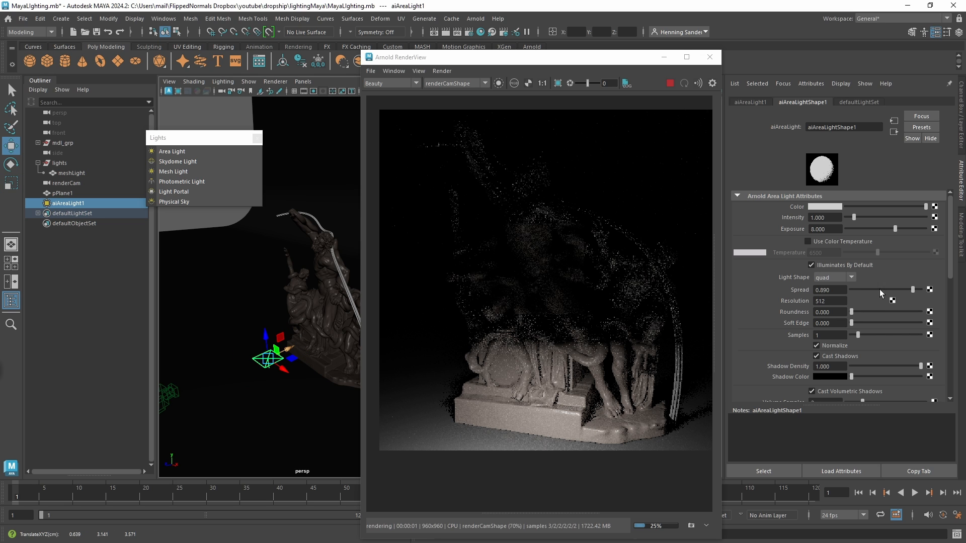
left_click_drag(880, 290, 850, 291)
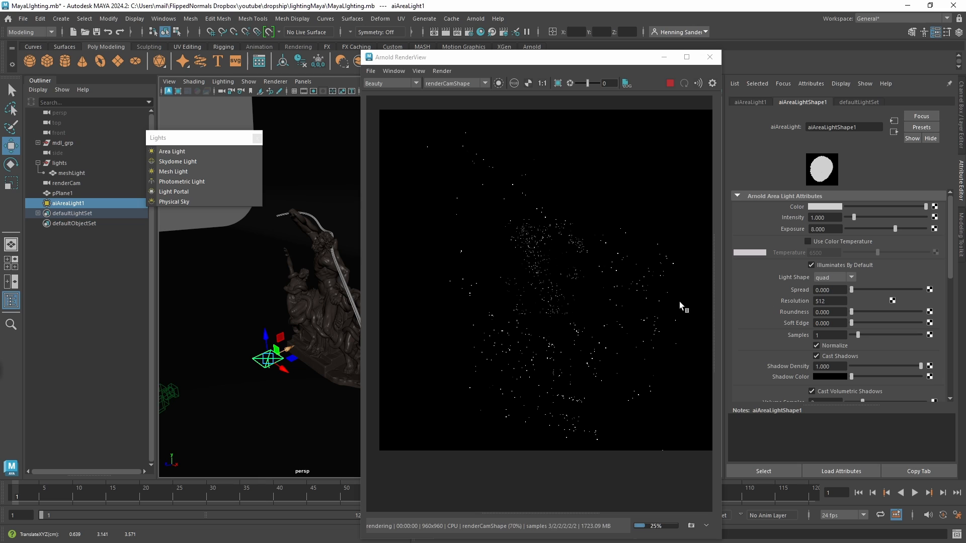
left_click_drag(266, 336, 303, 323)
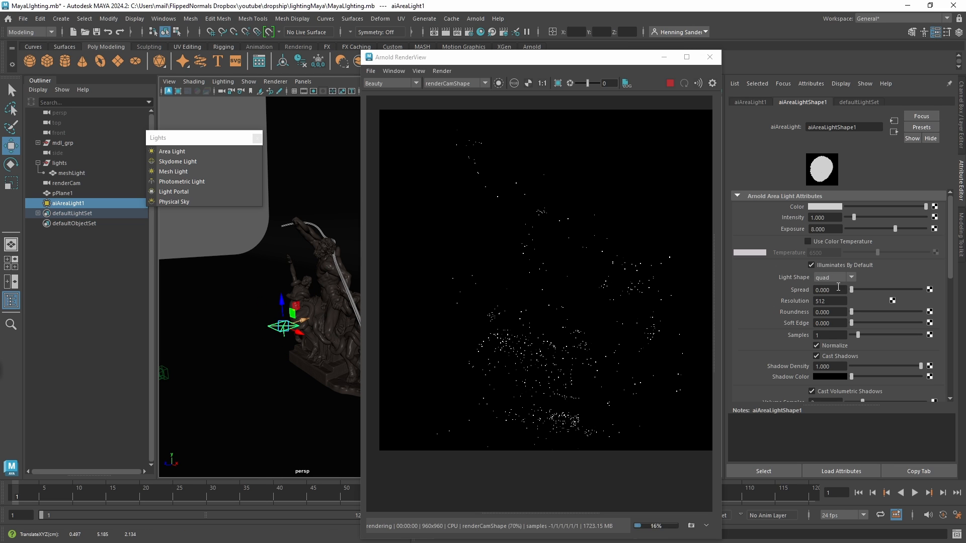
Set the area light's spread to 0.257 and its samples to 4.
left_click_drag(851, 290, 868, 289)
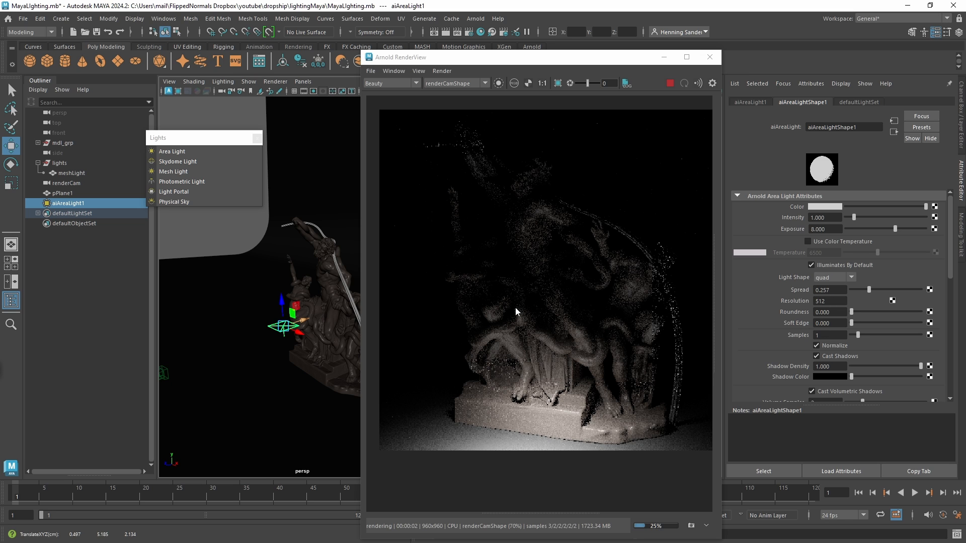
left_click_drag(295, 357, 327, 352, "alt")
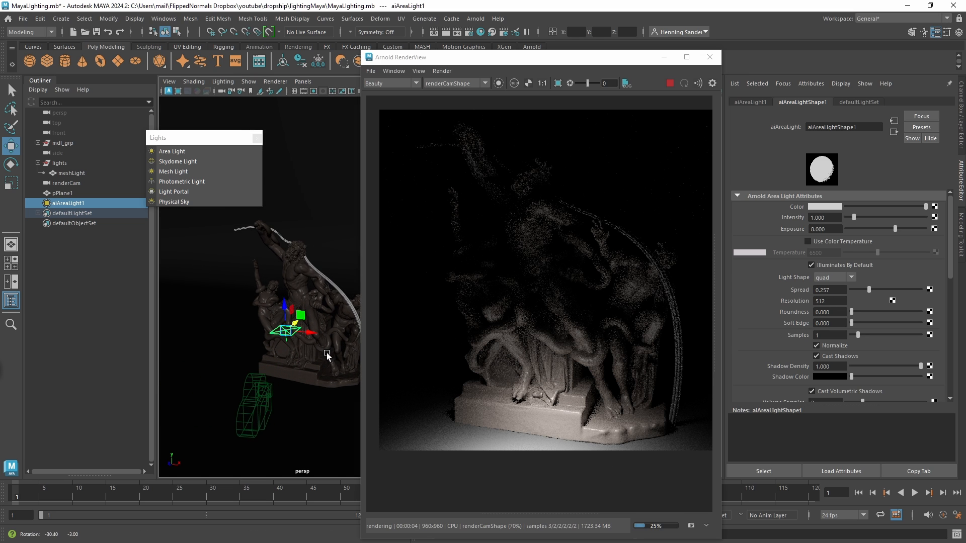
left_click_drag(859, 336, 878, 337)
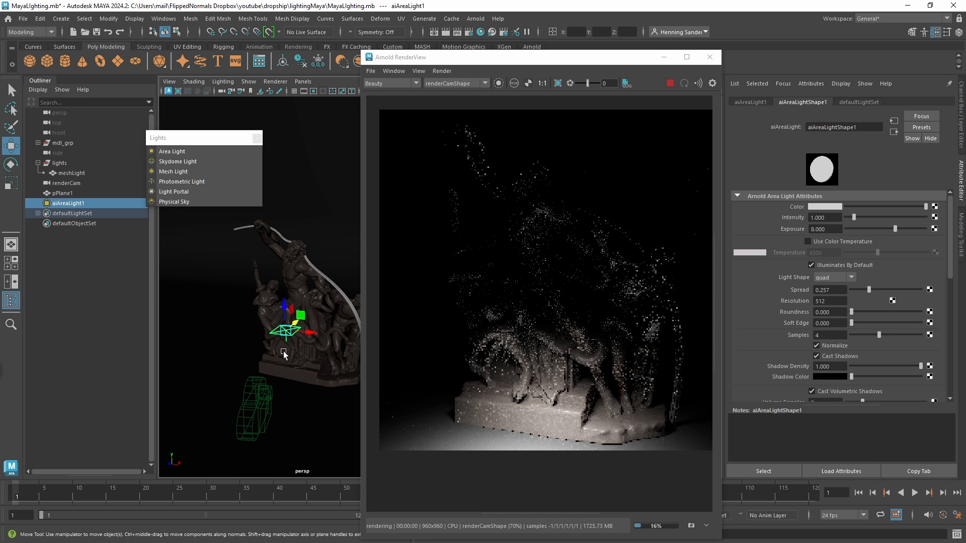
Rotate the area light to face the statue's upper body and raise it to a Y position of about 7.8 cm.
left_click_drag(283, 353, 279, 360, "alt")
key("e")
left_click_drag(280, 322, 276, 277)
key("w")
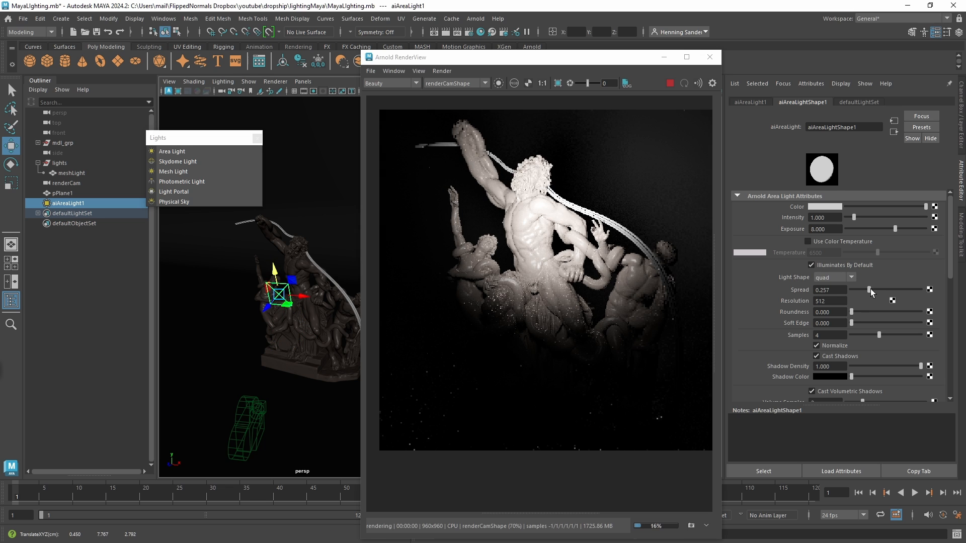
Narrow the area light's spread to 0.221 and try exposure values of 9, 7 and 6.
mouse_move(869, 290)
left_mouse_down()
mouse_move(860, 290)
mouse_move(916, 291)
mouse_move(864, 287)
left_mouse_up()
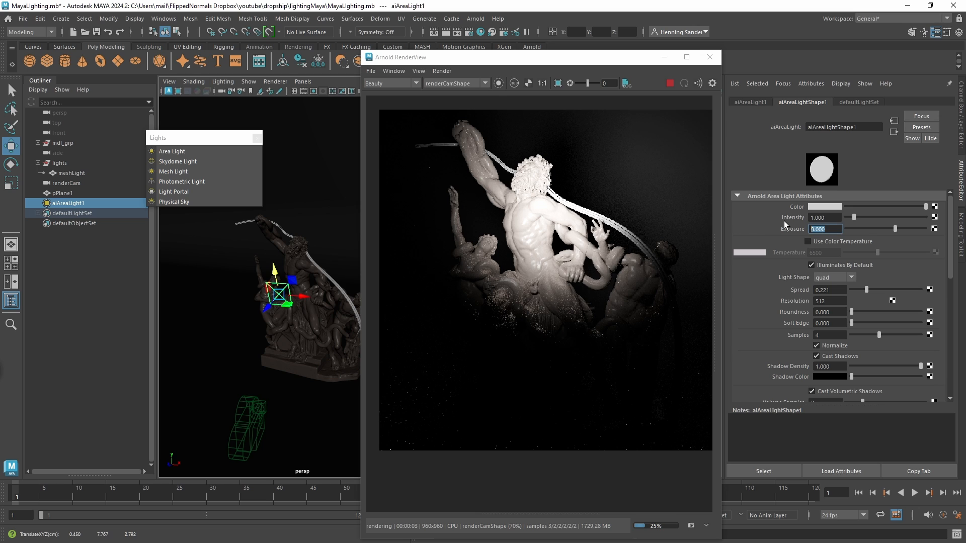
type("9")
key("Return")
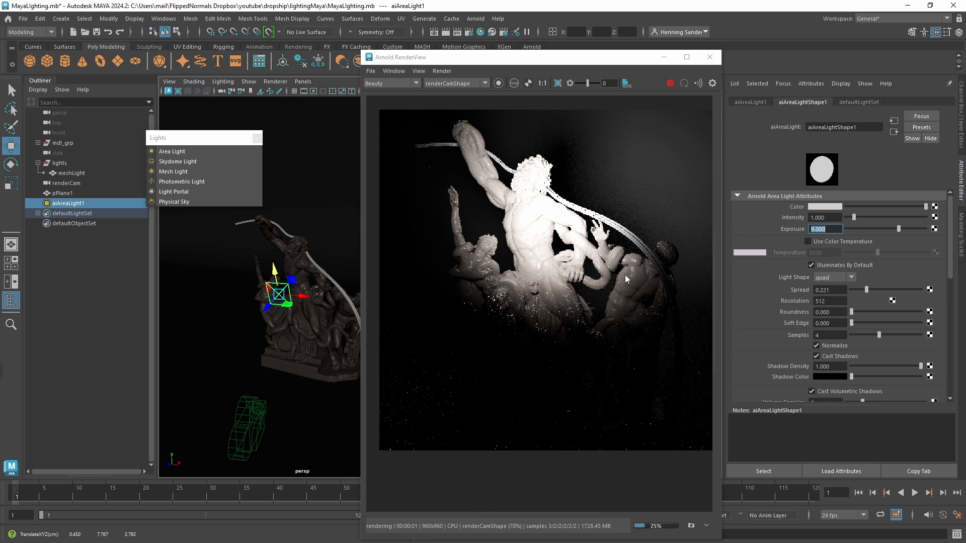
type("7")
key("Return")
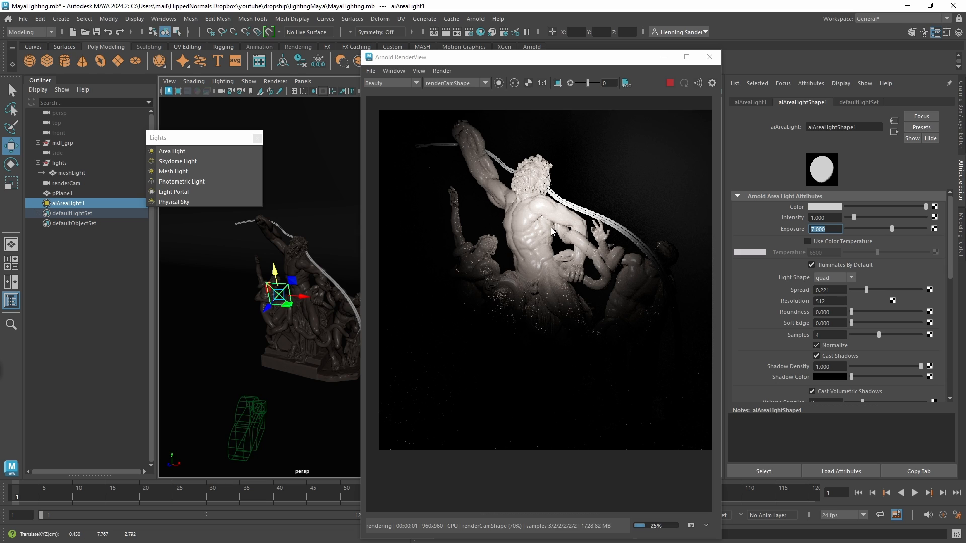
type("6")
key("Return")
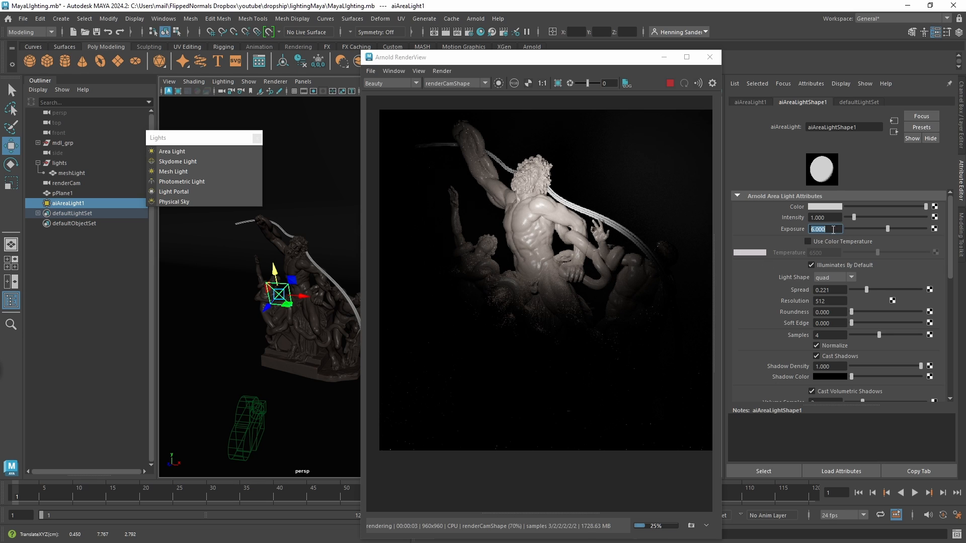
Fine-tune the area light's exposure, sweeping it up to 10 and back down to 6.16.
type("6.02")
key("Return")
left_click_drag(832, 230, 898, 230, "ctrl")
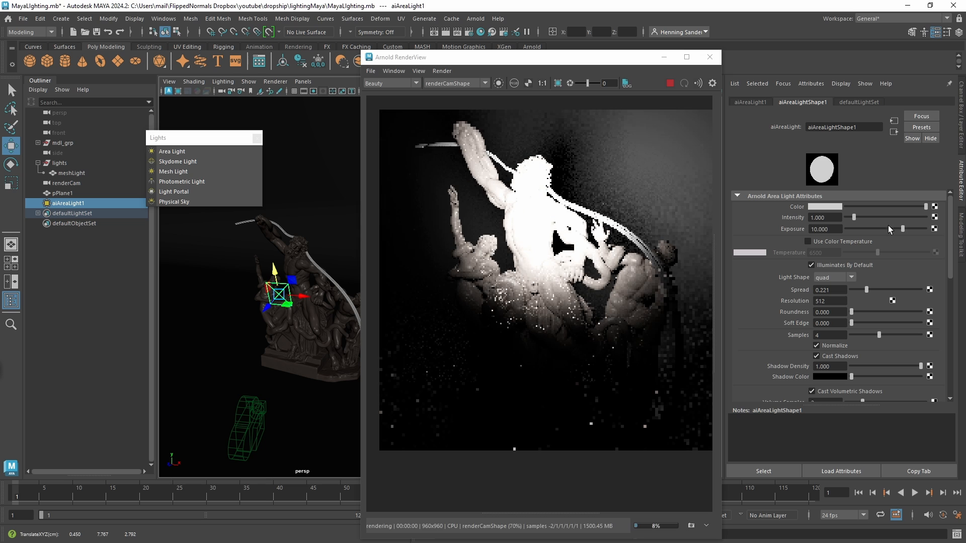
left_click_drag(770, 231, 550, 293, "ctrl")
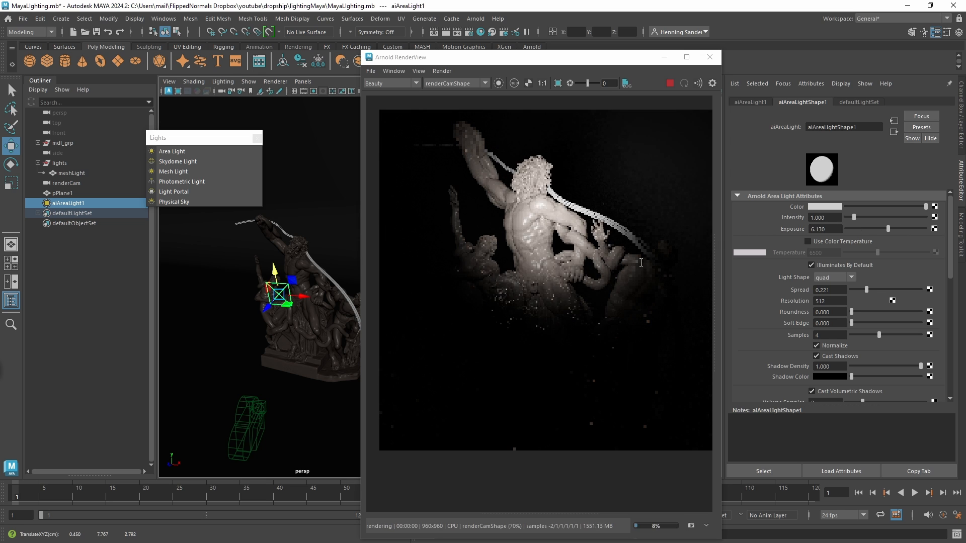
Move the area light farther out in front of and above the statue, angled down towards the figures.
left_click_drag(302, 327, 254, 185, "alt")
key("e")
key("w")
left_click_drag(297, 252, 250, 309, "alt")
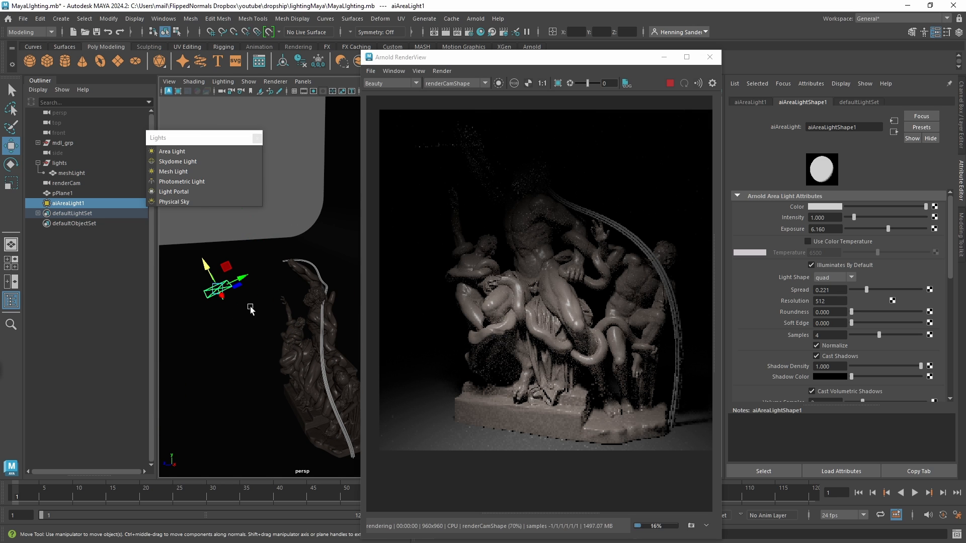
left_click_drag(228, 264, 283, 213)
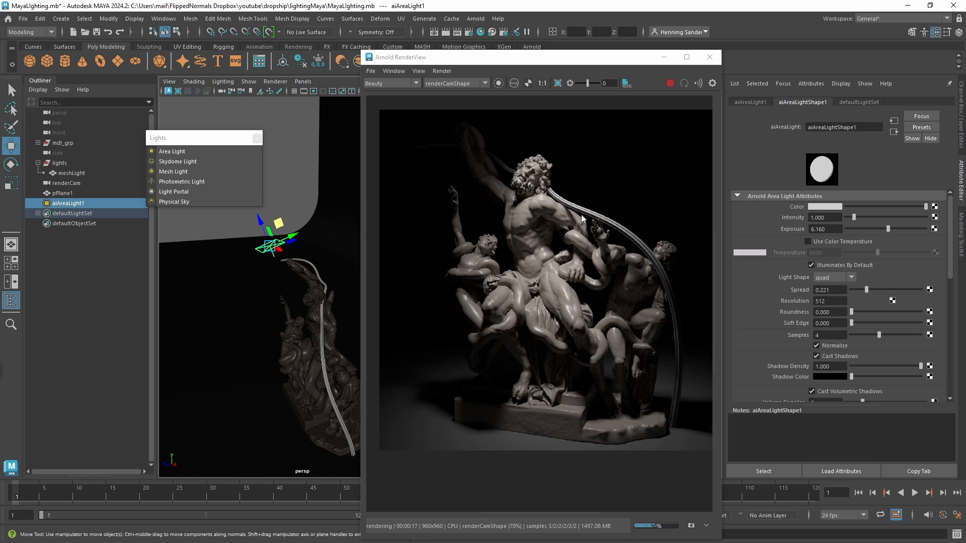
left_click_drag(298, 267, 285, 263, "alt")
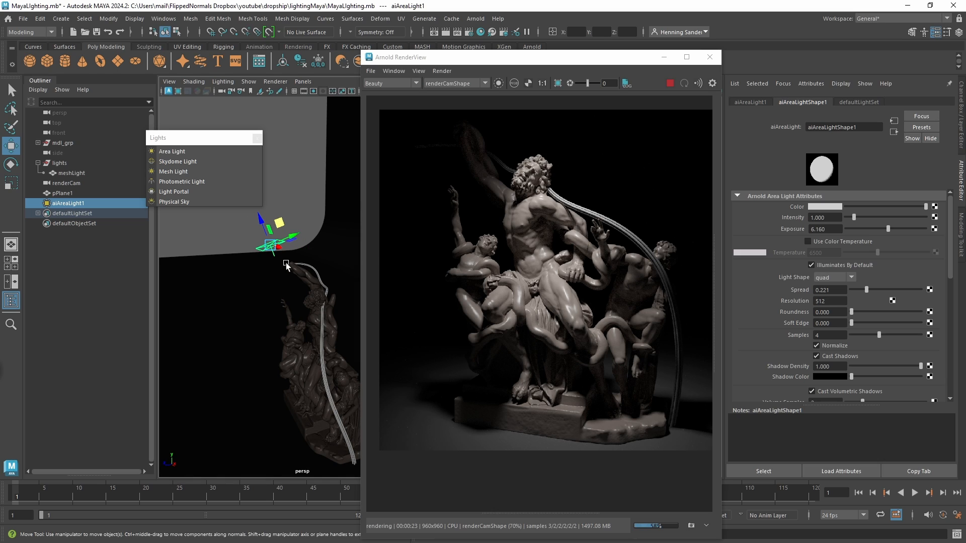
Delete the area light and add a skydome light around the statue scene.
key("Delete")
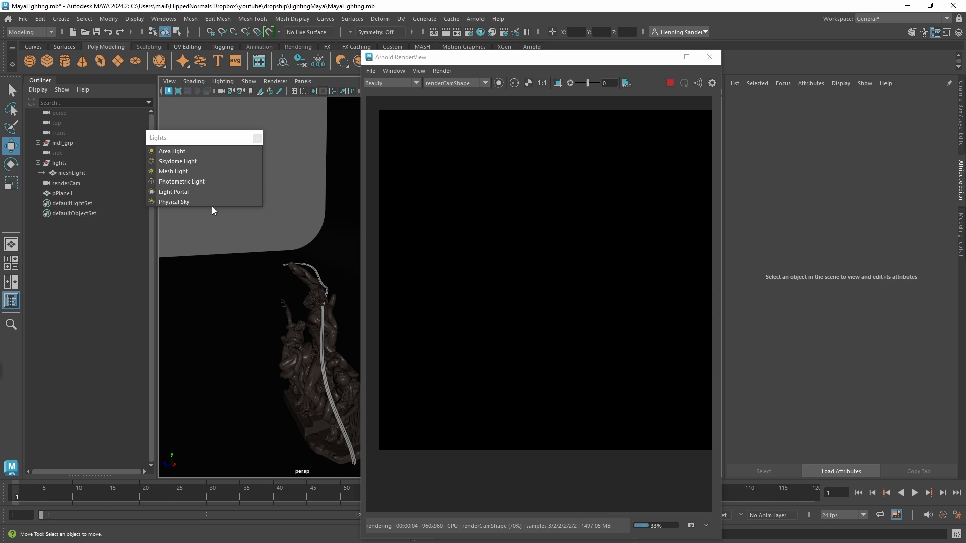
left_click(200, 162)
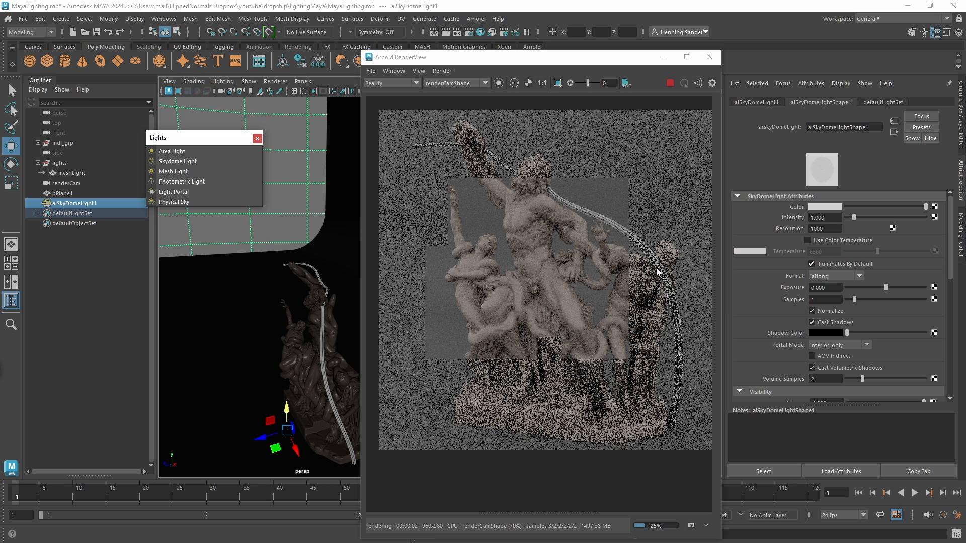
right_click_drag(288, 294, 191, 245, "alt")
left_click_drag(191, 245, 213, 300, "alt")
right_click_drag(214, 300, 393, 320, "alt")
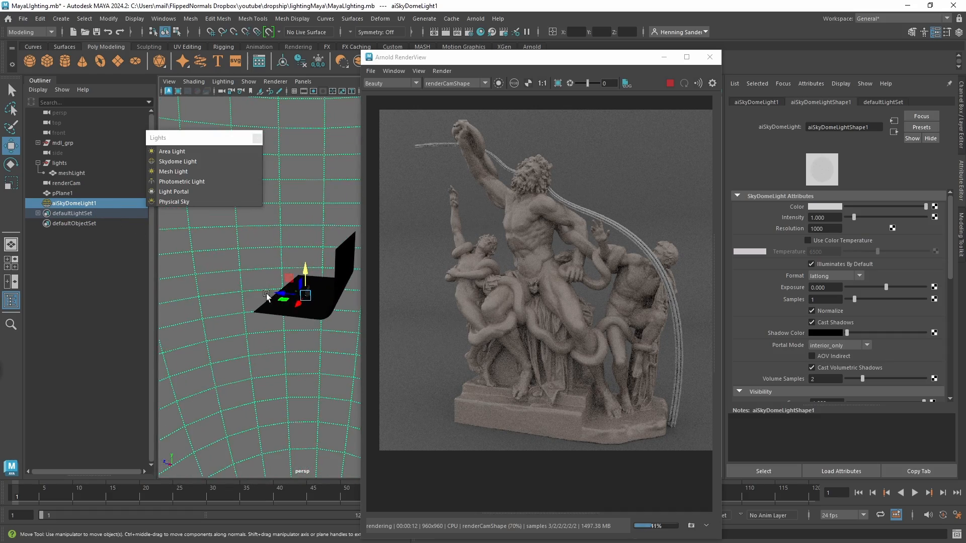
left_click_drag(267, 298, 324, 308, "alt")
right_click_drag(323, 308, 357, 307, "alt")
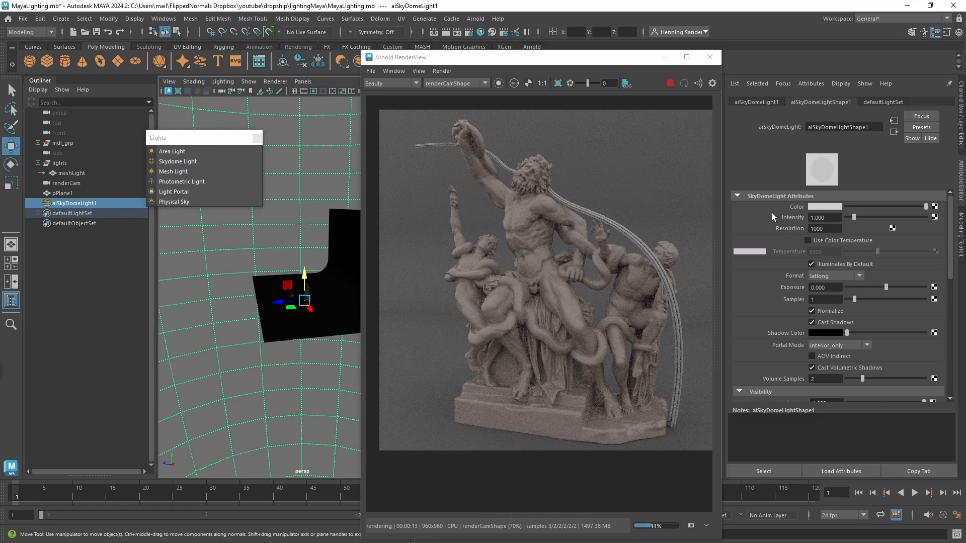
Try a cyan colour on the skydome light.
left_click(823, 205)
left_click(817, 230)
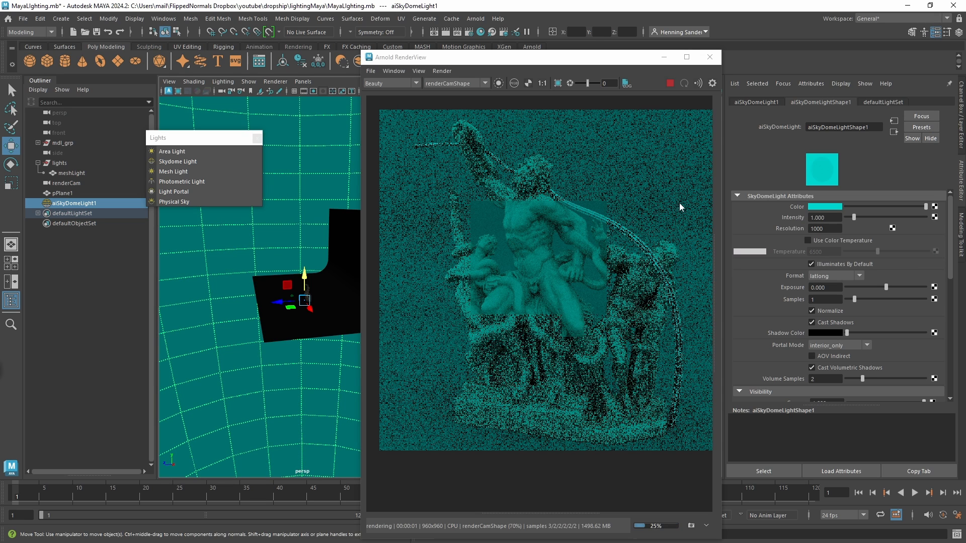
mouse_move(325, 300)
right_mouse_down("alt")
mouse_move(241, 279)
mouse_move(61, 199)
right_mouse_up("alt")
Examine how the skydome sphere surrounds the set and casts light inwards, from outside and from within.
key("ctrl+shift+3")
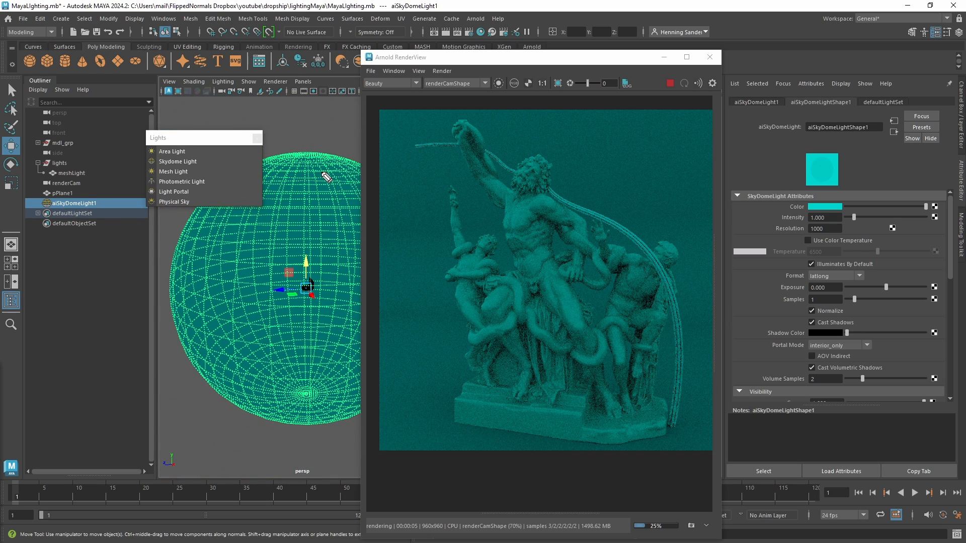
left_click_drag(300, 156, 306, 199)
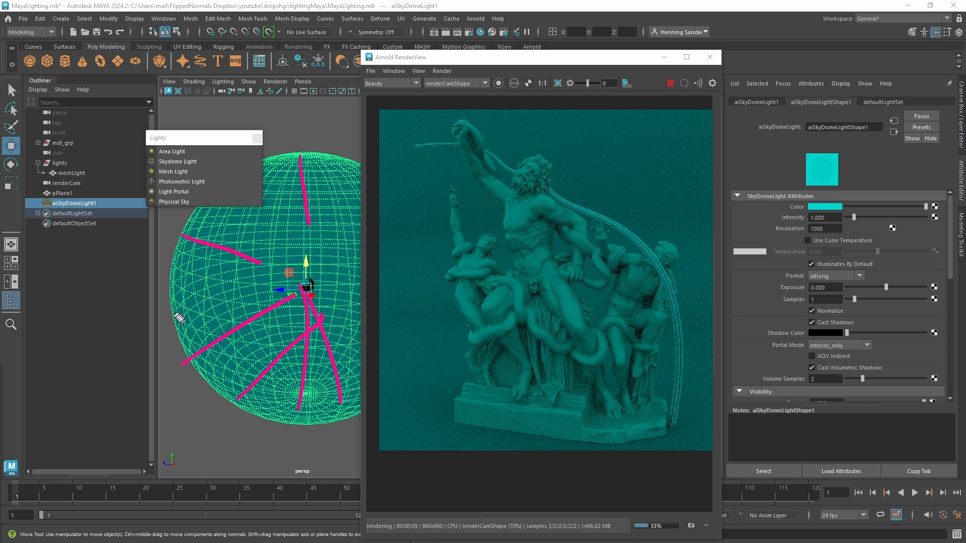
key("Delete")
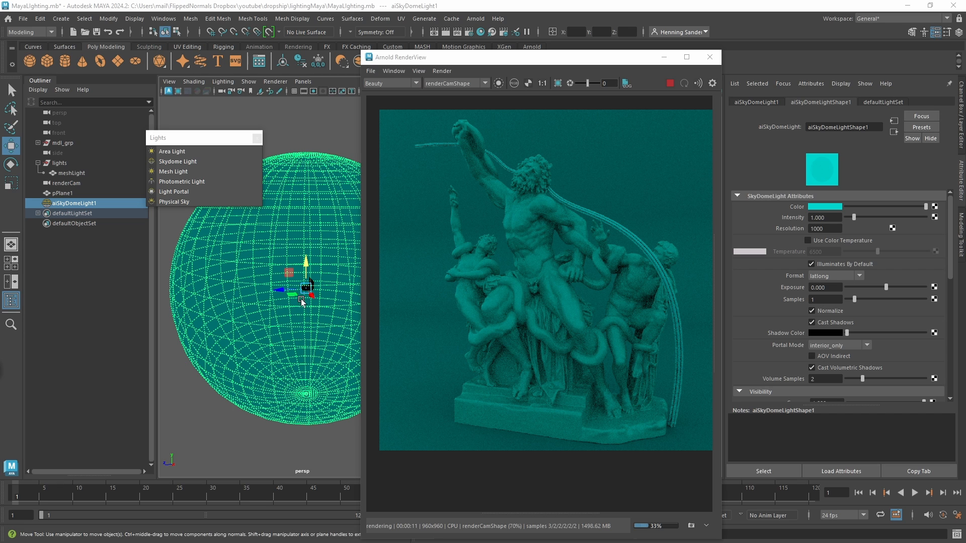
left_click(292, 272)
right_click_drag(291, 271, 336, 280, "alt")
middle_click_drag(266, 269, 219, 285, "alt")
right_click_drag(227, 284, 342, 277, "alt")
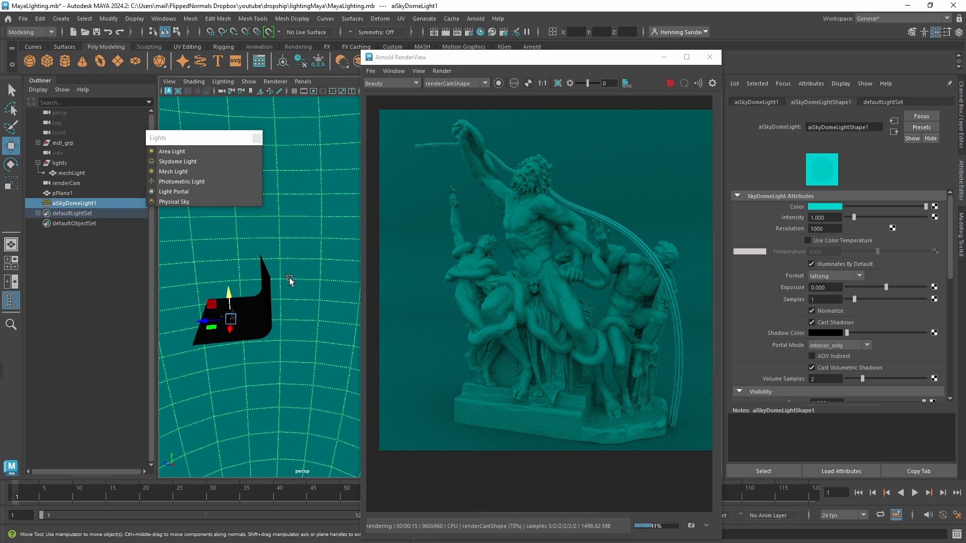
middle_click_drag(290, 280, 316, 273, "alt")
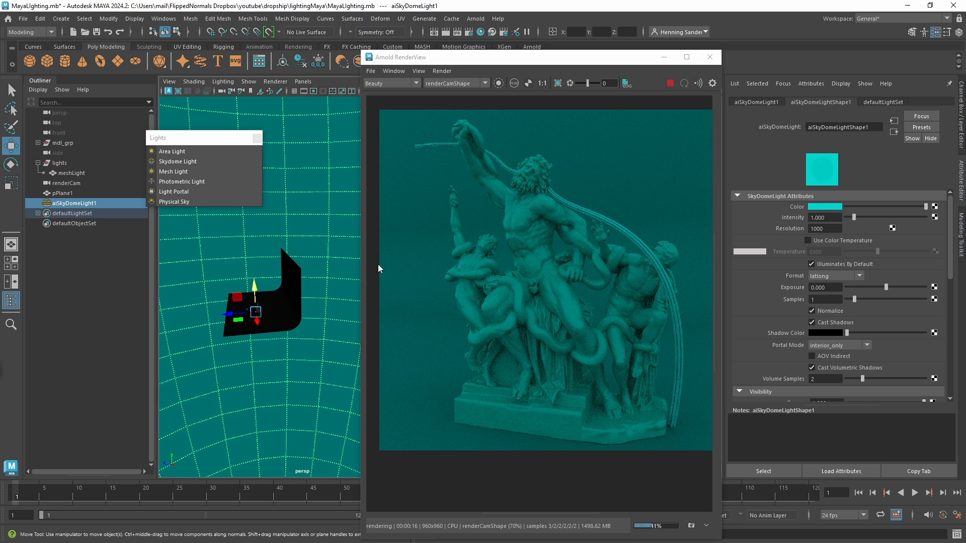
Connect a file texture to the skydome light's colour and load the HDRI the_lost_city_2k.hdr.
left_click(934, 207)
left_click(434, 257)
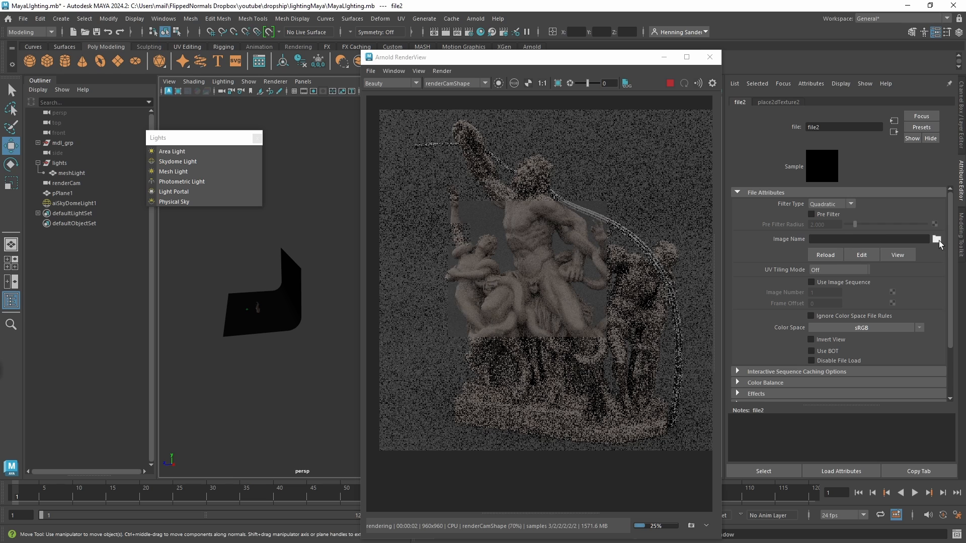
left_click(937, 240)
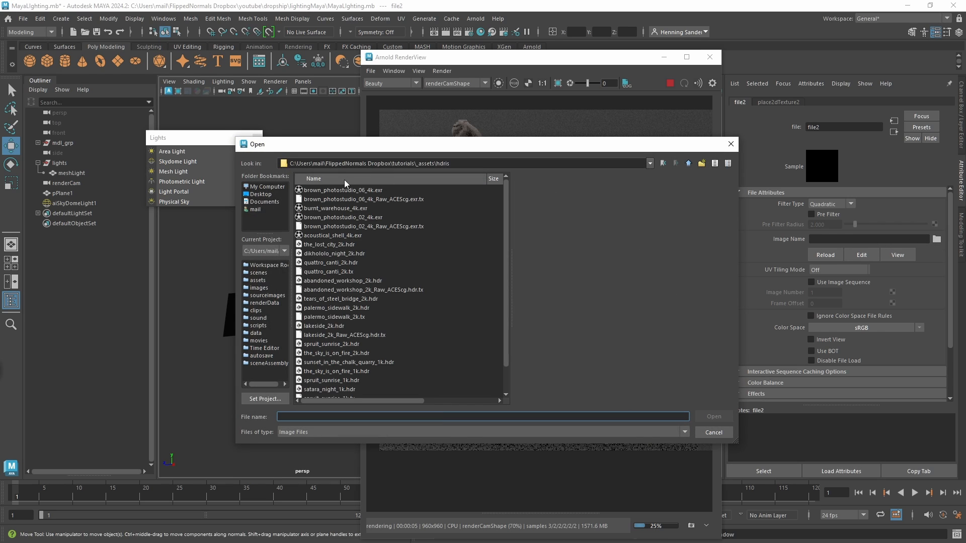
left_click(346, 191)
left_click(340, 208)
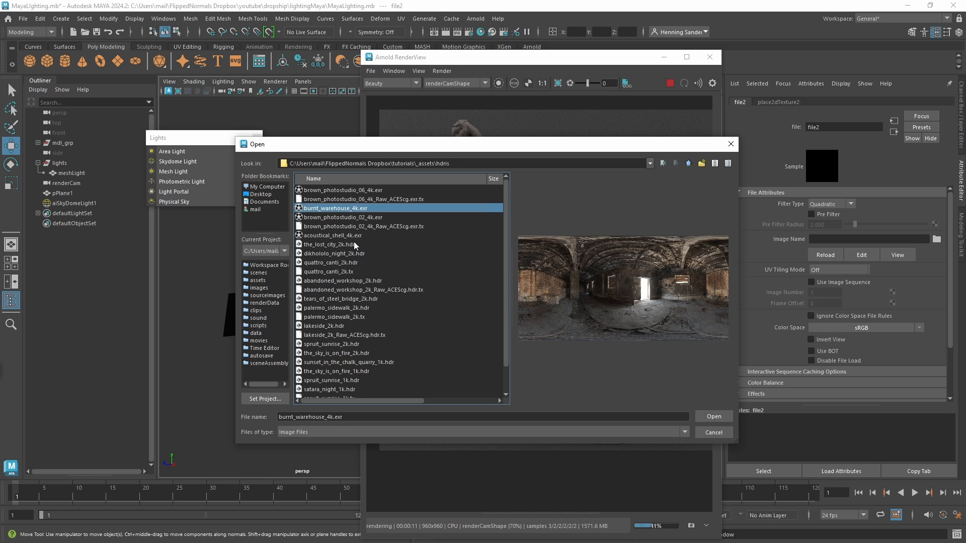
left_click(355, 245)
left_click(710, 416)
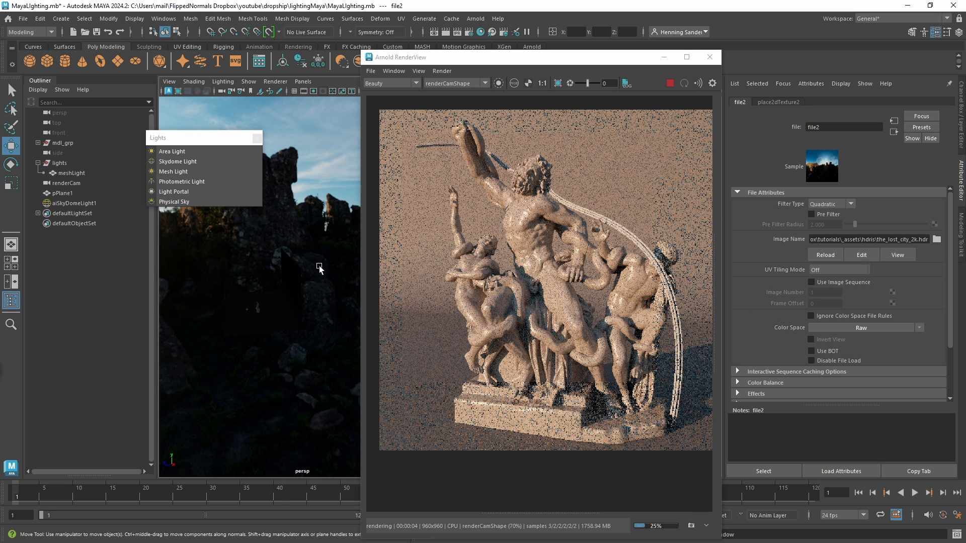
Rotate the skydome light about its vertical axis to about -255 degrees to change the HDRI's light direction.
scroll(264, 272, "down", 1)
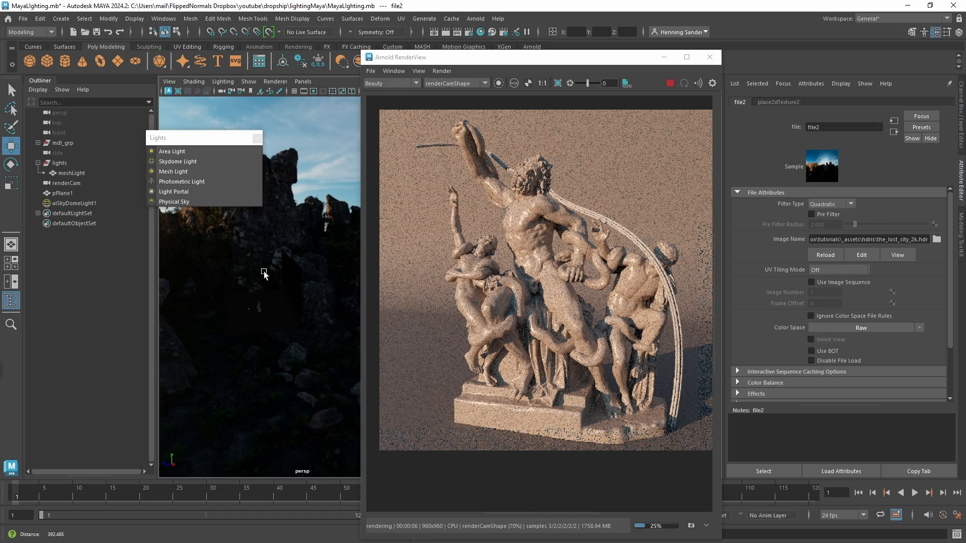
scroll(264, 272, "down", 4)
left_click(209, 303)
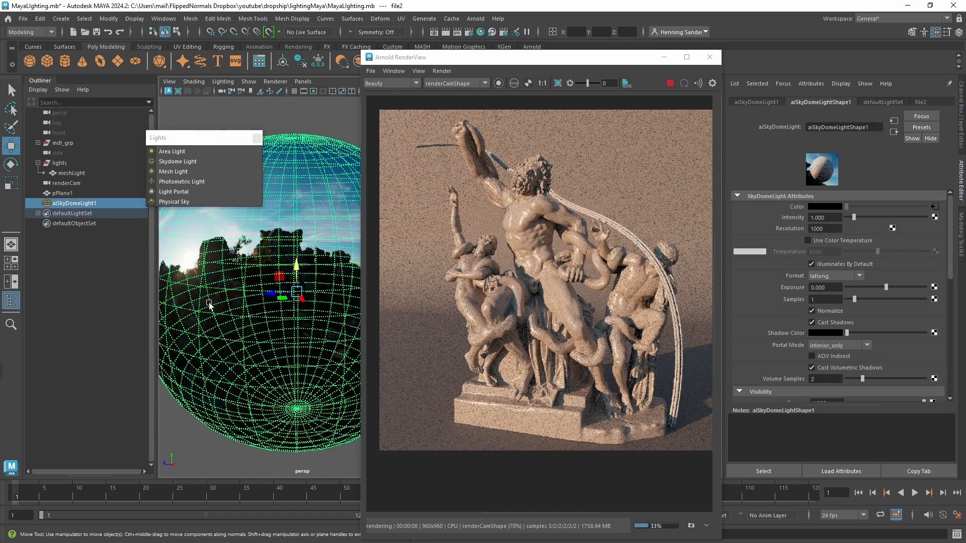
key("e")
left_click_drag(308, 298, 224, 274)
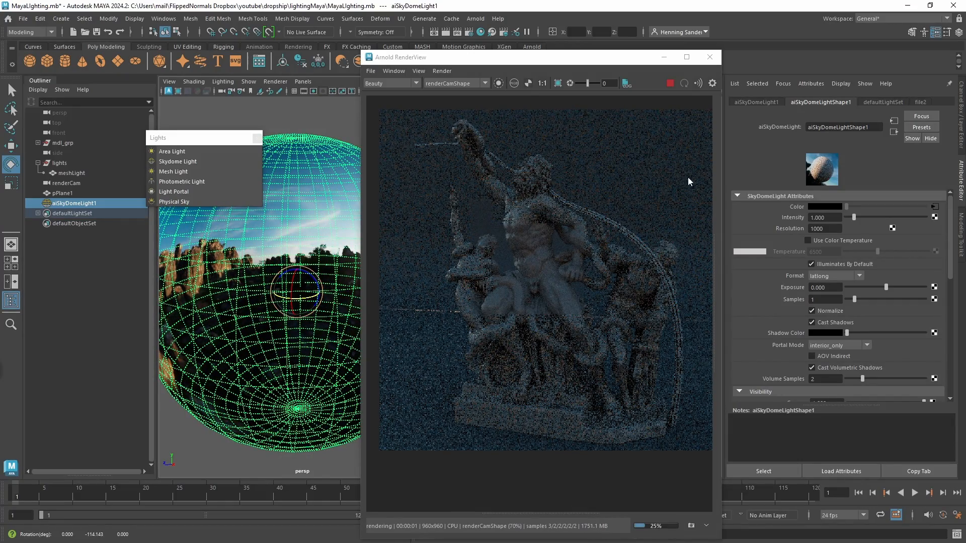
left_click_drag(308, 299, 253, 258)
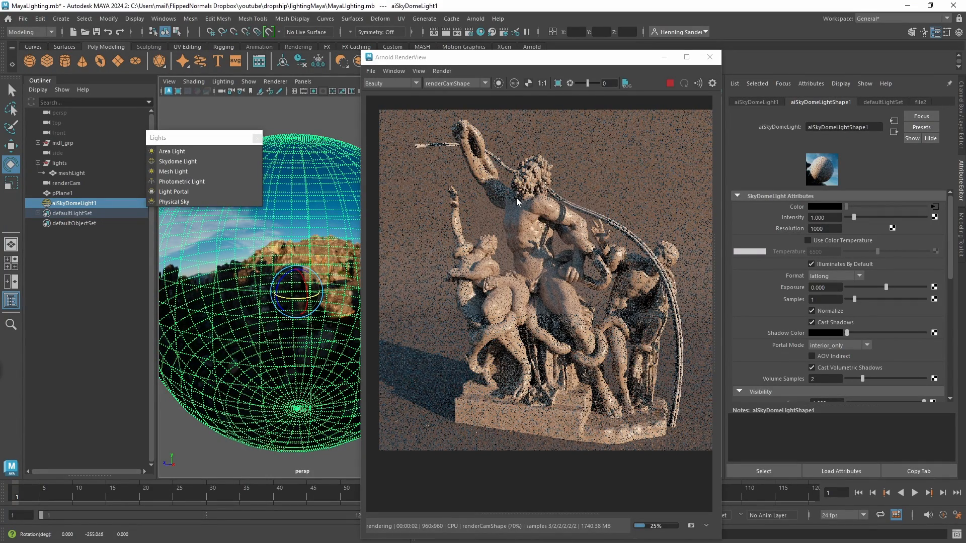
Make the statue's material fully metallic by setting its base metalness to 1.
key("q")
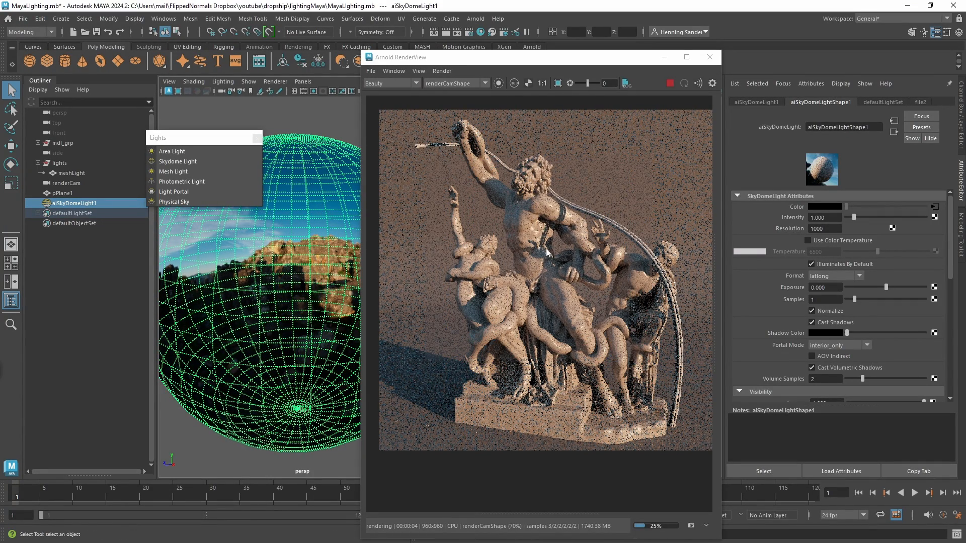
left_click(599, 234)
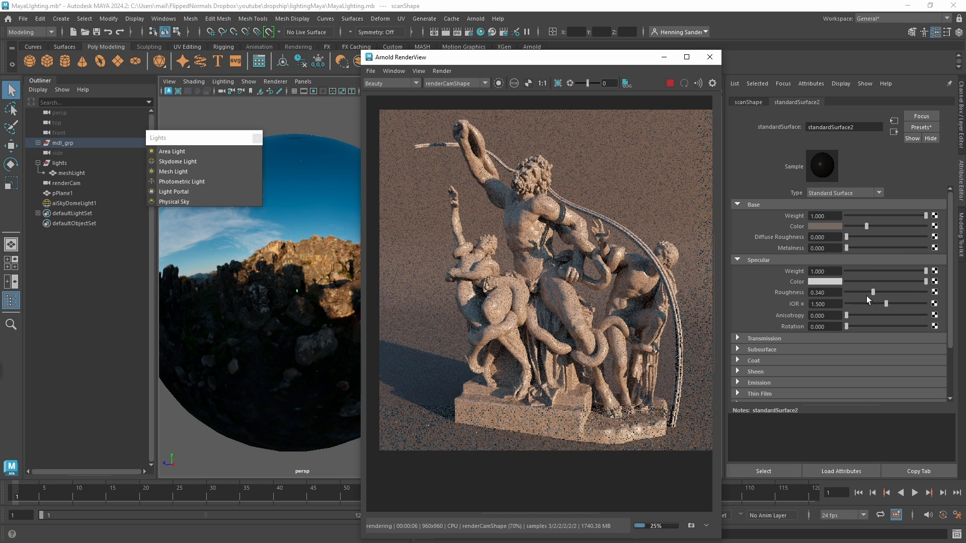
left_click_drag(850, 251, 932, 249)
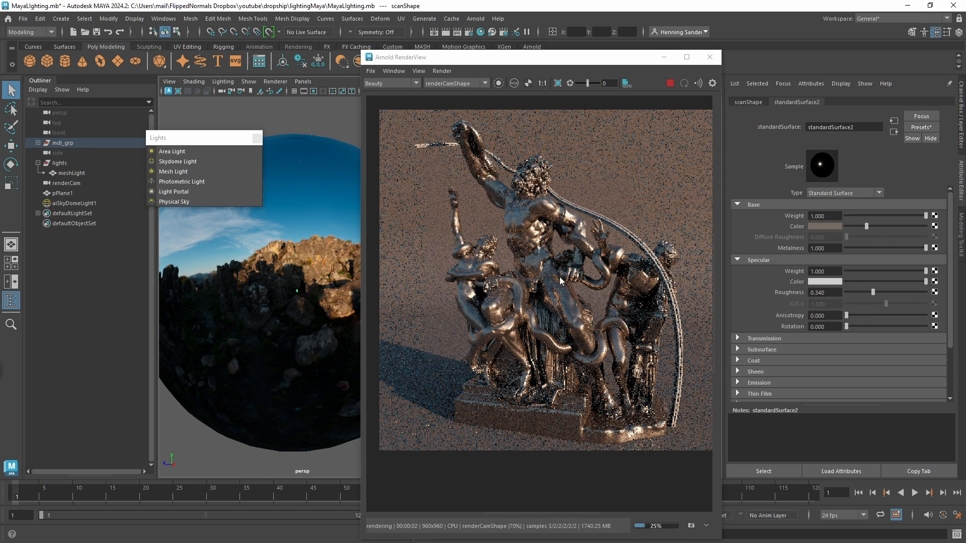
Try an intensity of 0.1 on the skydome light and restore it to 1.
left_click(300, 298)
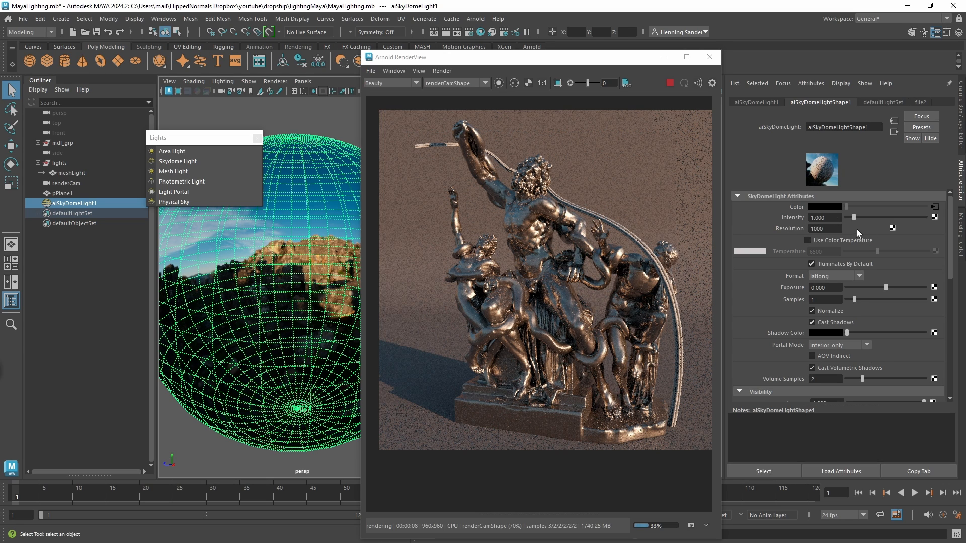
left_click_drag(830, 217, 804, 215)
type("0.1")
key("Return")
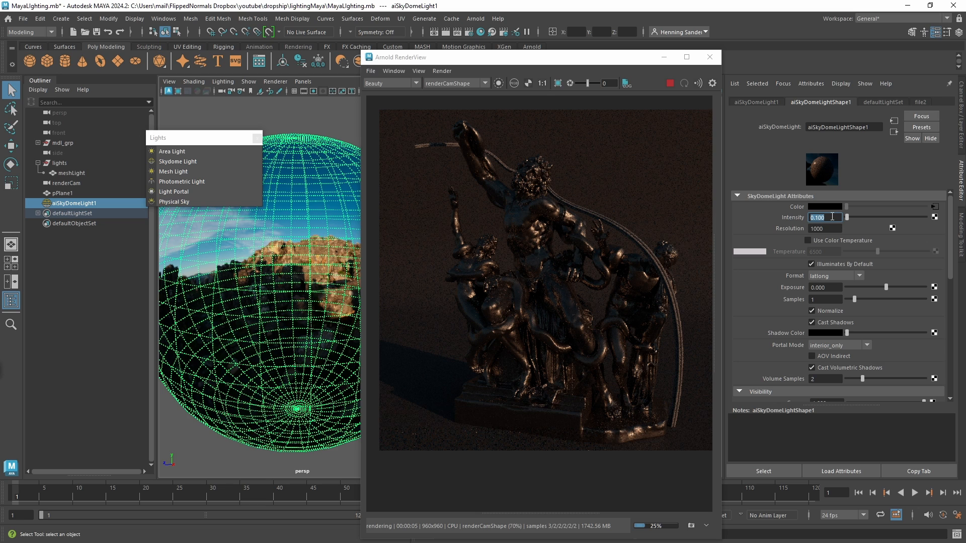
type("1")
key("Return")
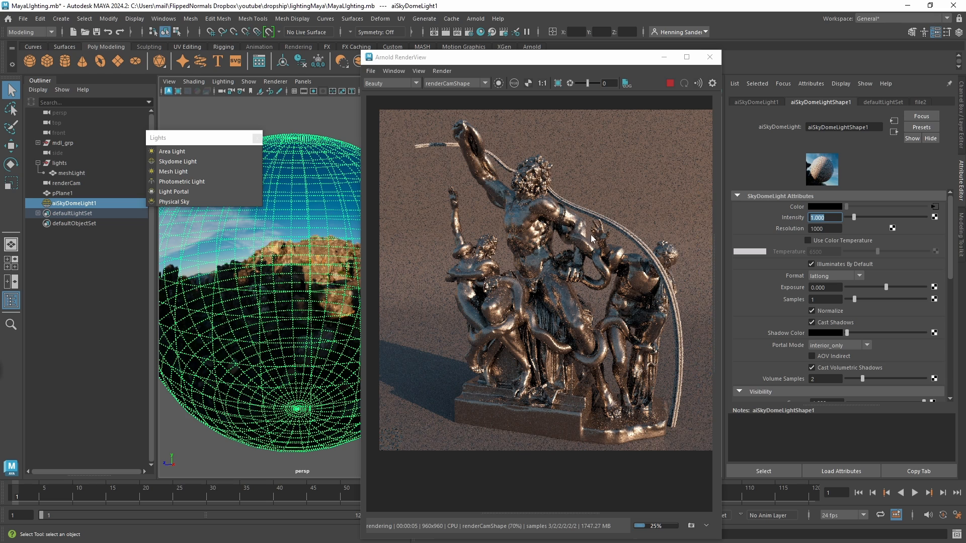
Preview lakeside_2k.hdr and load the_sky_is_on_fire_2k.hdr into the skydome light's file texture.
left_click(934, 206)
left_click(937, 240)
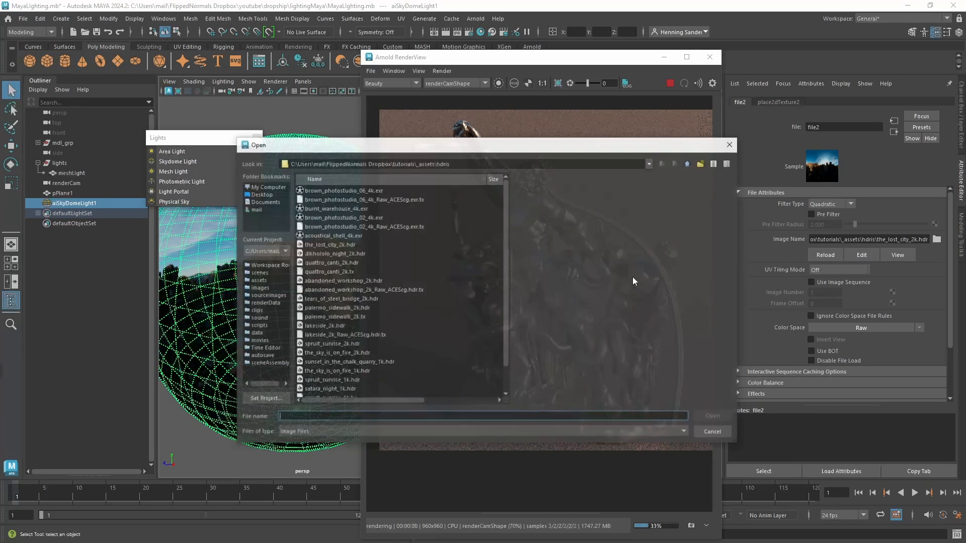
left_click(322, 326)
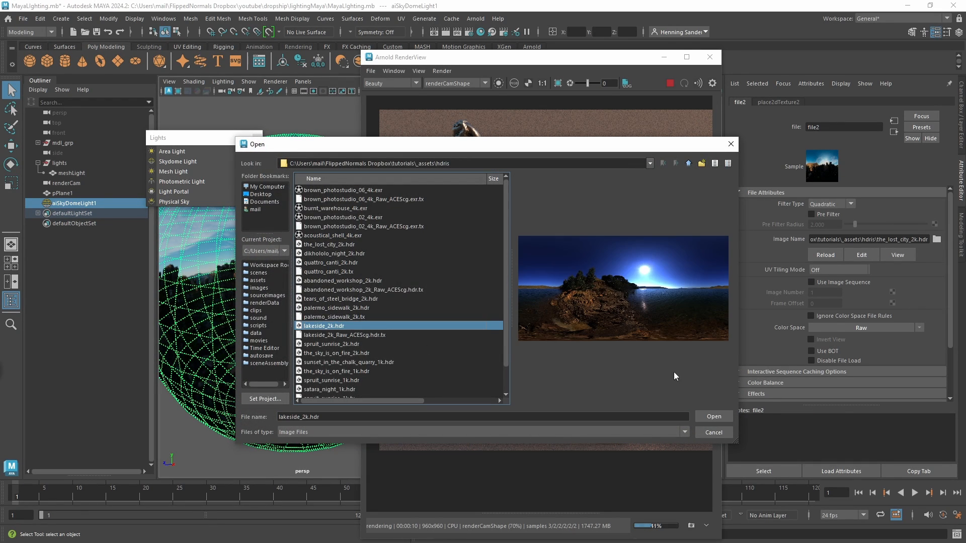
left_click(334, 354)
left_click(710, 416)
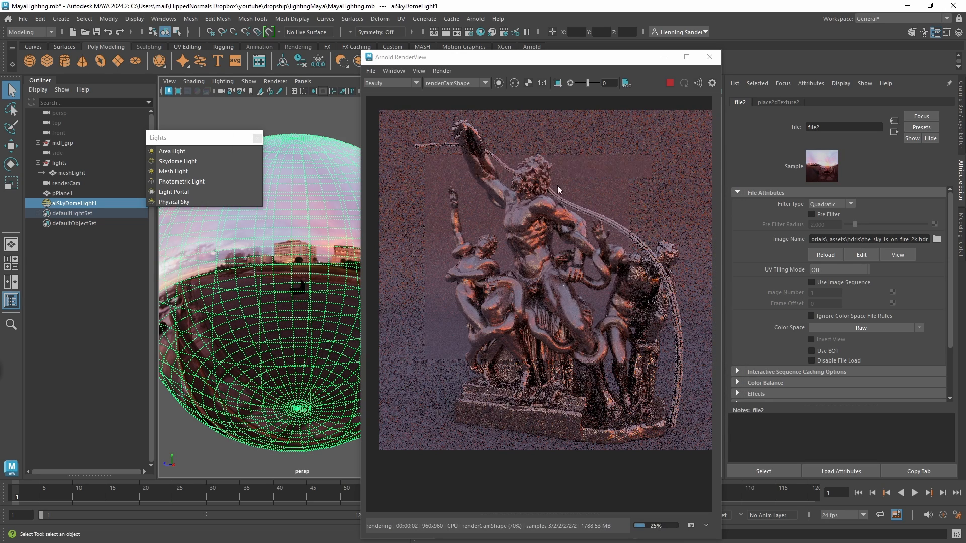
Replace the skydome's HDRI image with burnt_warehouse_4k.exr.
left_click(937, 240)
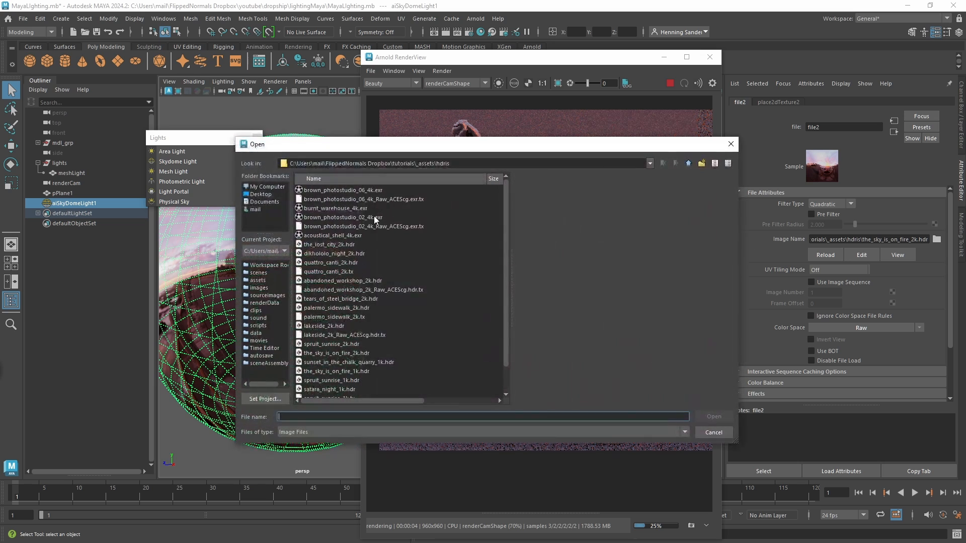
left_click(342, 209)
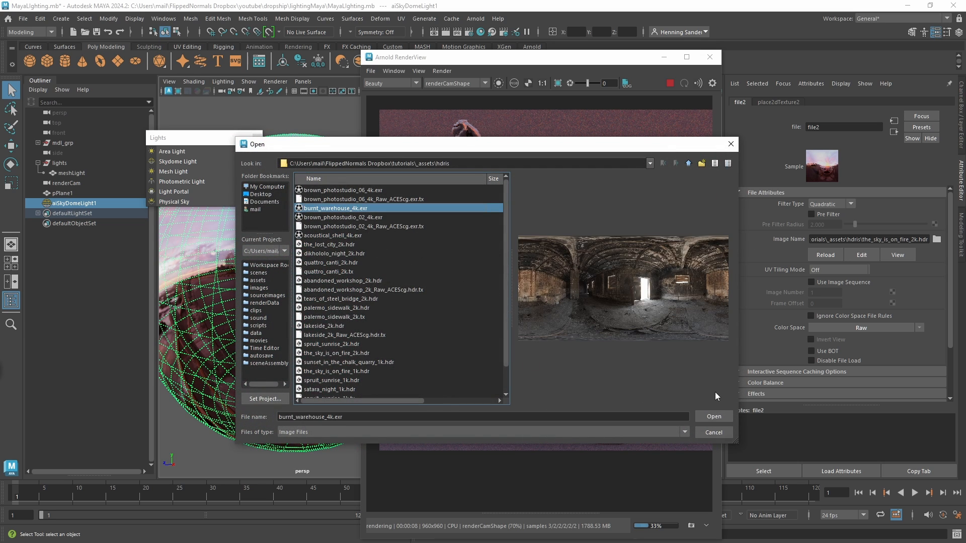
left_click(713, 416)
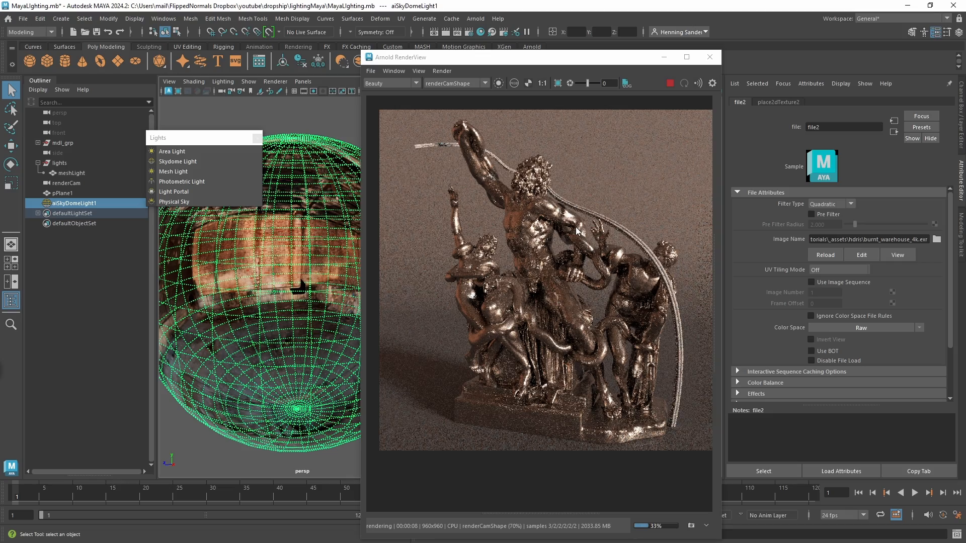
Inspect the warehouse HDRI on the dome and rotate the skydome light about its vertical axis to redirect the lighting.
left_click_drag(271, 305, 299, 285)
mouse_move(300, 285)
right_mouse_down("alt")
mouse_move(352, 274)
mouse_move(272, 274)
mouse_move(309, 275)
right_mouse_up("alt")
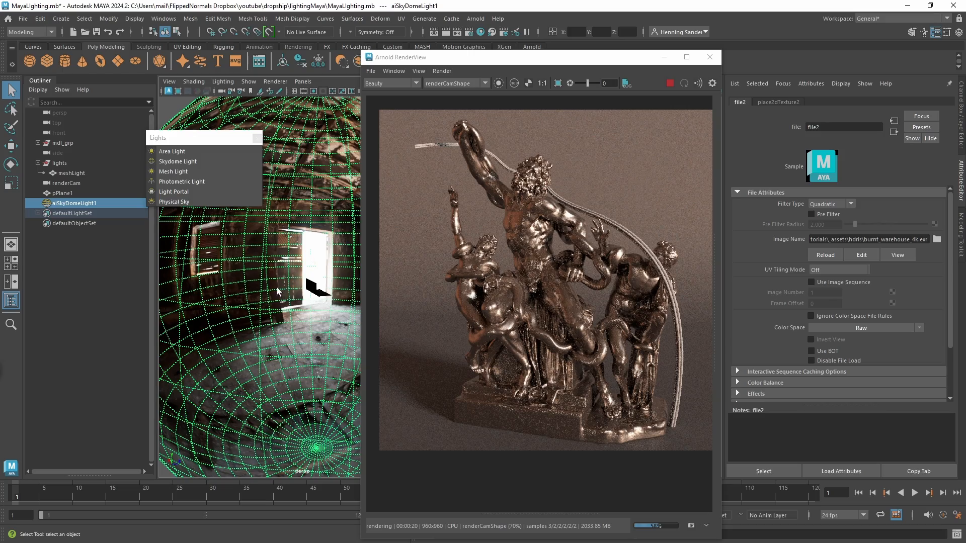
right_click_drag(297, 285, 275, 289, "alt")
key("e")
left_click_drag(303, 293, 296, 301, "alt")
right_click_drag(296, 301, 310, 301, "alt")
left_click_drag(310, 301, 281, 295)
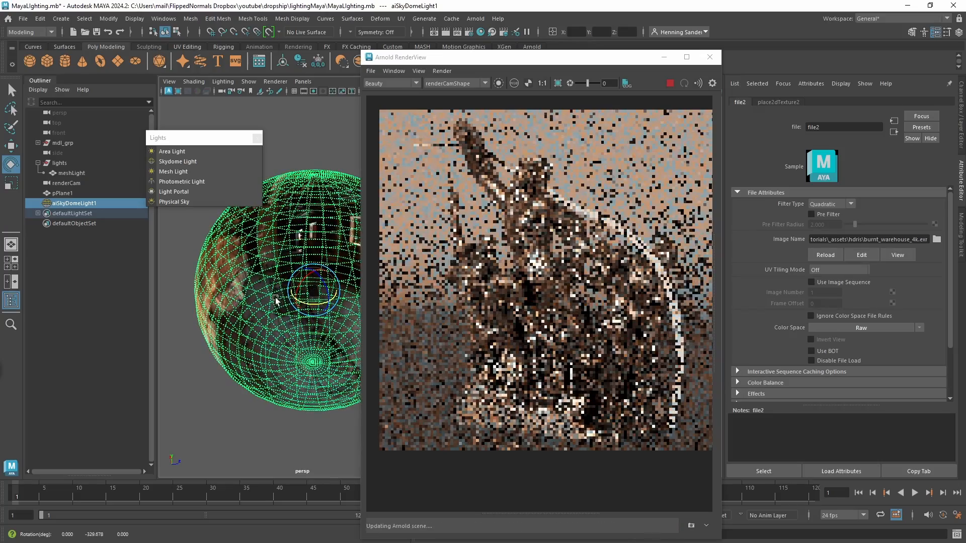
right_click_drag(285, 305, 318, 313, "alt")
left_click_drag(261, 340, 282, 328, "alt")
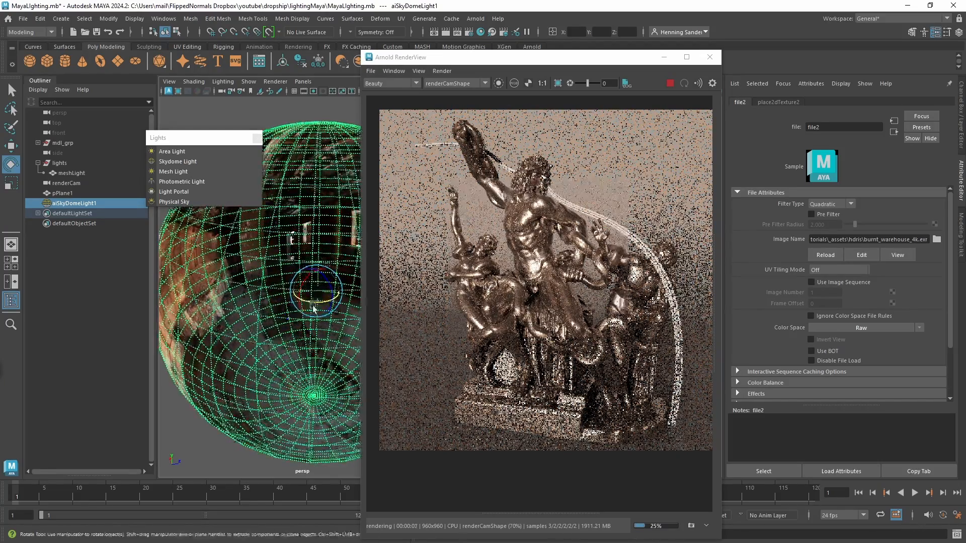
left_click_drag(328, 302, 307, 301)
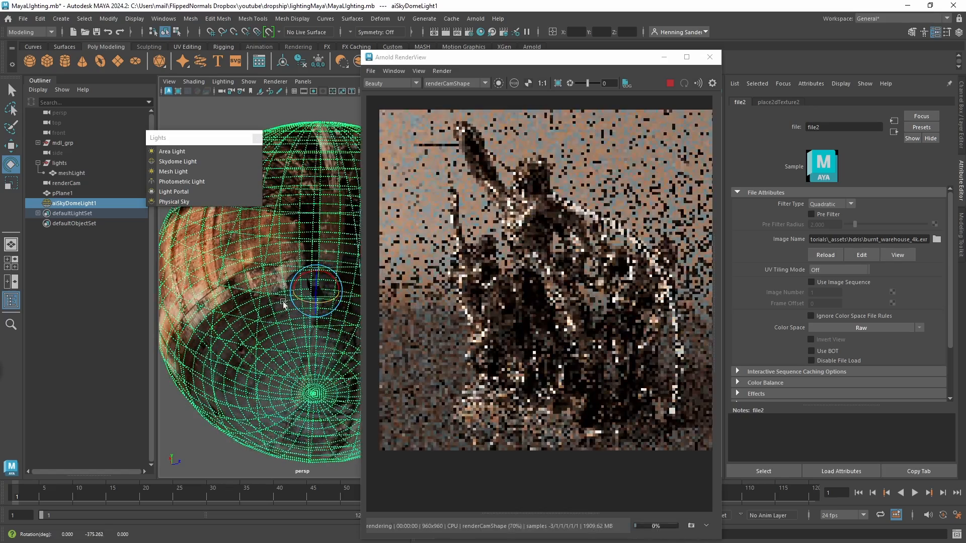
Try the mirrored_ball mapping format on the skydome light and return it to latlong.
left_click(83, 203)
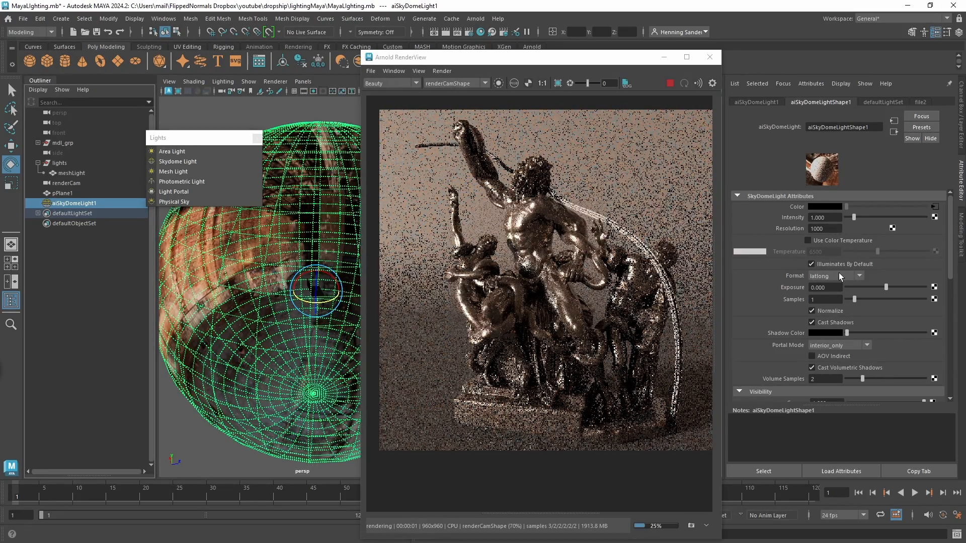
left_click(838, 272)
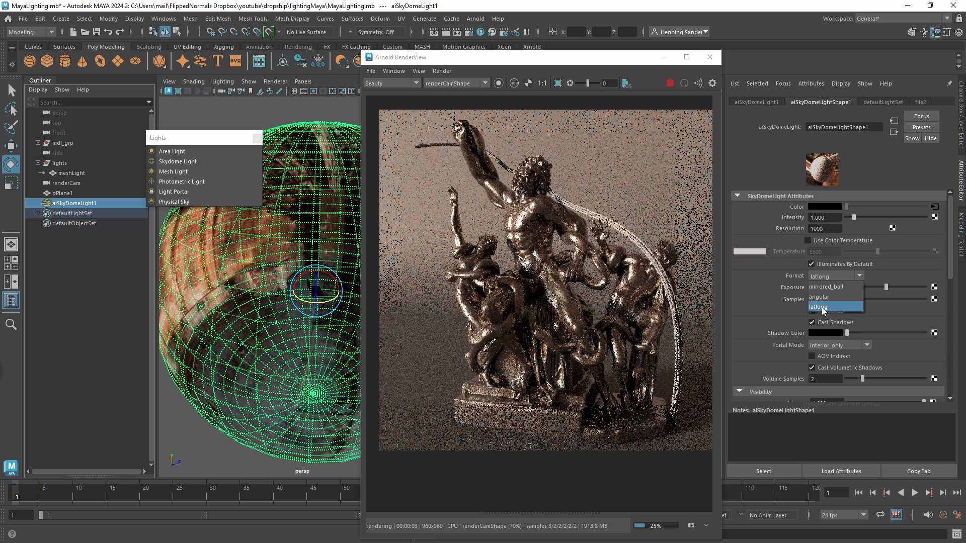
left_click(740, 307)
left_click_drag(241, 370, 263, 336, "alt")
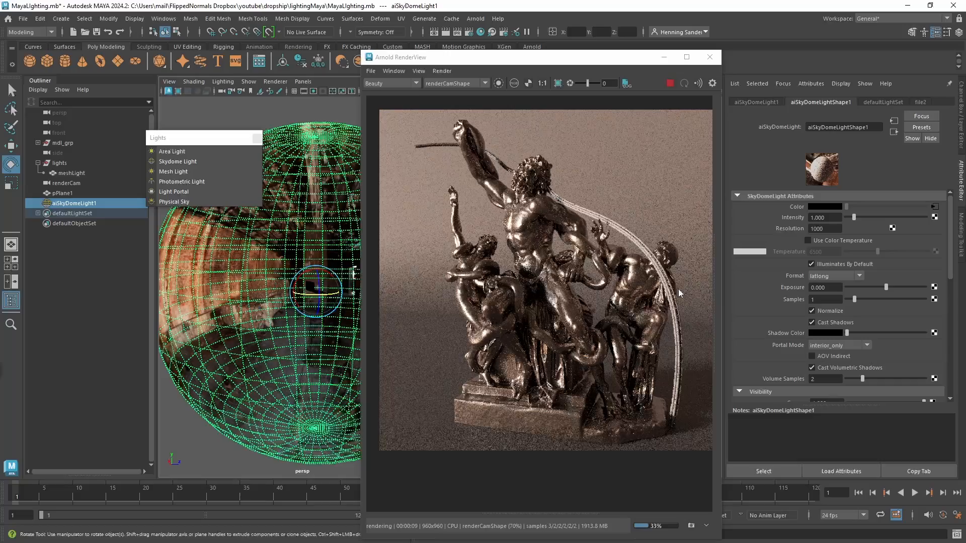
left_click(834, 285)
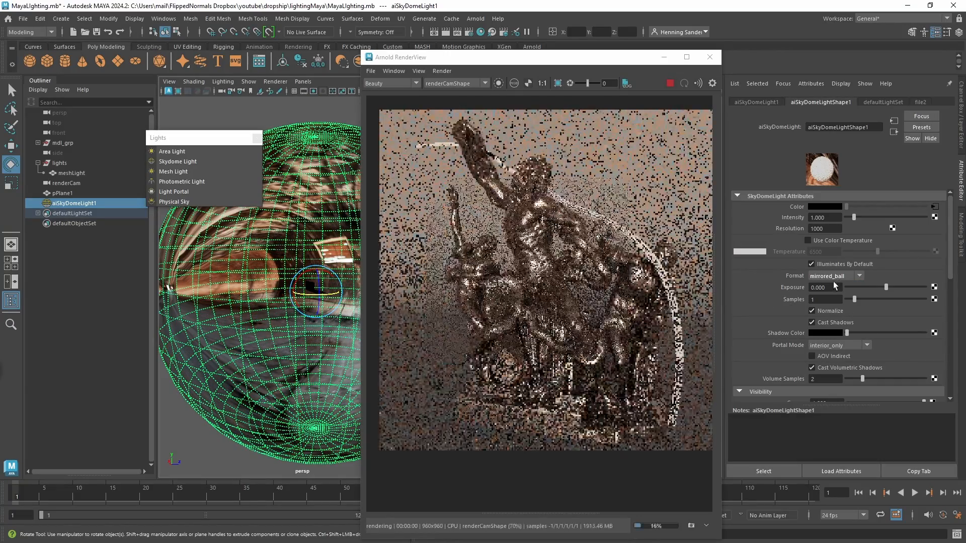
left_click_drag(300, 258, 360, 348, "alt")
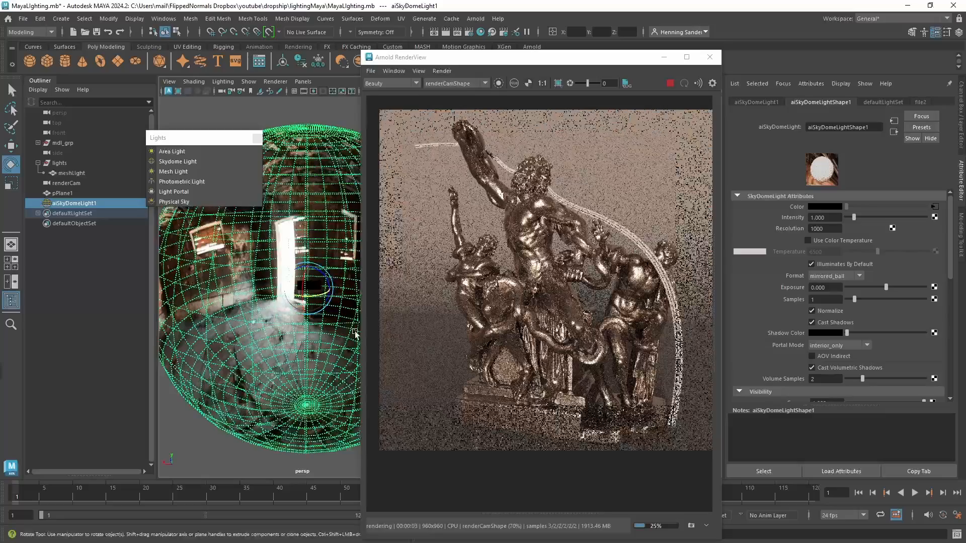
left_click(838, 276)
left_click(826, 306)
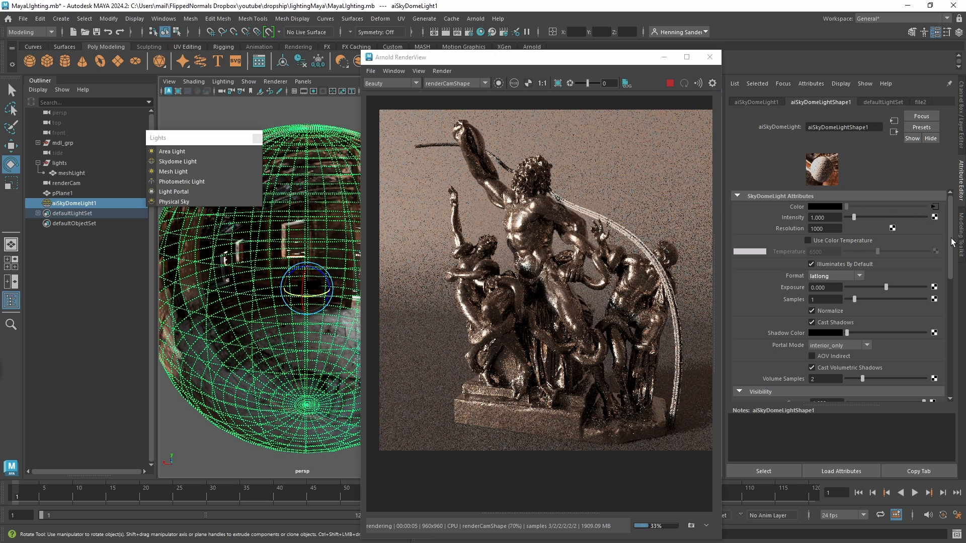
Test the skydome light's diffuse and specular visibility at 0 one at a time, restoring each to 1.
scroll(898, 258, "down", 5)
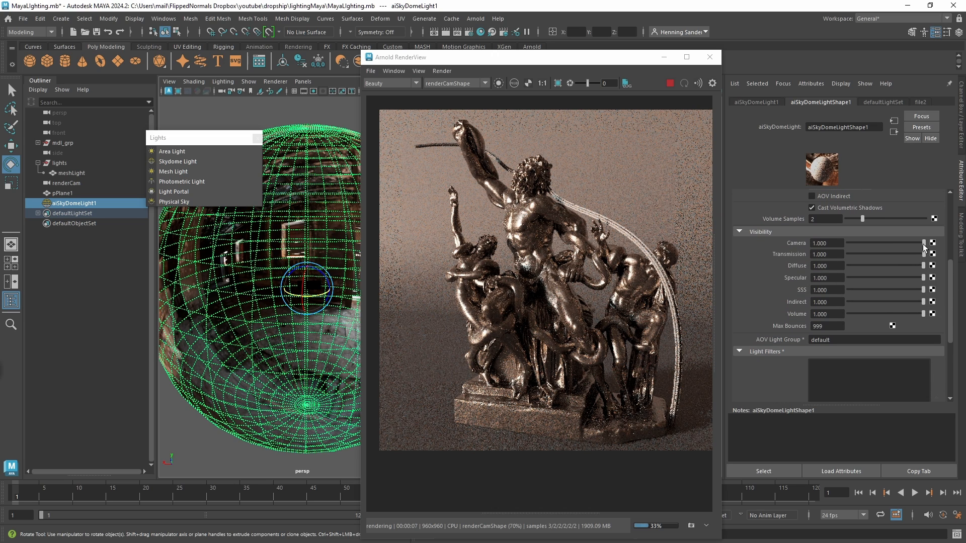
left_click_drag(923, 244, 796, 270)
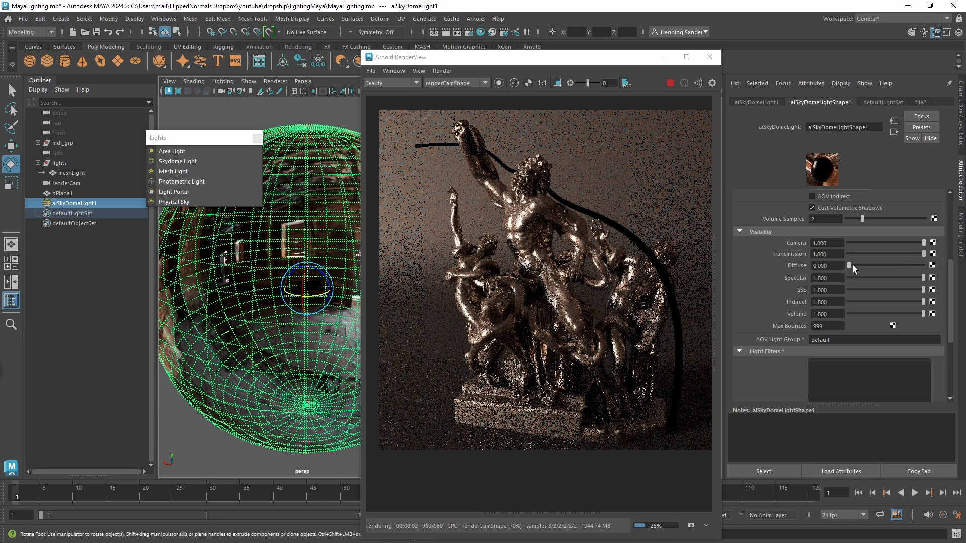
left_click_drag(850, 266, 796, 277)
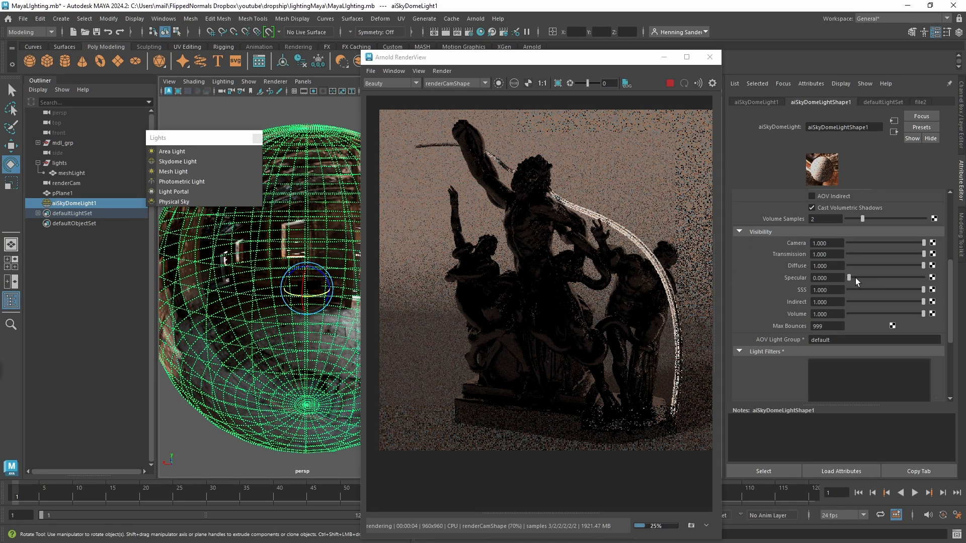
left_click_drag(850, 278, 931, 281)
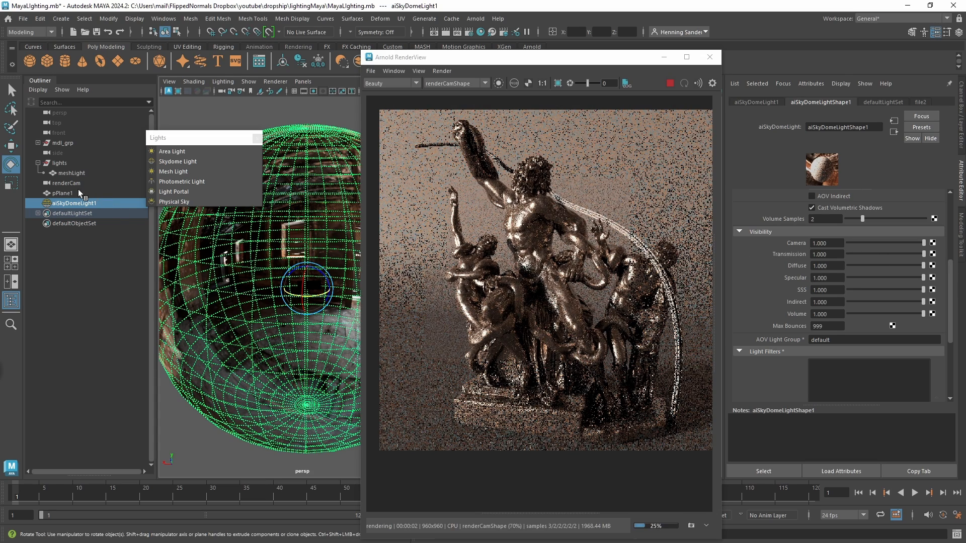
Hide the background plane pPlane1 so the render shows the HDRI behind the statue.
key("q")
left_click(401, 204)
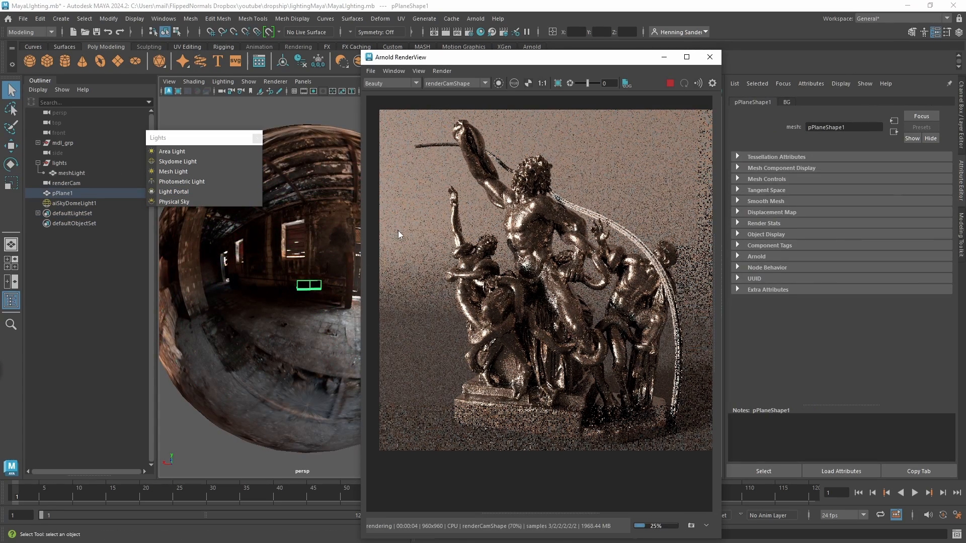
scroll(403, 225, "up", 2)
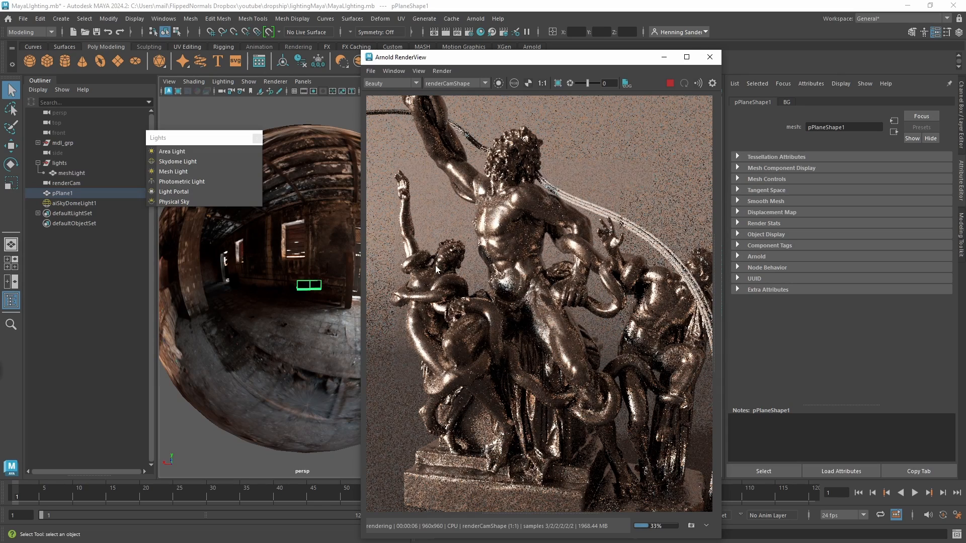
key("h")
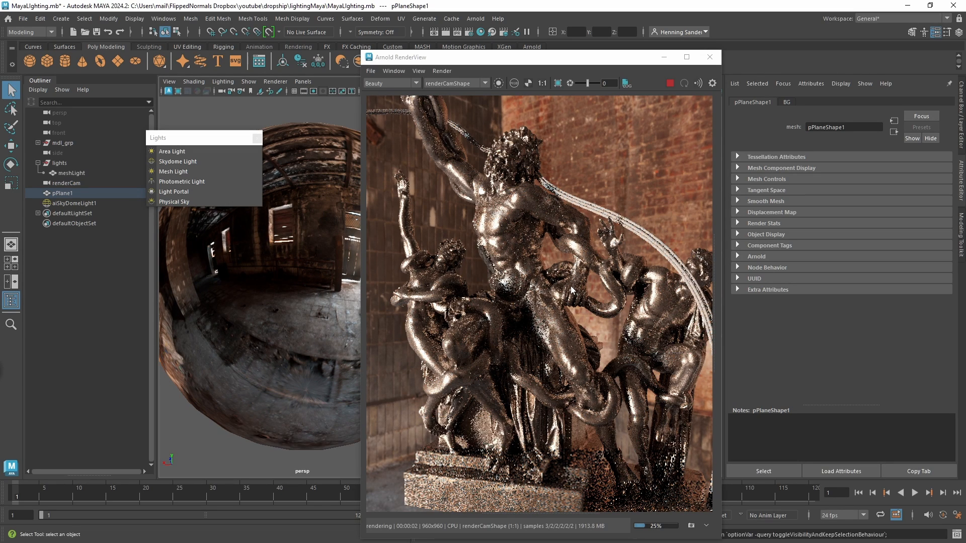
scroll(572, 285, "down", 2)
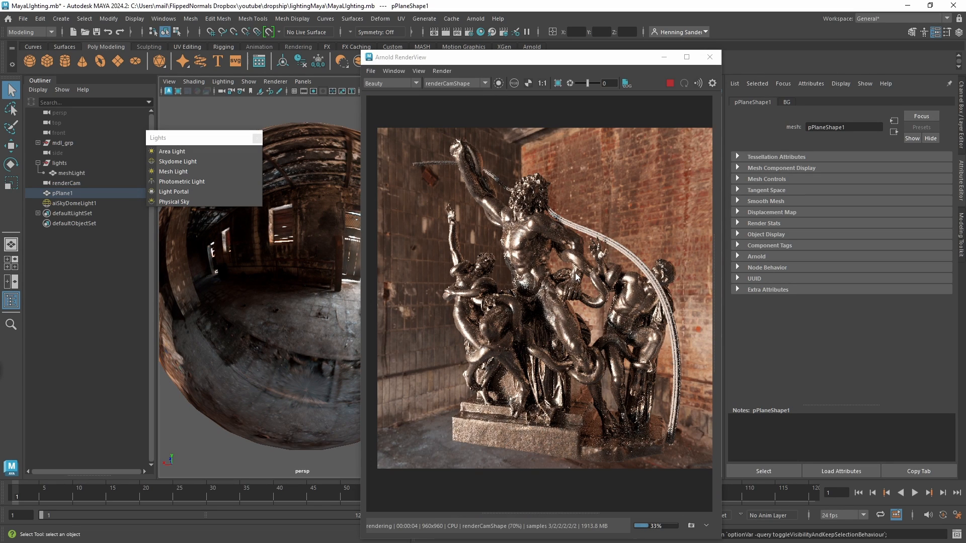
Try a camera visibility of 0 on the skydome light and restore it to 1.
left_click(62, 204)
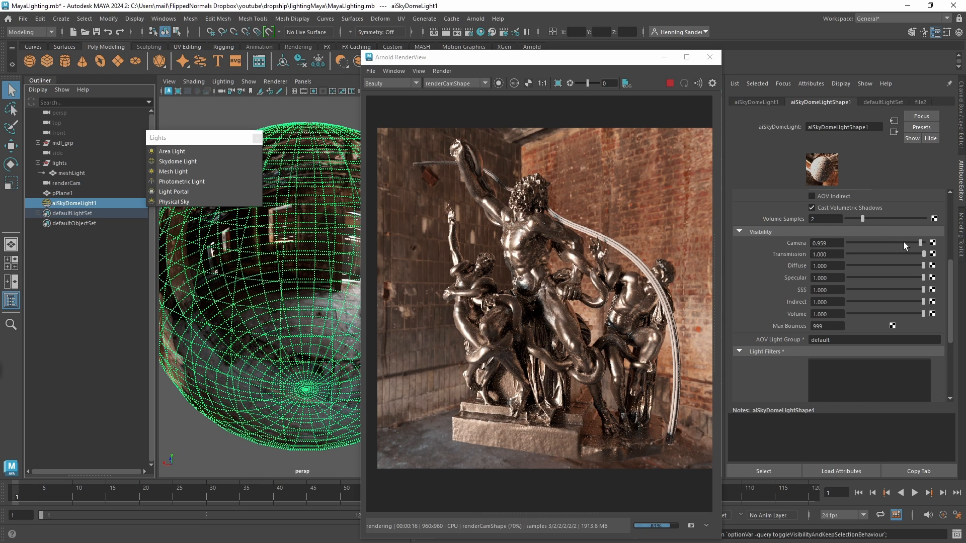
left_click_drag(903, 242, 845, 243)
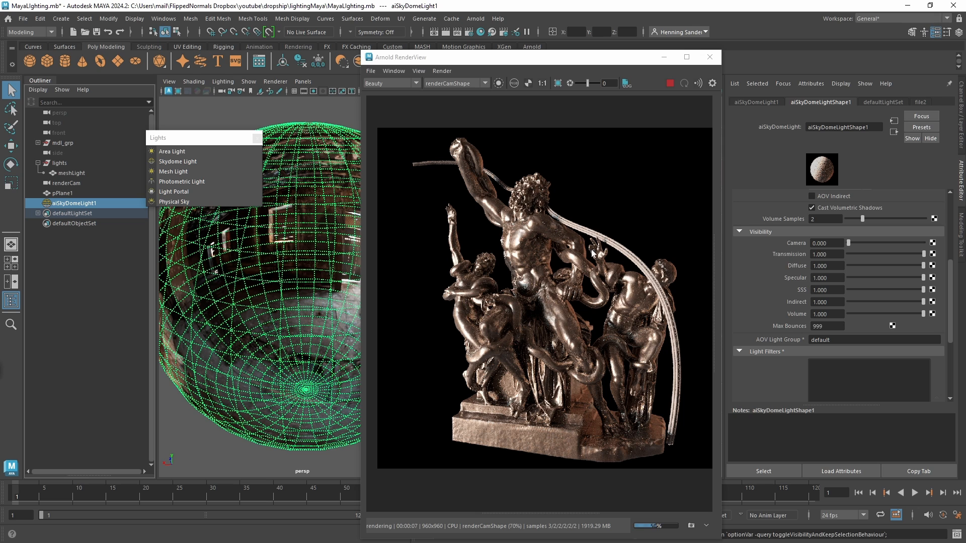
left_click_drag(850, 243, 926, 243)
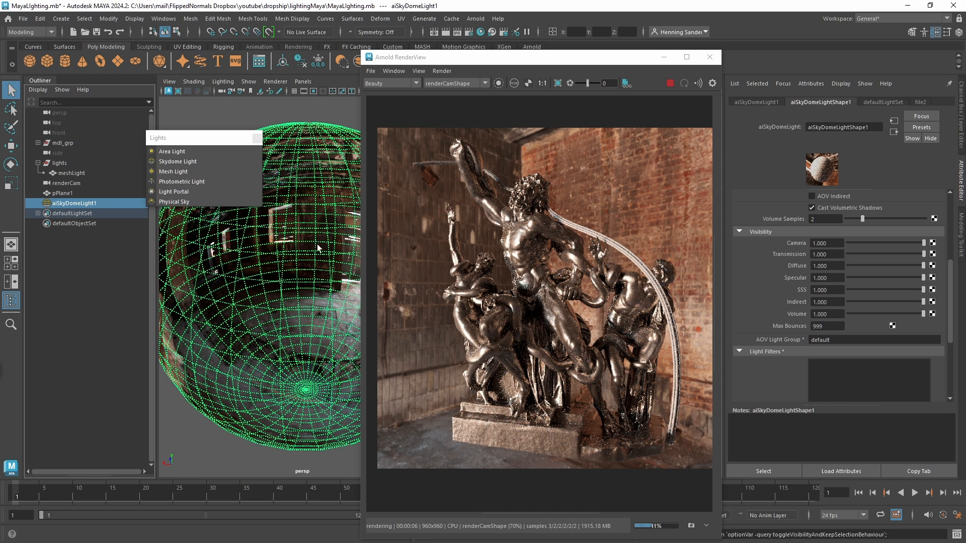
Unhide the background plane pPlane1 and delete the skydome light aiSkyDomeLight1 from the scene.
left_click(71, 153)
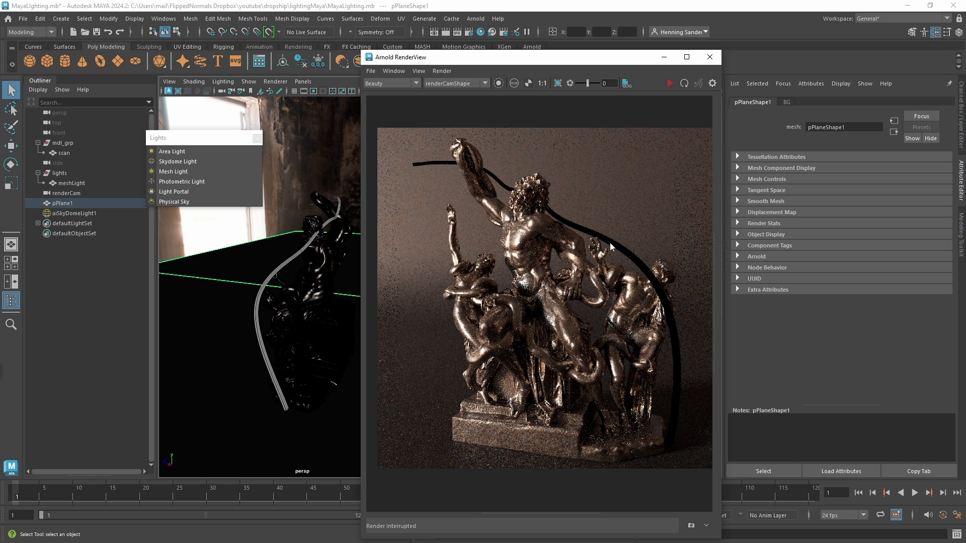
left_click(259, 316)
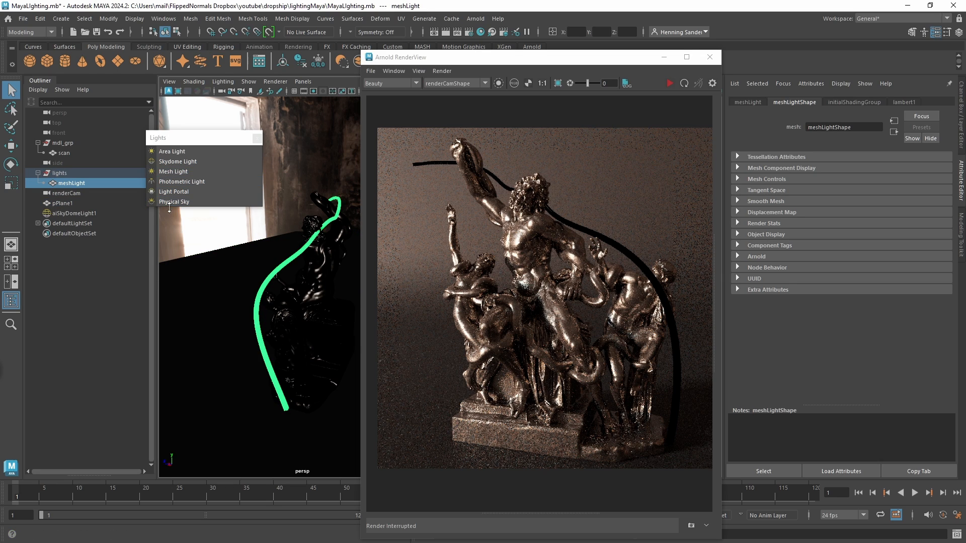
left_click(83, 214)
key("Delete")
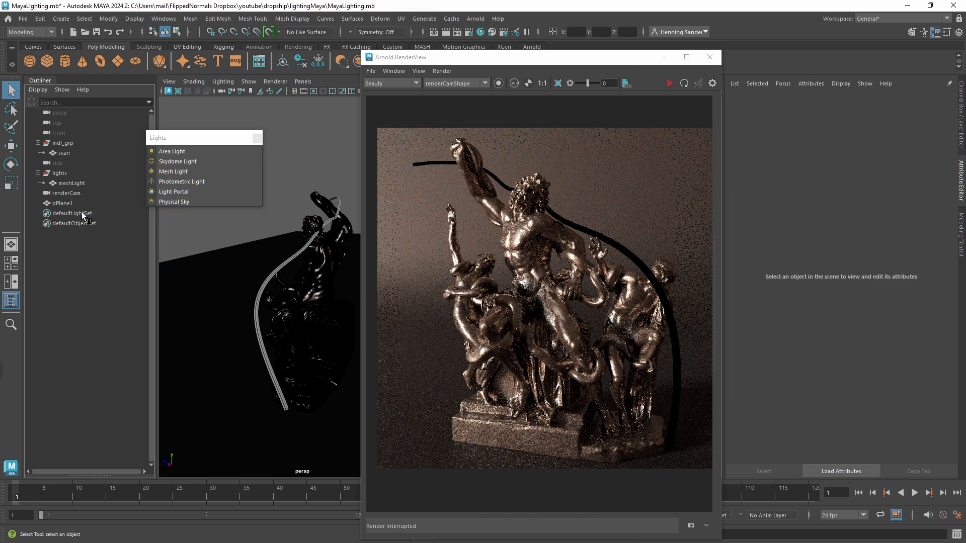
Start the Arnold render and convert the curved meshLight tube into an Arnold mesh light.
left_click(84, 184)
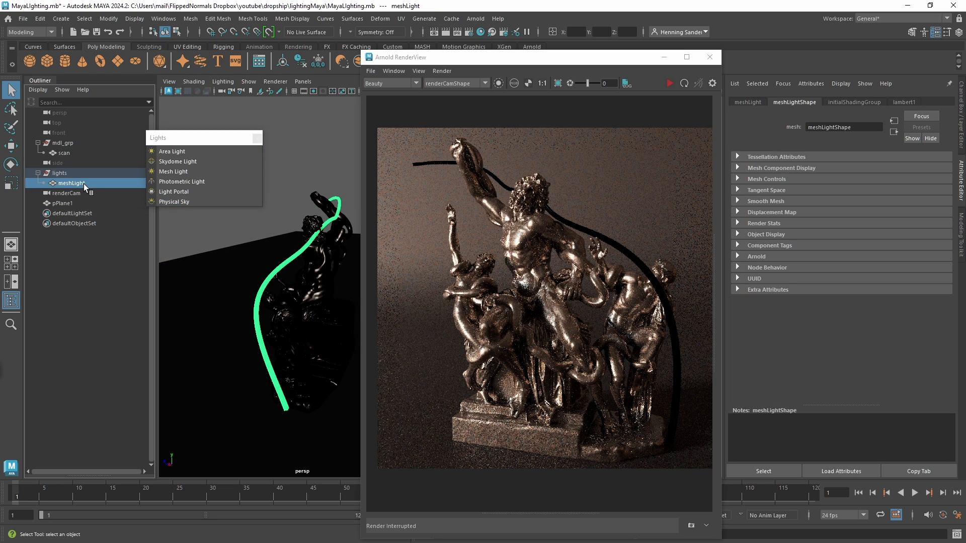
left_click(670, 83)
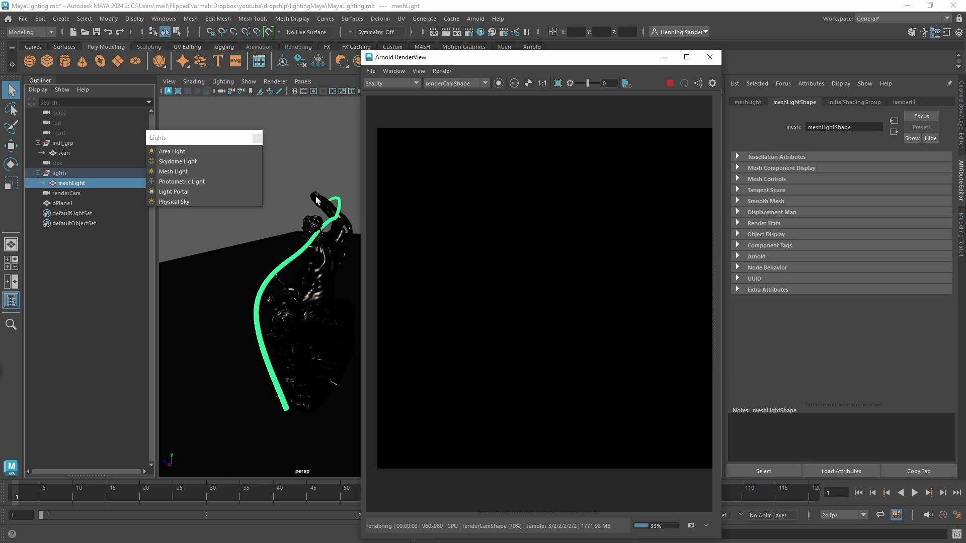
left_click_drag(298, 261, 334, 217, "alt")
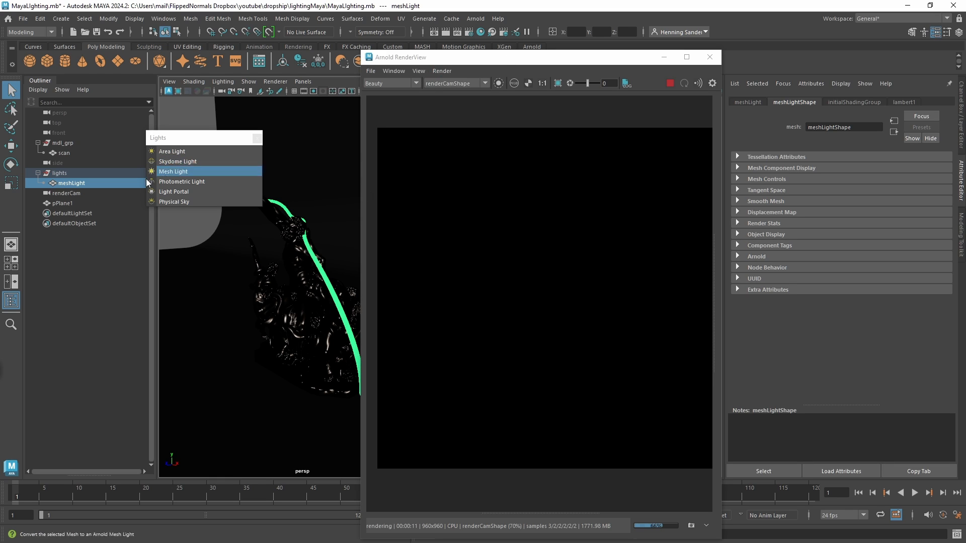
left_click(198, 170)
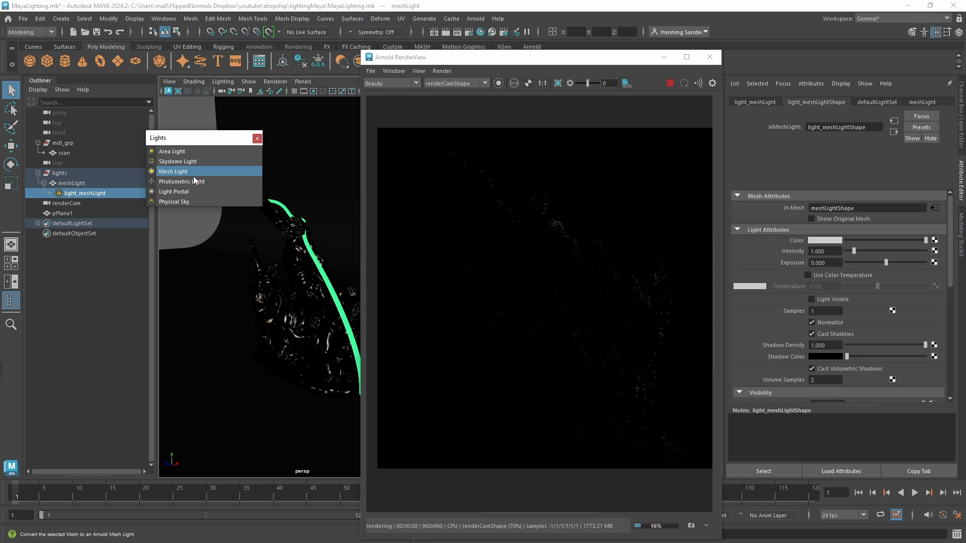
Set the mesh light's exposure to 10 and turn on Light Visible.
left_click(827, 261)
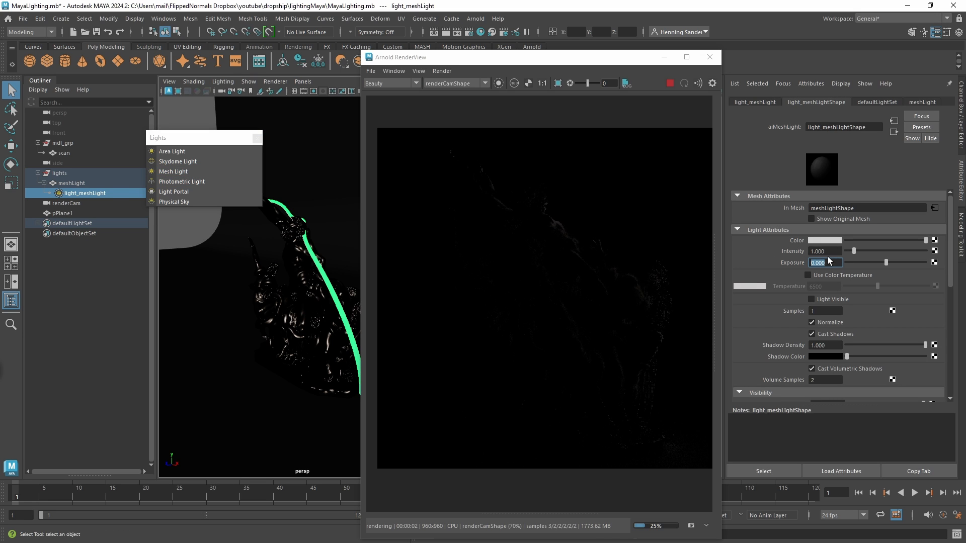
type("10")
key("Return")
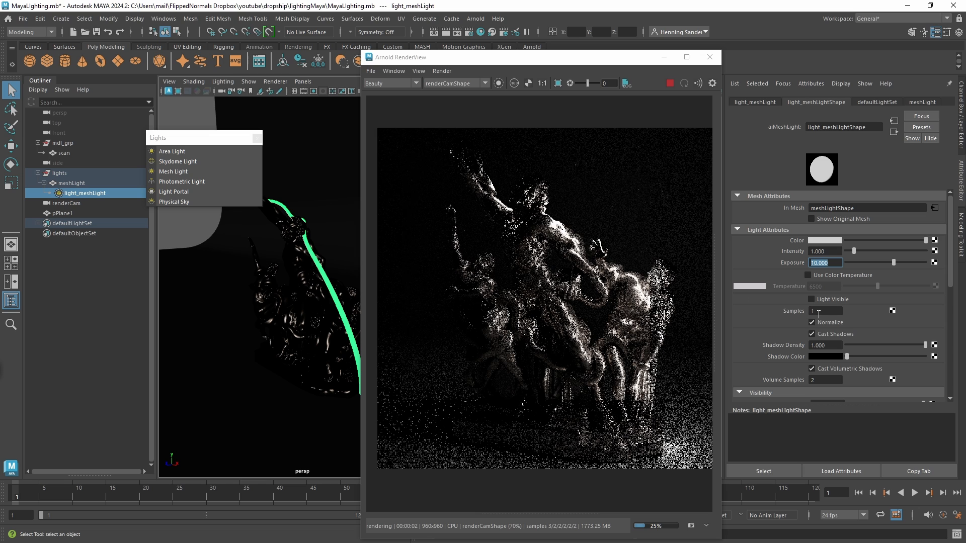
left_click(825, 300)
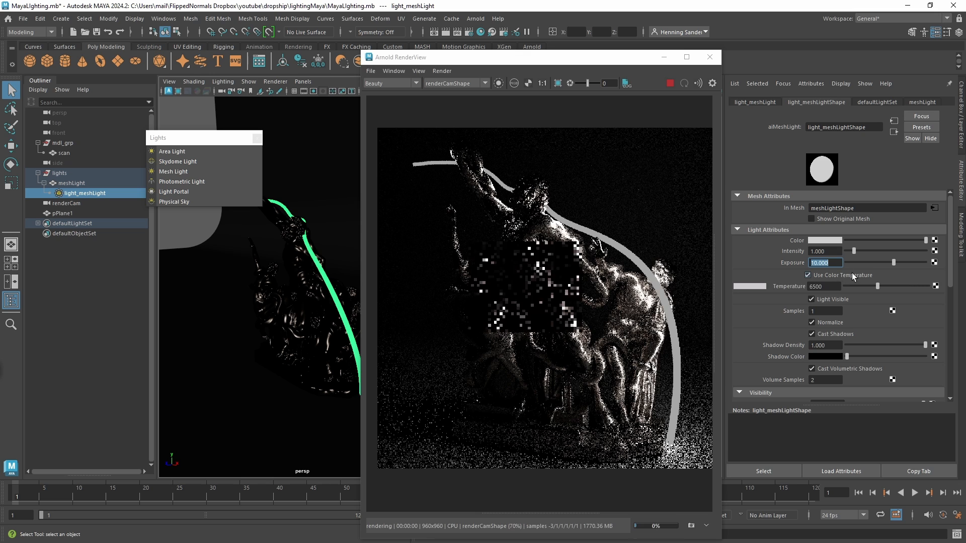
Enable color temperature on the mesh light with a warm orange value of 1773 and turn off Light Visible.
left_click(854, 275)
left_click_drag(877, 285, 852, 286)
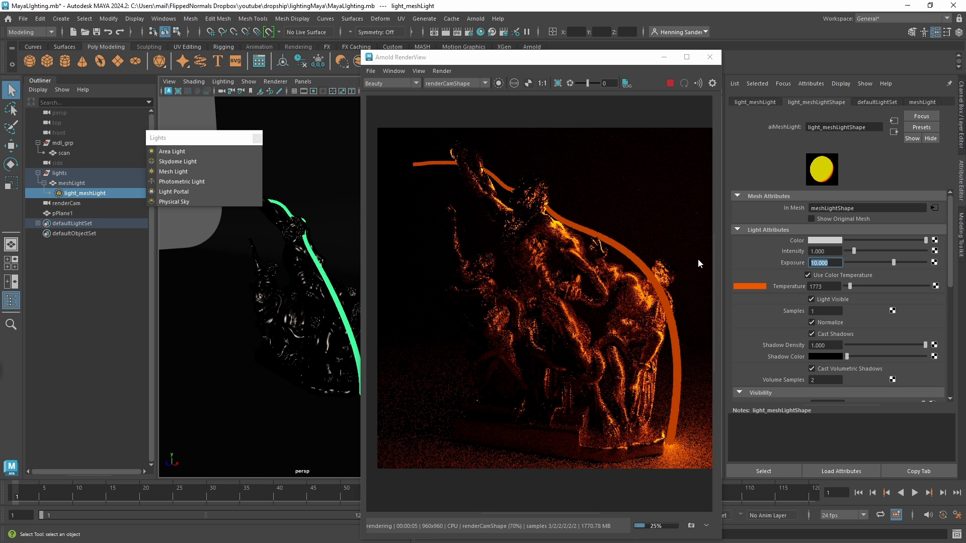
left_click(812, 299)
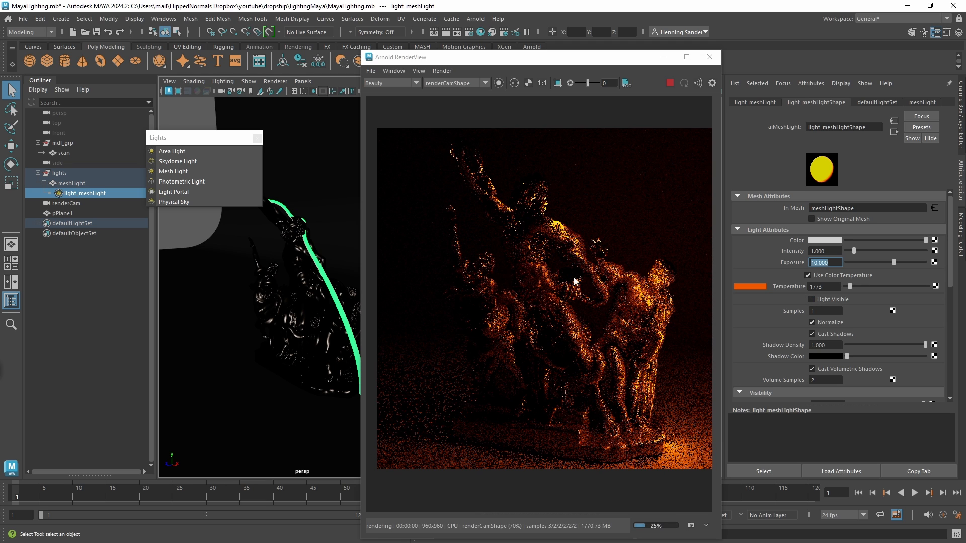
Set the mesh light's samples to 3 and review its visibility settings.
left_click_drag(283, 291, 257, 316, "alt")
right_click_drag(257, 316, 296, 347, "alt")
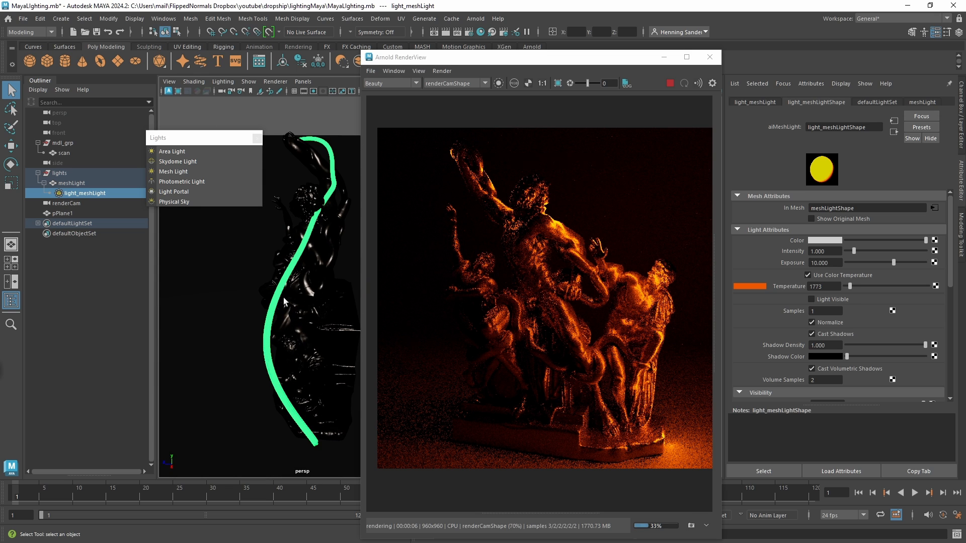
mouse_move(293, 344)
left_mouse_down("alt")
mouse_move(334, 422)
mouse_move(260, 392)
mouse_move(280, 362)
mouse_move(274, 332)
mouse_move(287, 343)
left_mouse_up("alt")
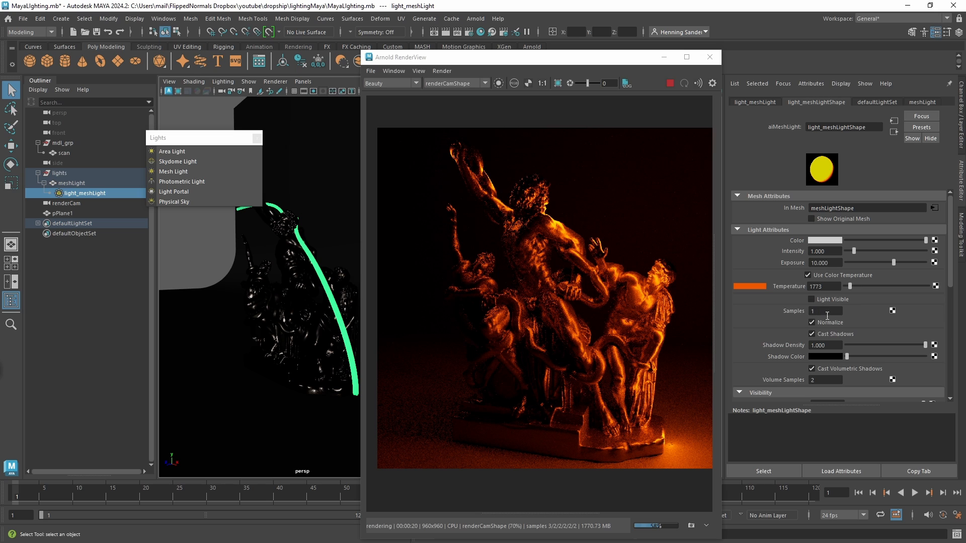
type("3")
key("Return")
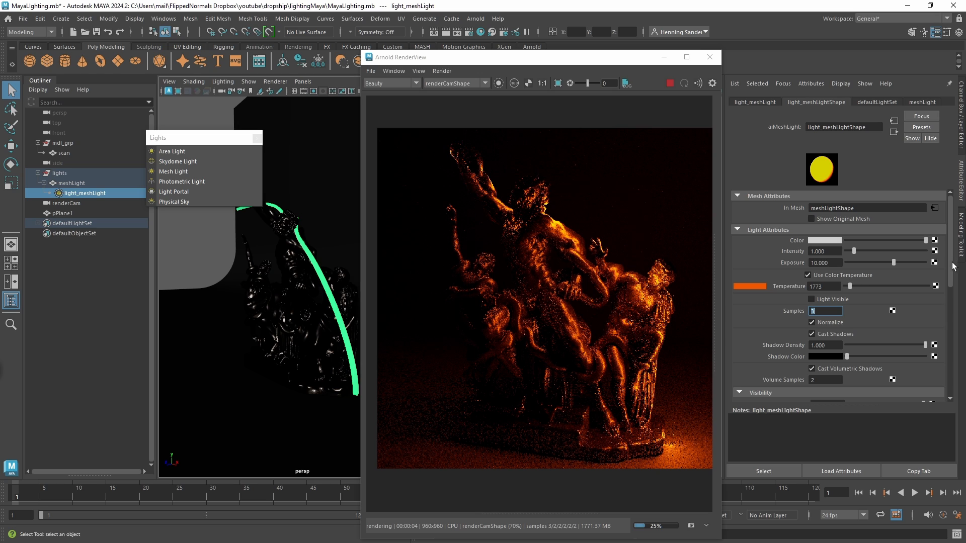
left_click_drag(951, 269, 951, 317)
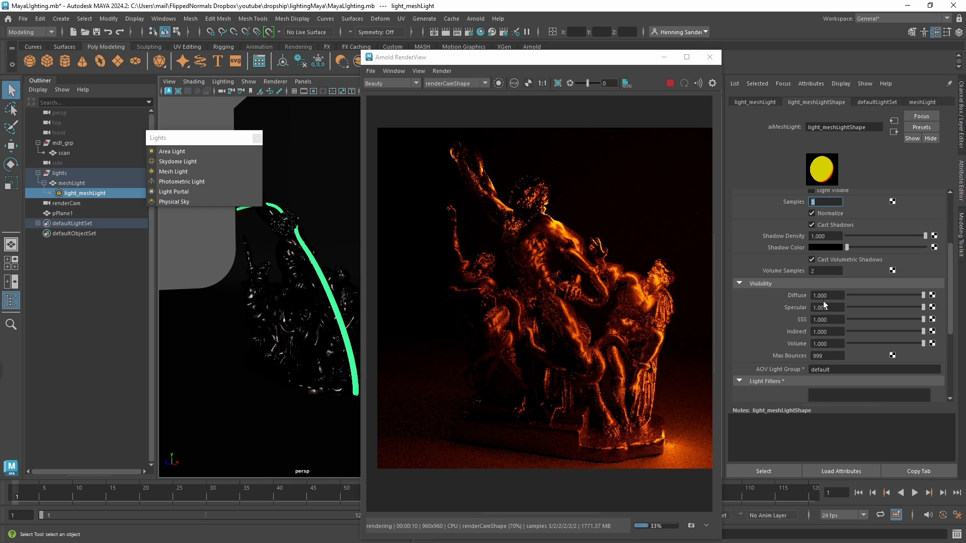
left_click_drag(950, 300, 950, 244)
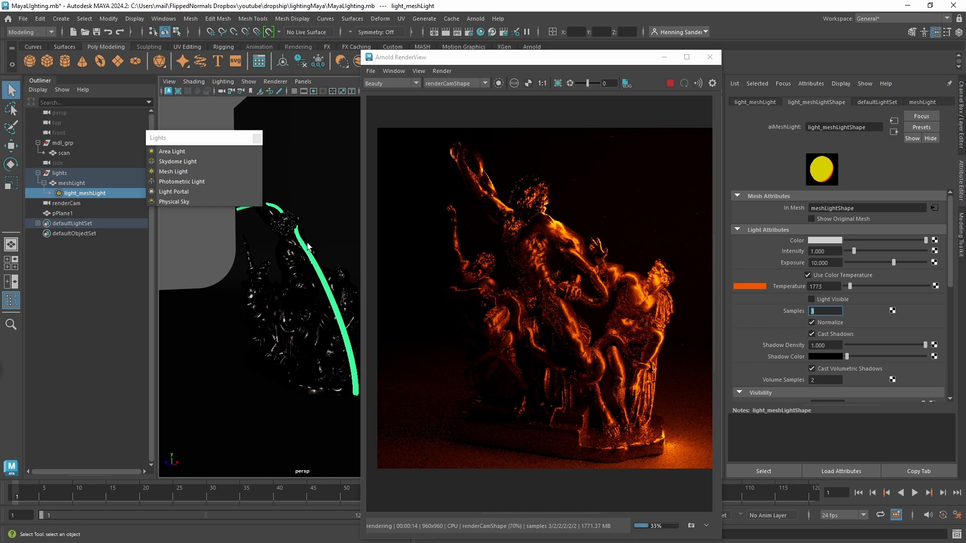
Add an Arnold skydome light and connect a File texture to its color.
left_click(209, 161)
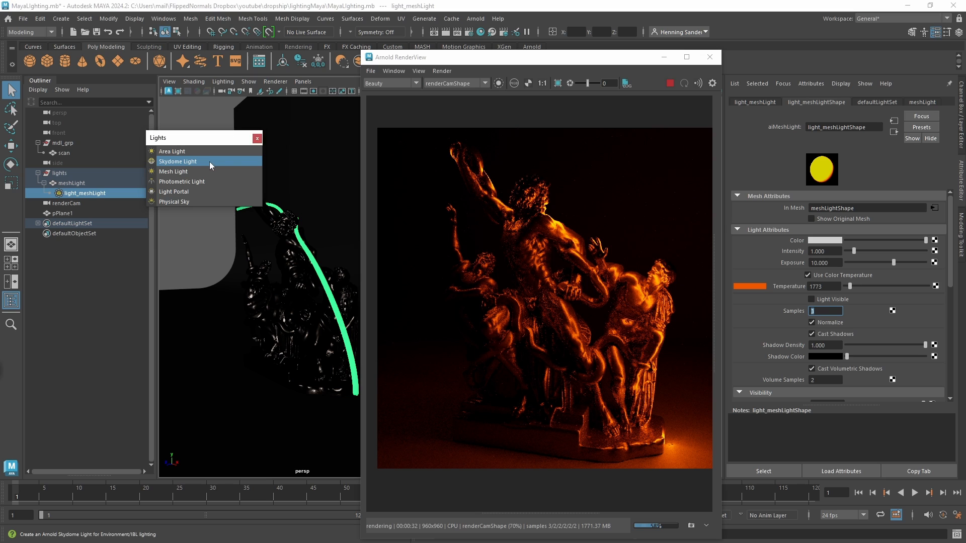
left_click_drag(950, 268, 945, 204)
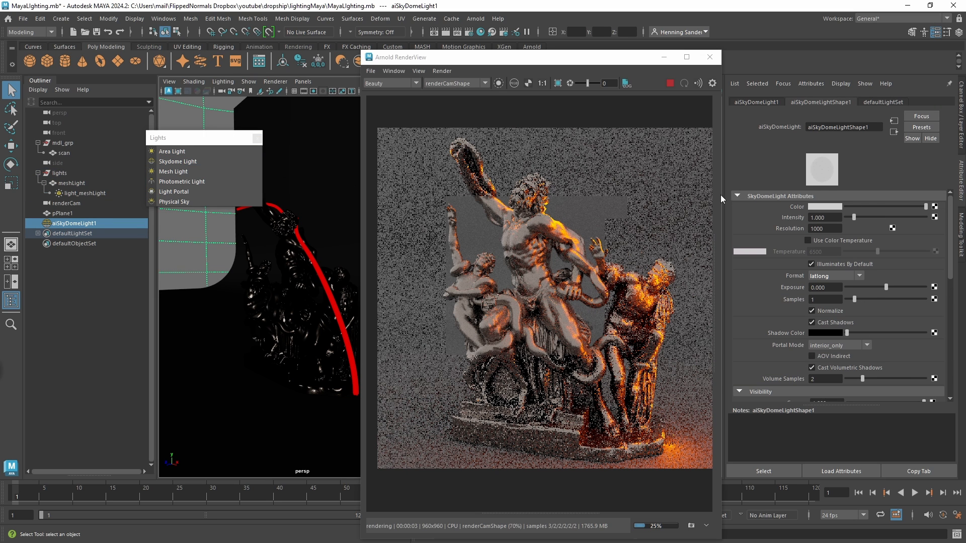
left_click(934, 217)
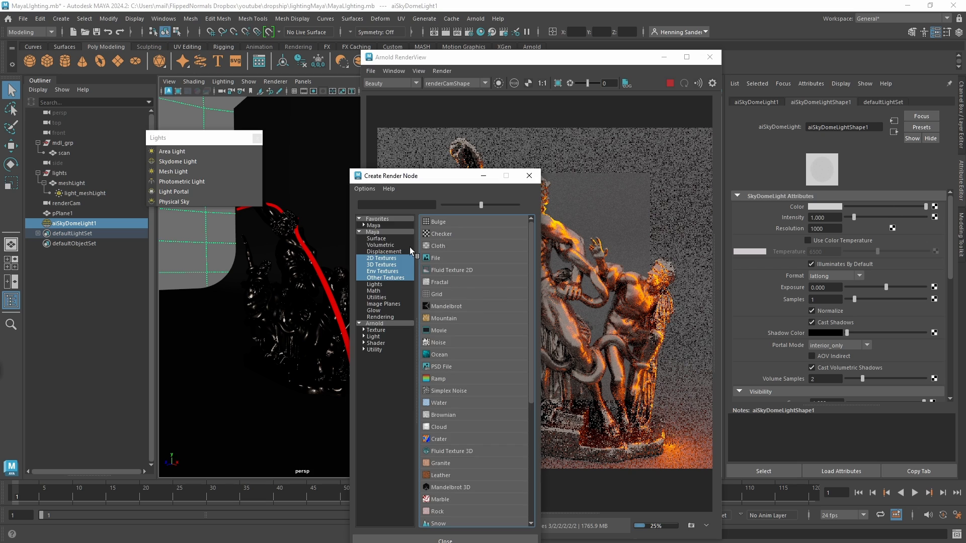
left_click(433, 257)
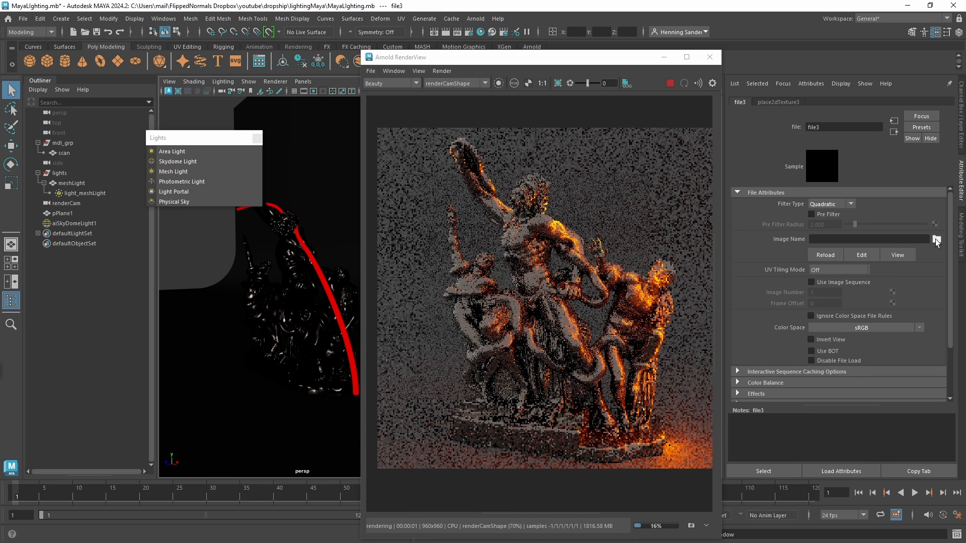
Load the HDRI image dikhololo_night_2k.hdr into the skydome light's file texture.
left_click(936, 239)
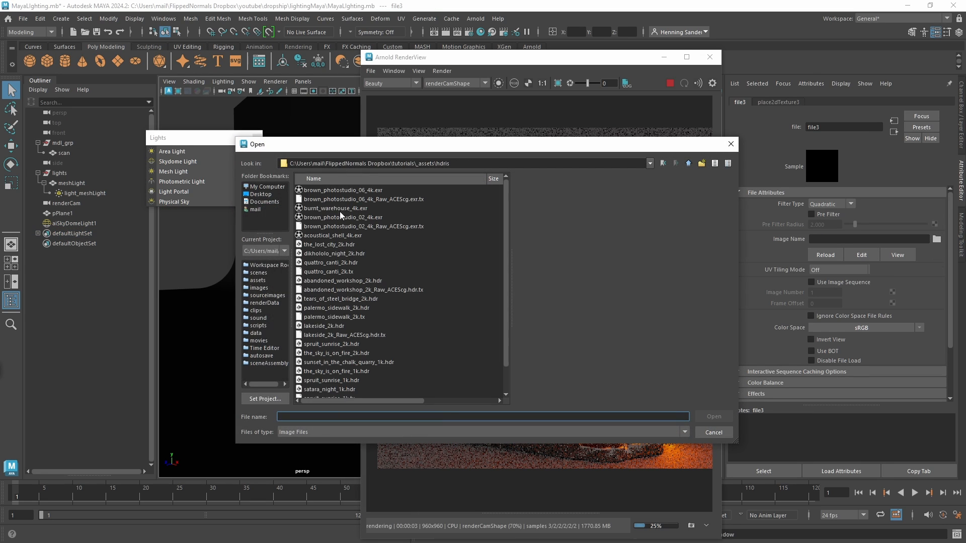
left_click(326, 236)
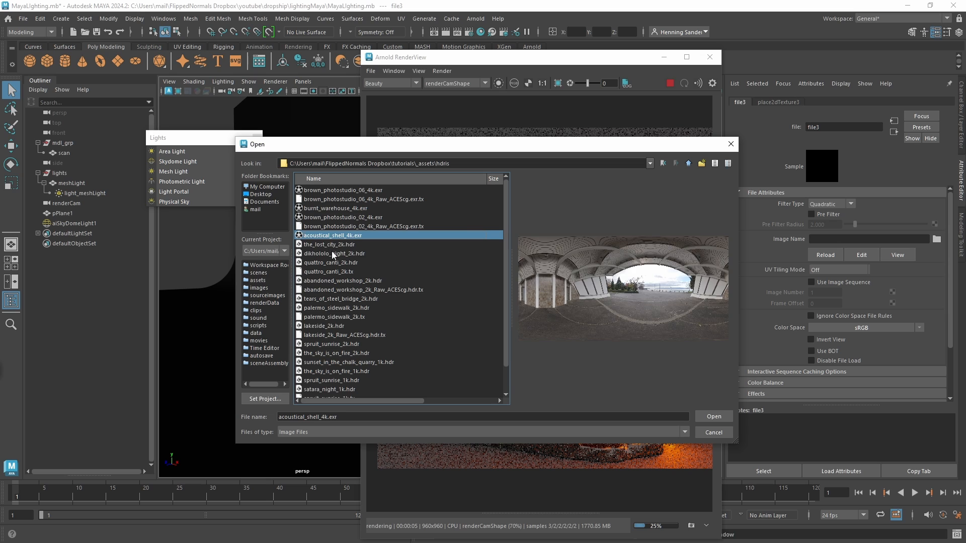
left_click(333, 254)
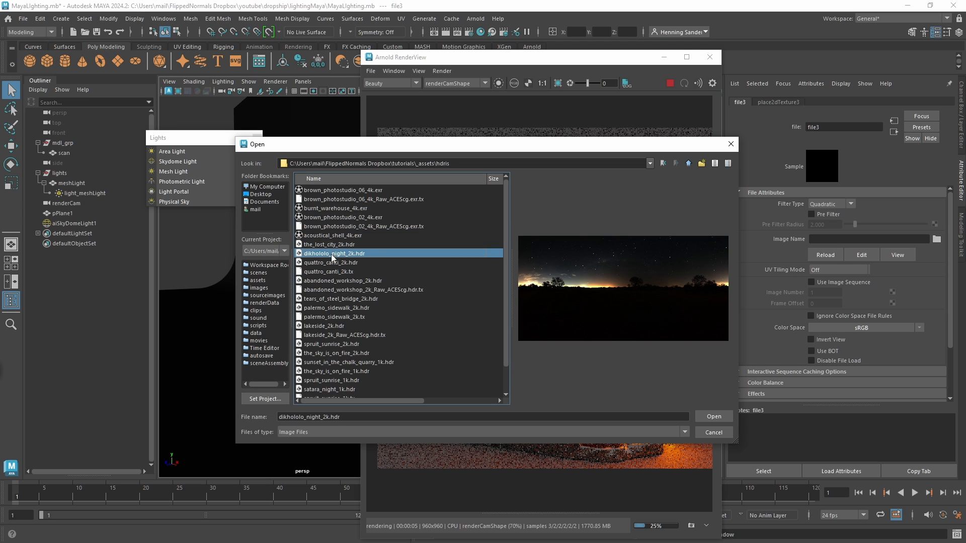
left_click(714, 416)
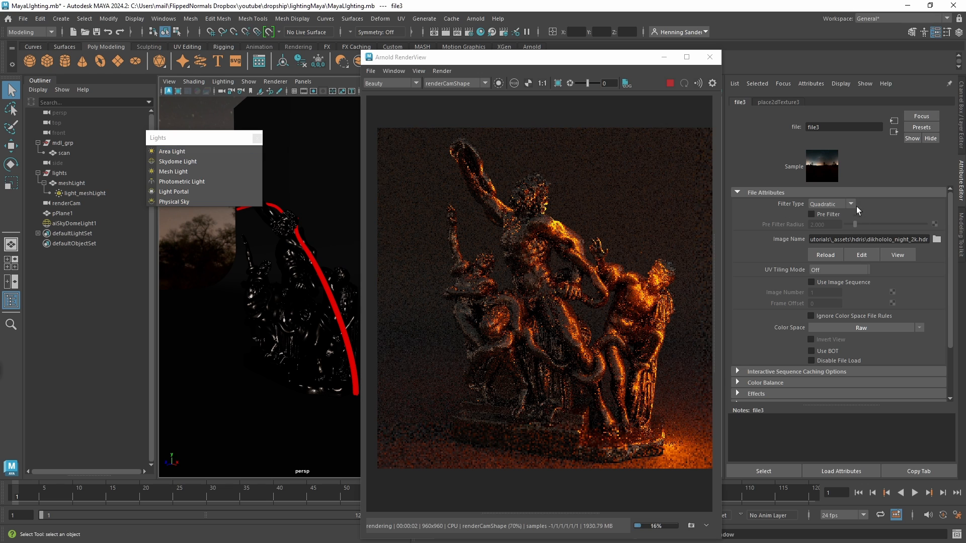
Lower the skydome light's intensity to 0.62 and close the floating list of Arnold lights.
left_click(893, 132)
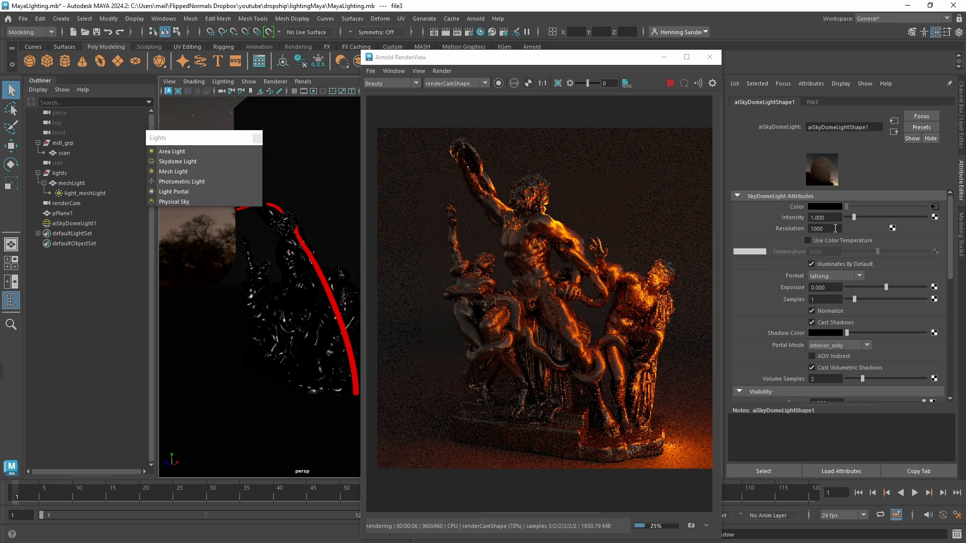
left_click_drag(833, 217, 815, 217, "ctrl")
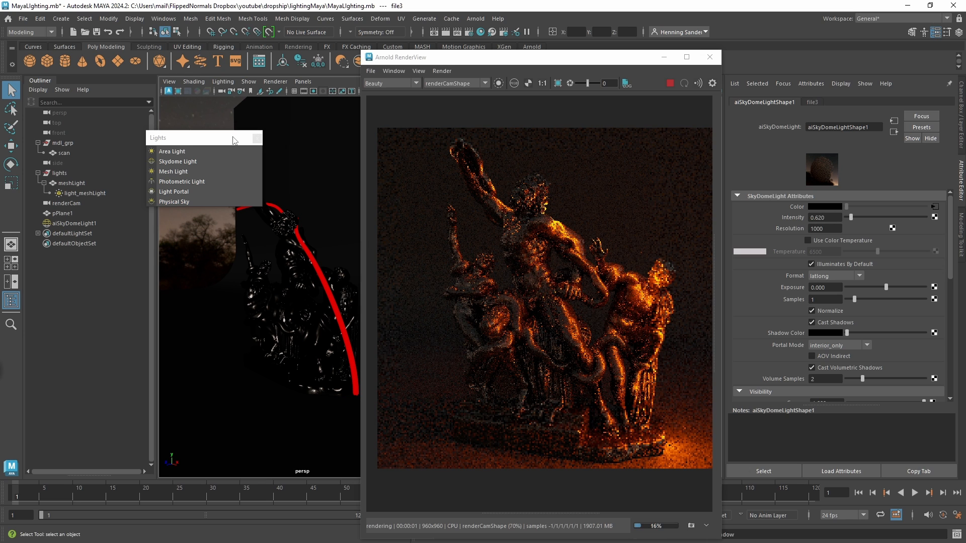
left_click_drag(216, 137, 204, 130)
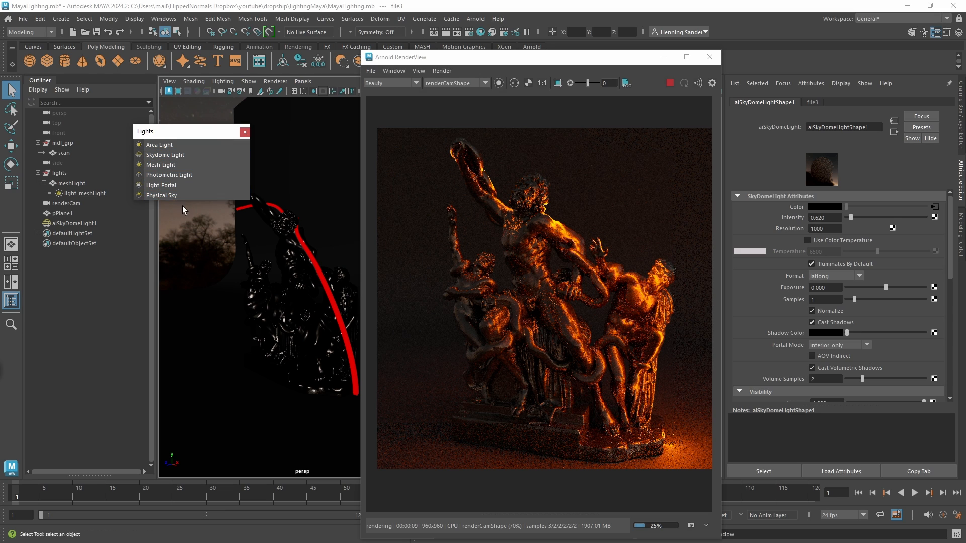
left_click(245, 132)
Create a Maya spot light and place it above the statue, rotated to shine straight down.
left_click(61, 19)
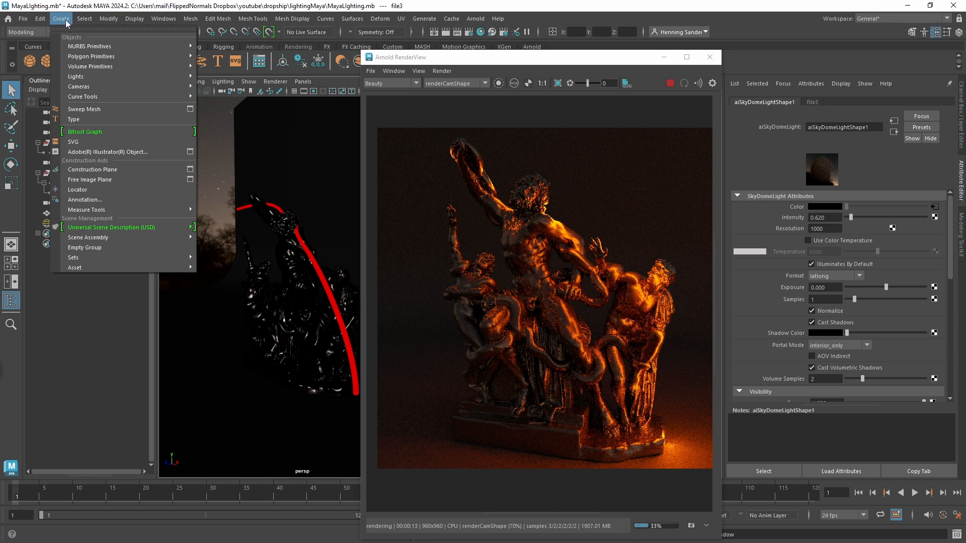
mouse_move(123, 77)
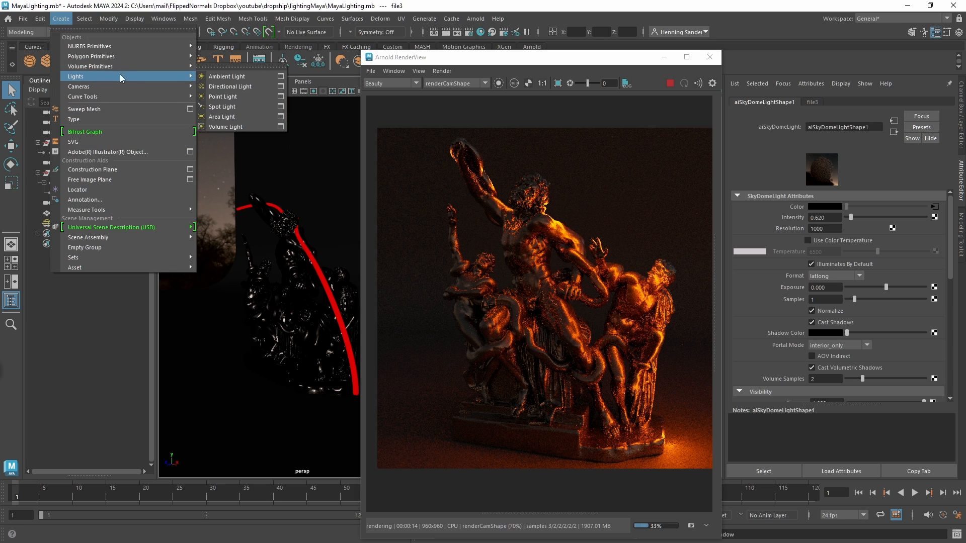
left_click(235, 107)
key("e")
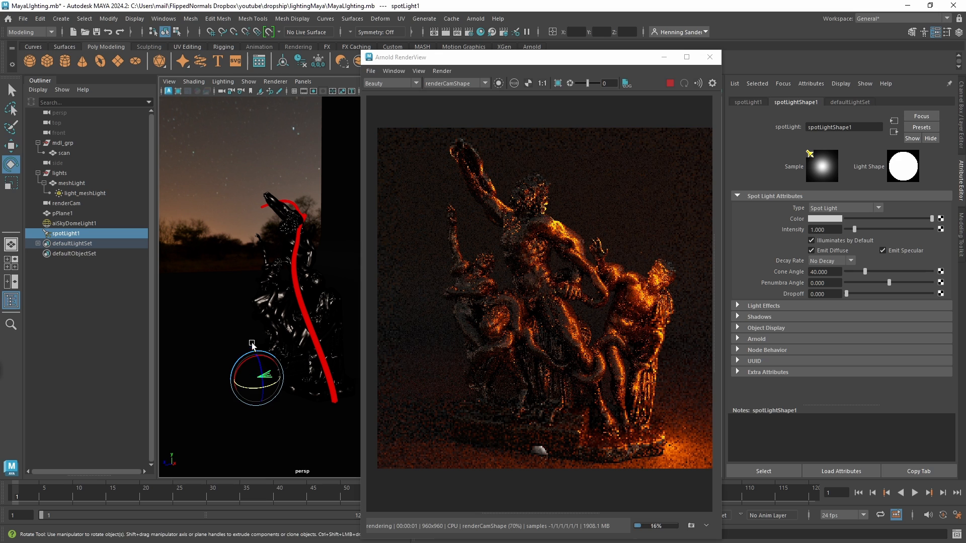
left_click_drag(251, 363, 260, 154)
key("w")
key("r")
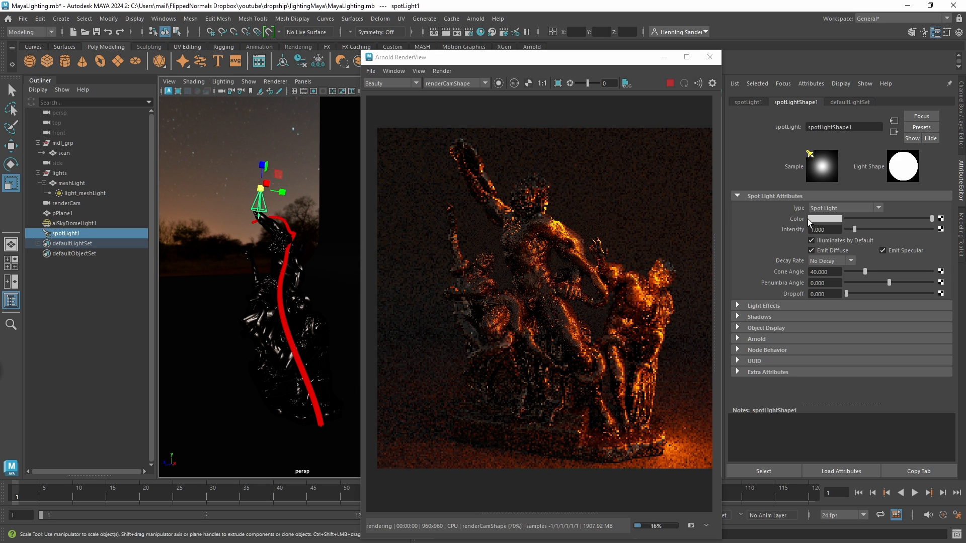
Set the spot light's Arnold exposure to 5, leaving its intensity at 1.
left_click(813, 229)
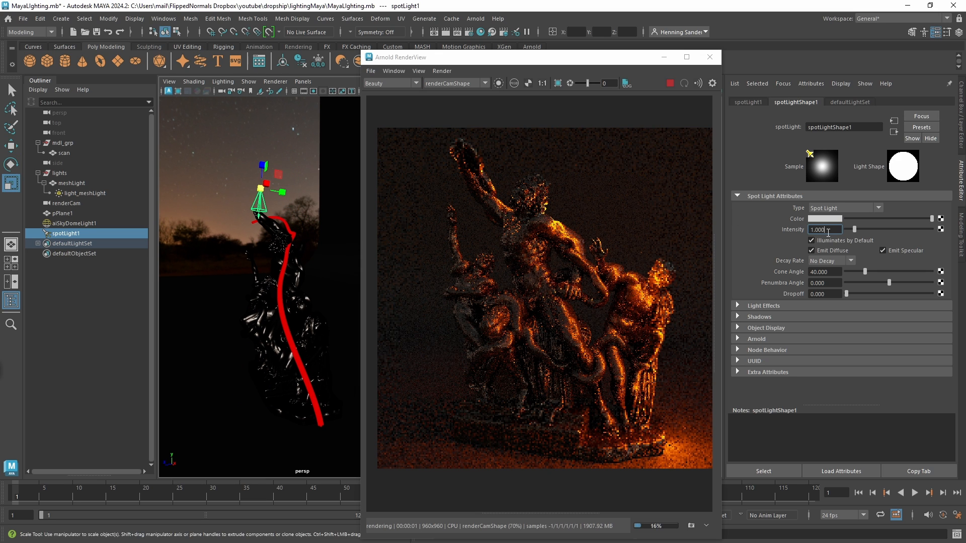
left_click(764, 338)
double_click(820, 375)
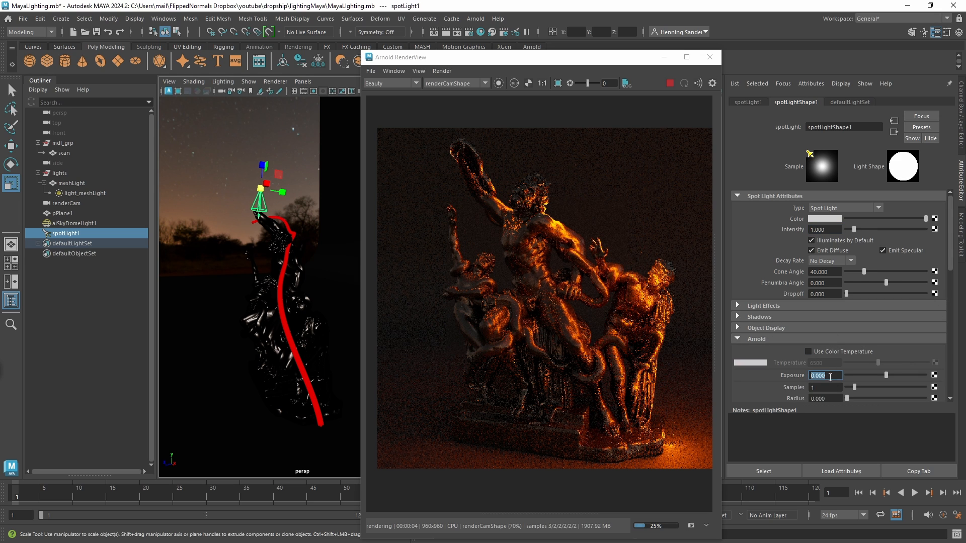
type("5")
key("Return")
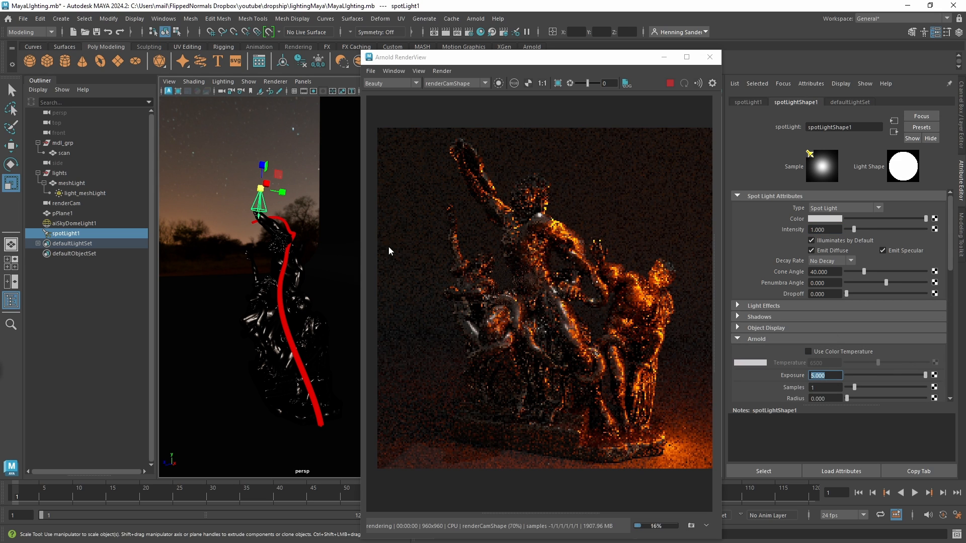
Move the spot light higher along its vertical axis so it hangs further above the statue.
left_click_drag(222, 255, 182, 273, "alt")
mouse_move(264, 206)
left_mouse_down("alt")
mouse_move(300, 235)
mouse_move(294, 188)
mouse_move(279, 203)
mouse_move(307, 186)
mouse_move(292, 182)
mouse_move(275, 215)
mouse_move(265, 214)
left_mouse_up("alt")
key("w")
middle_click_drag(265, 213, 266, 221, "alt")
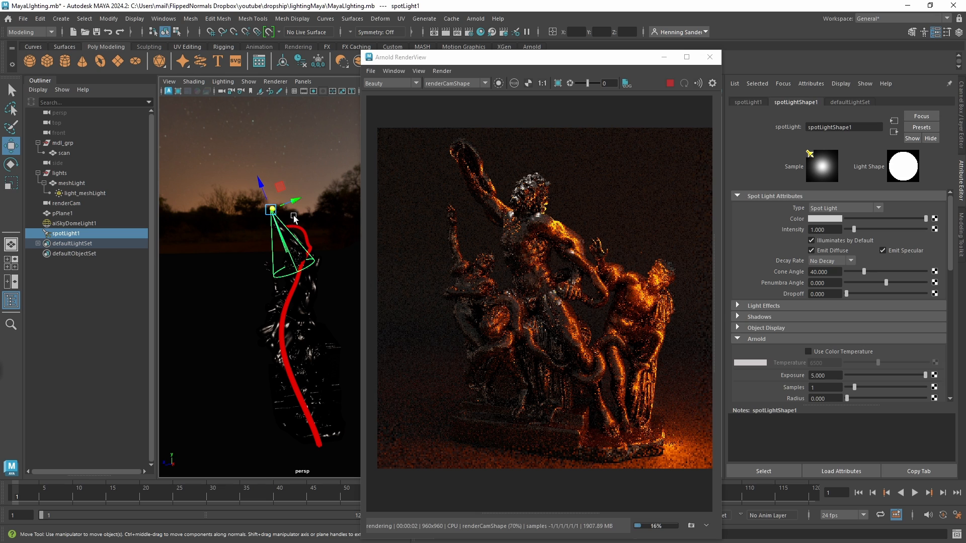
mouse_move(262, 185)
left_mouse_down()
mouse_move(246, 147)
mouse_move(268, 189)
left_mouse_up()
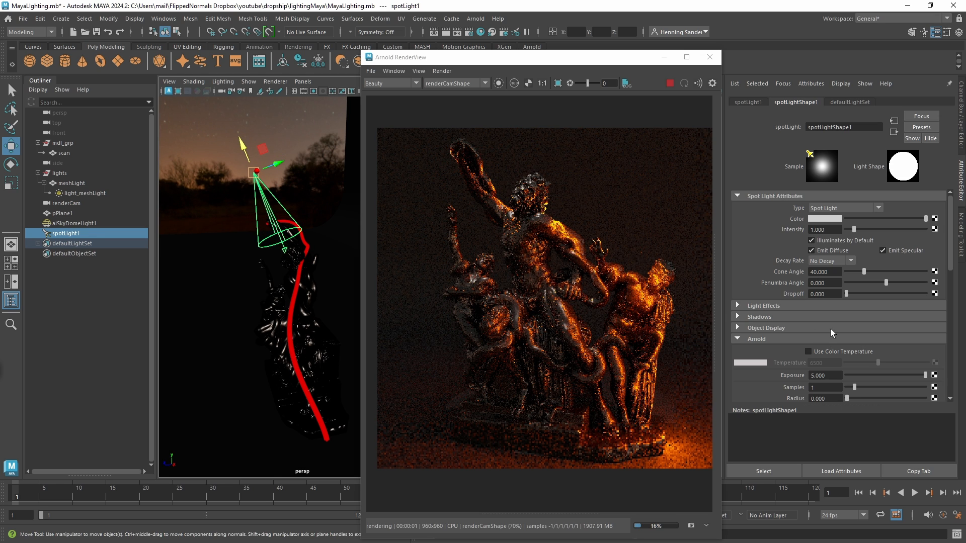
Set the spot light's Arnold exposure to 10.
double_click(829, 375)
type("10")
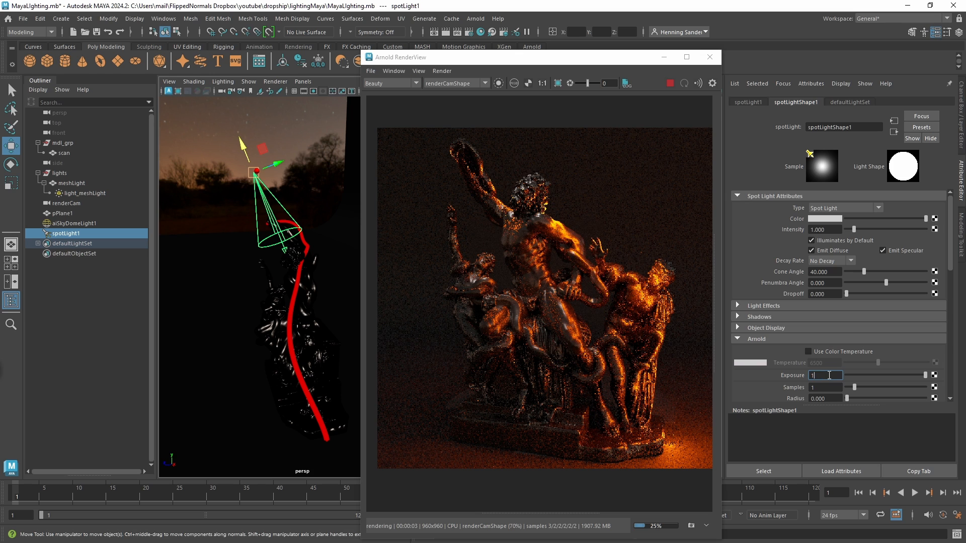
key("Return")
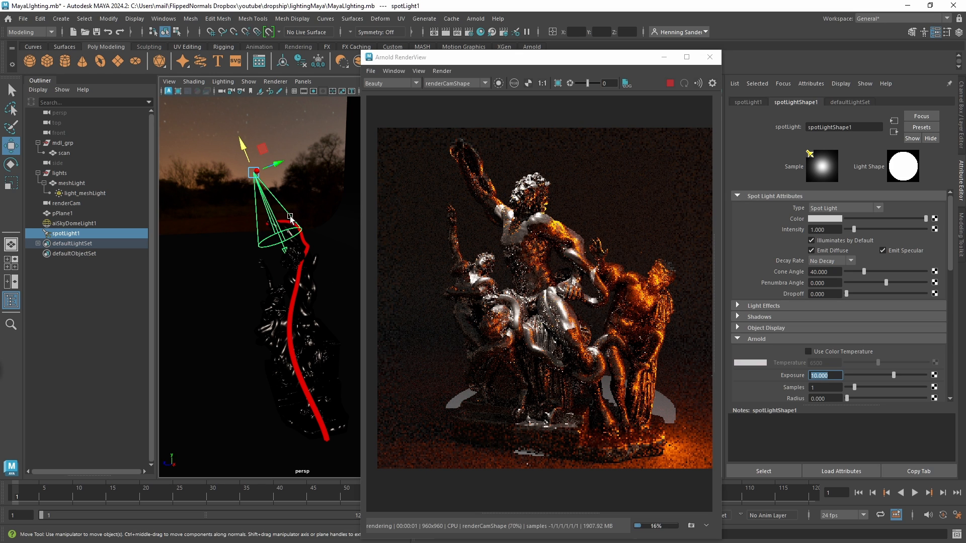
Narrow the spot light's cone angle to about 27.7 to confine the beam to the central figure.
left_click_drag(218, 267, 391, 234, "alt")
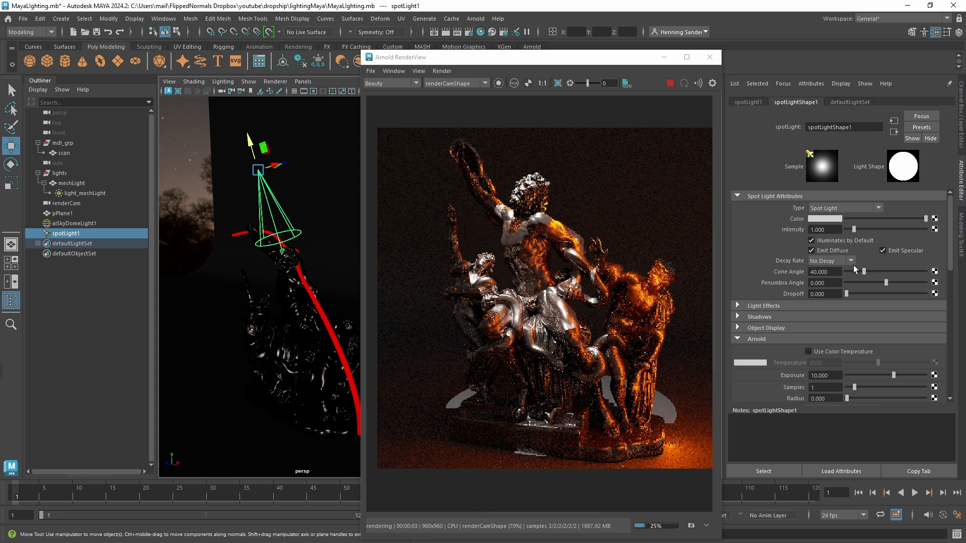
left_click_drag(862, 272, 854, 270)
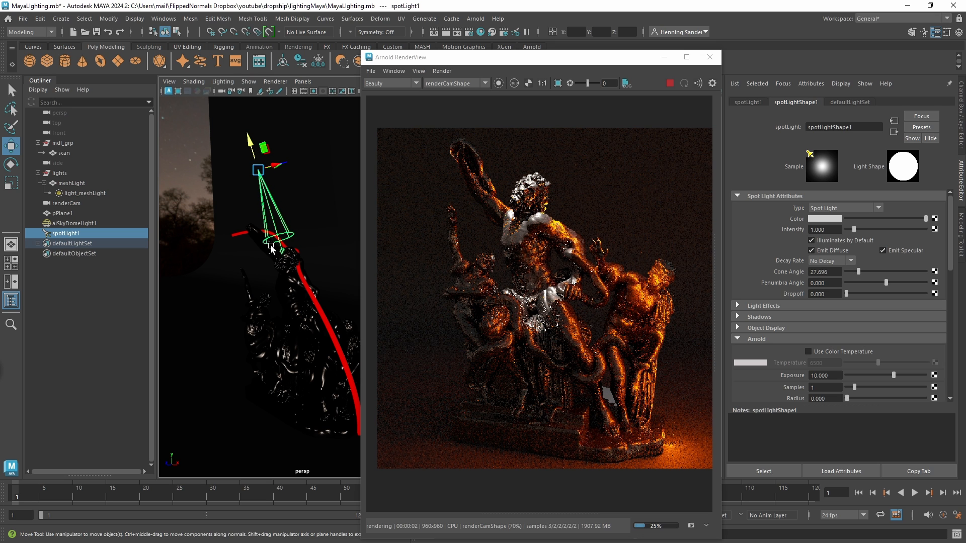
left_click_drag(236, 282, 264, 268, "alt")
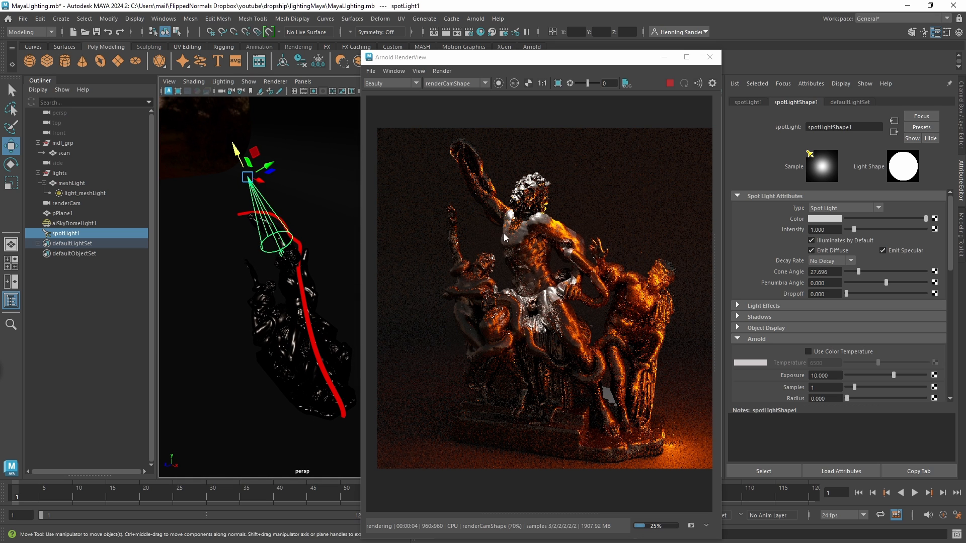
Enable colour temperature on the spot light at a warm 3522 and set its dropoff to about 1.6.
left_click(808, 351)
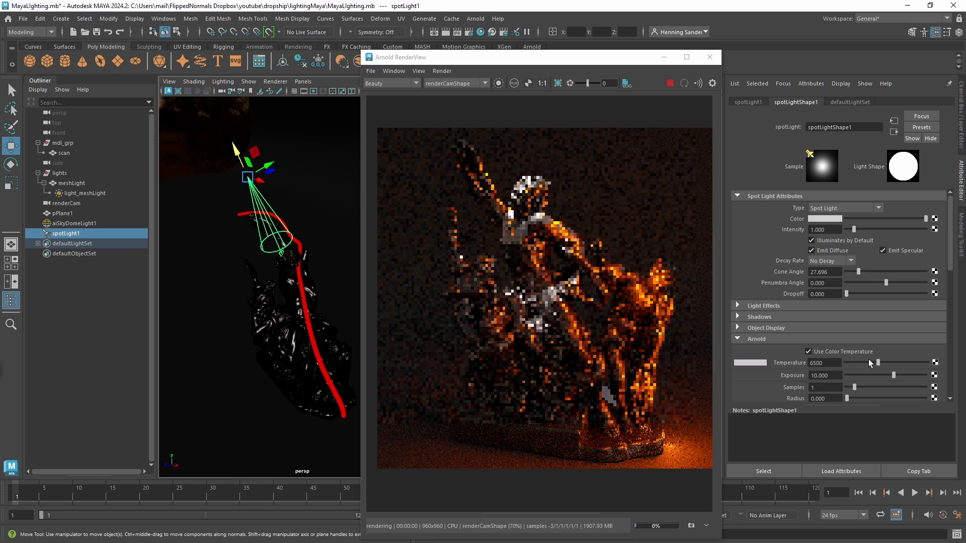
left_click_drag(878, 362, 860, 362)
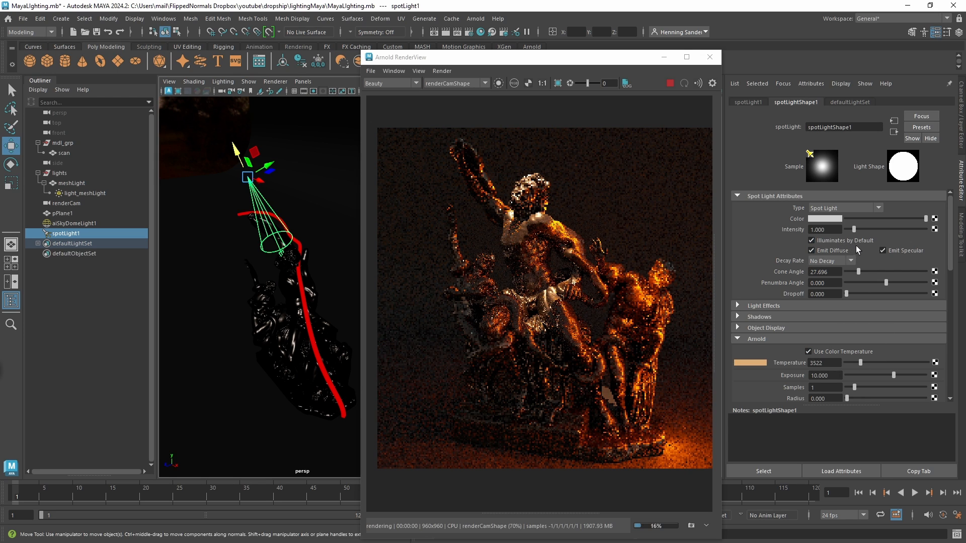
left_click_drag(847, 294, 844, 296)
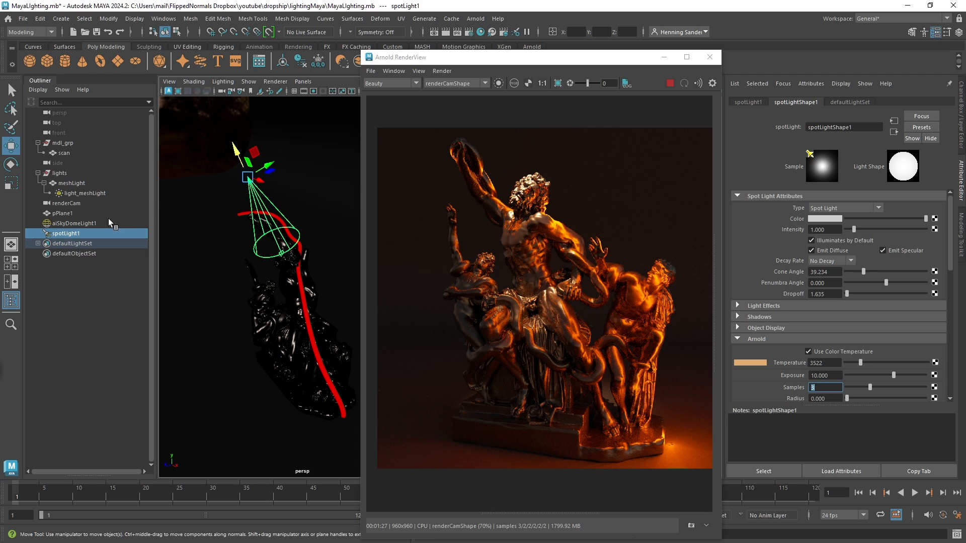
Review the sample settings of the skydome and mesh lights, plus the Arnold sampling and AOV options in the render settings.
left_click(92, 225)
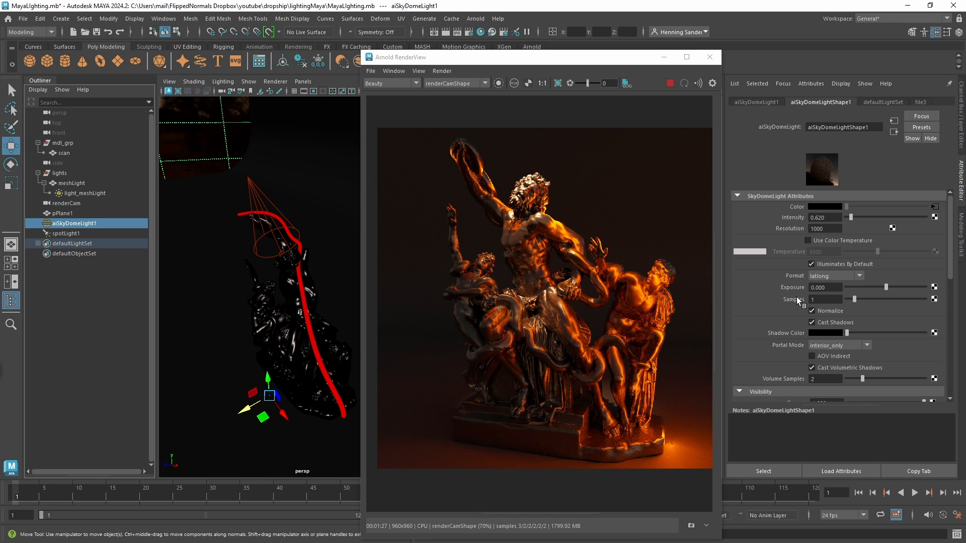
left_click(93, 193)
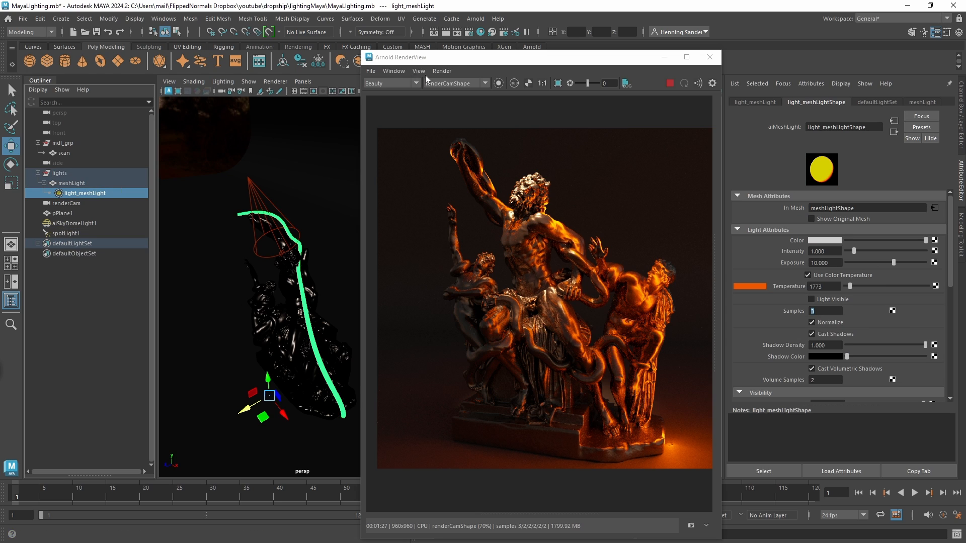
left_click(468, 31)
left_click(700, 191)
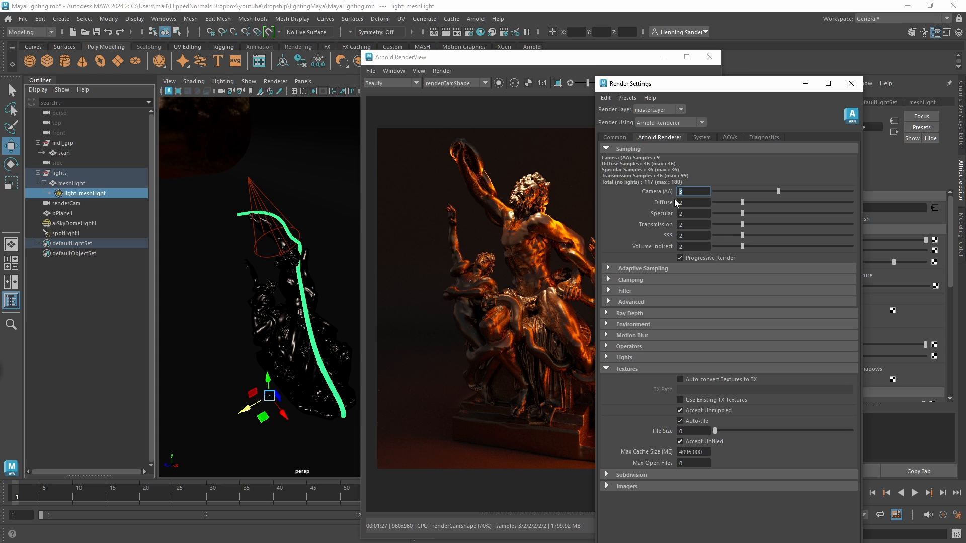
left_click_drag(739, 84, 816, 79)
left_click(806, 133)
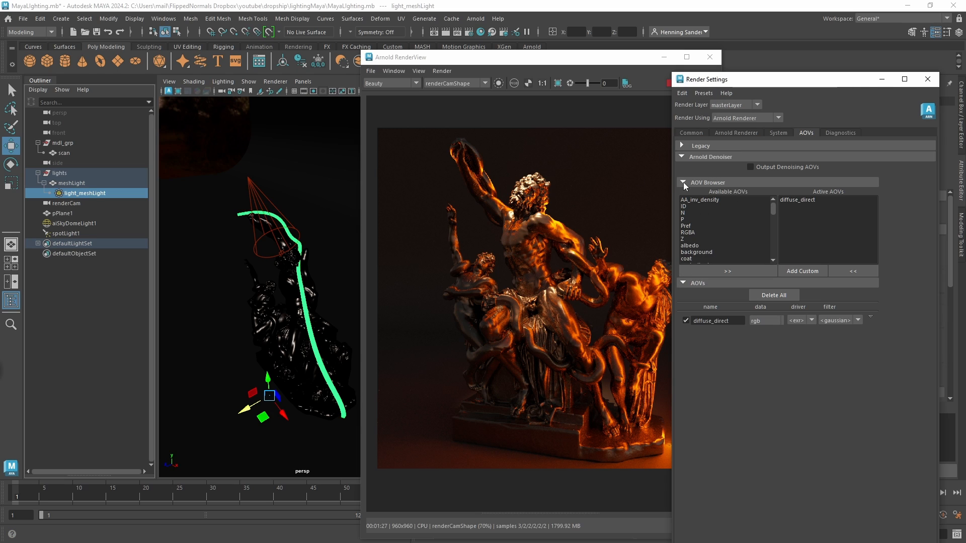
left_click(726, 133)
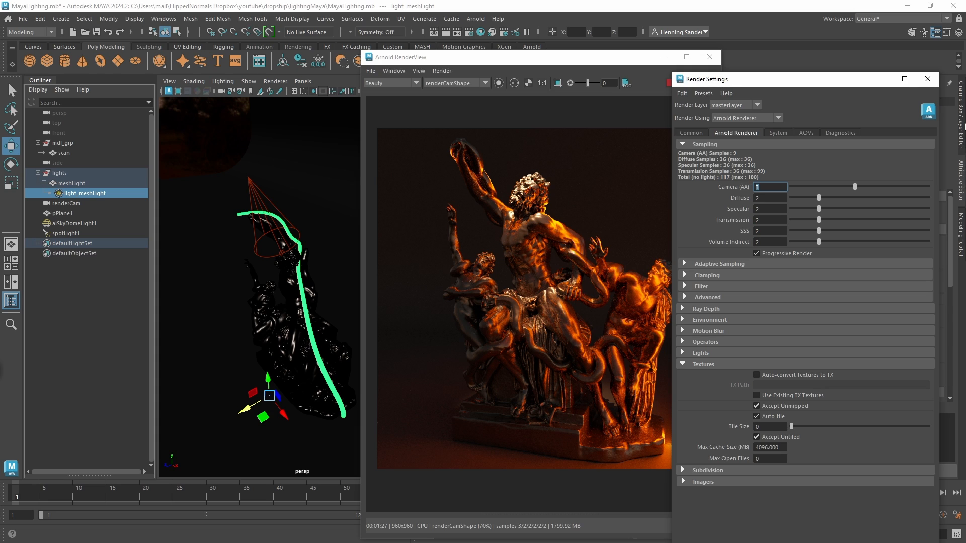
left_click(927, 79)
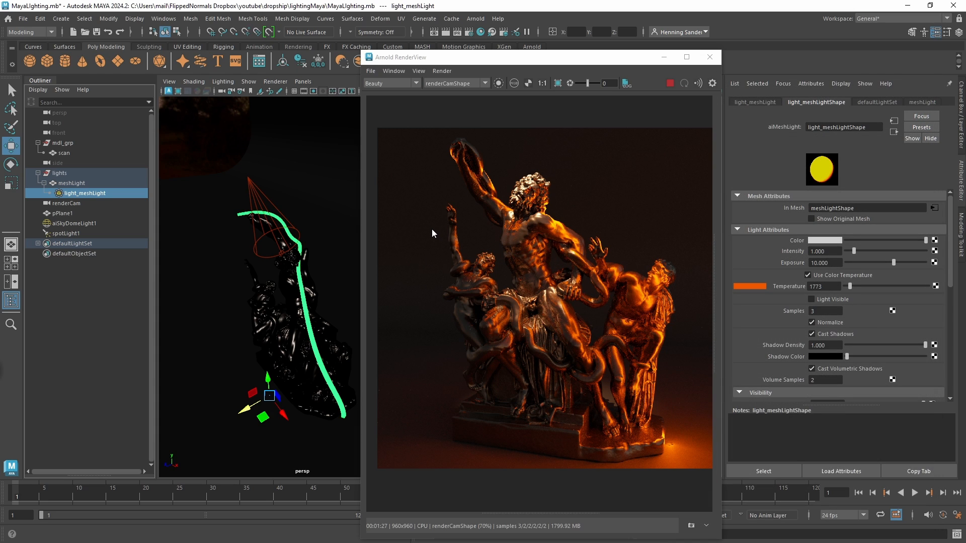
left_click(61, 19)
mouse_move(171, 76)
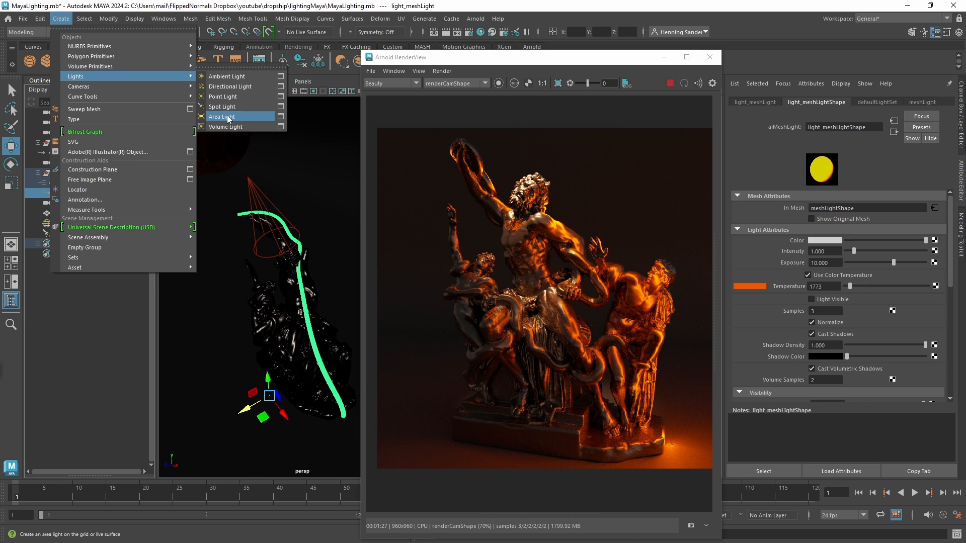
left_click(473, 19)
mouse_move(513, 82)
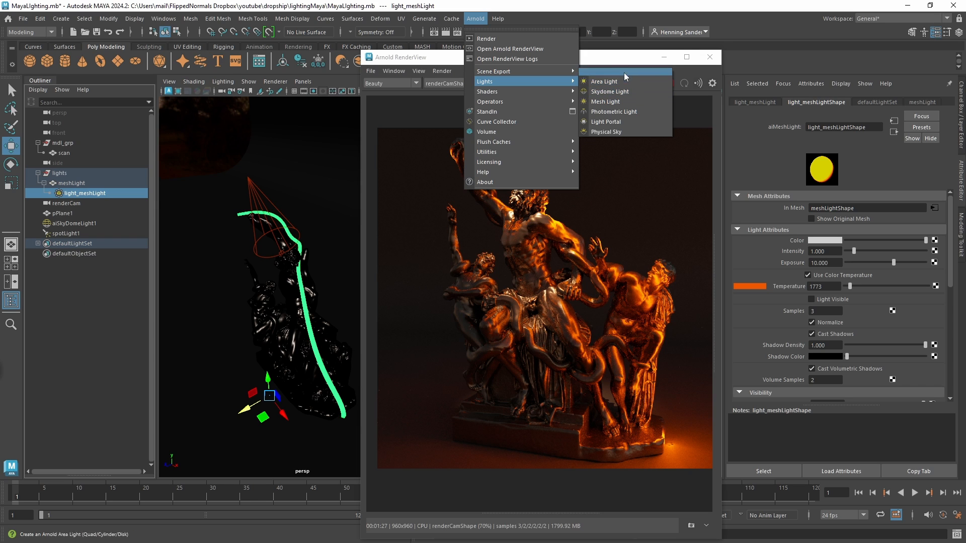
left_click(611, 73)
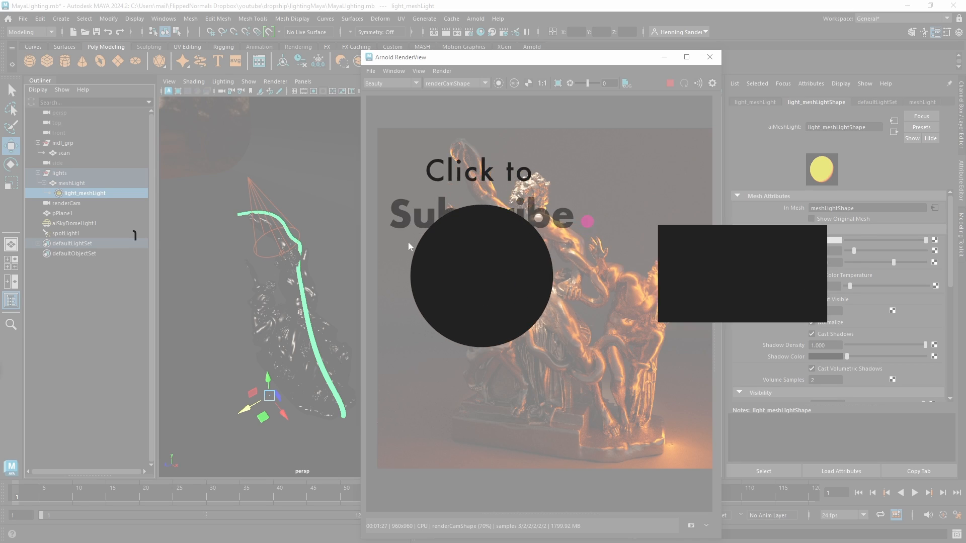